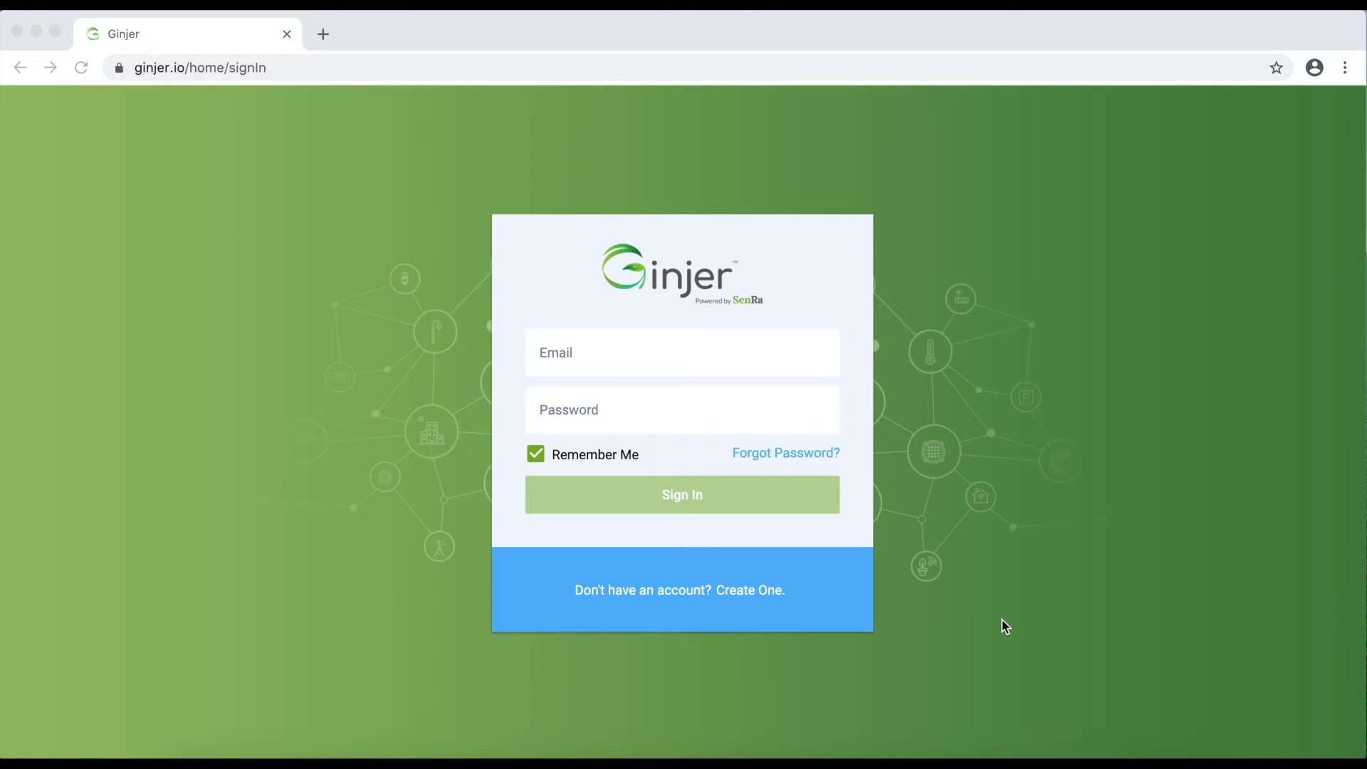
Sign in with the admin e-mail and password, then view the account's Admin role
left_click(613, 356)
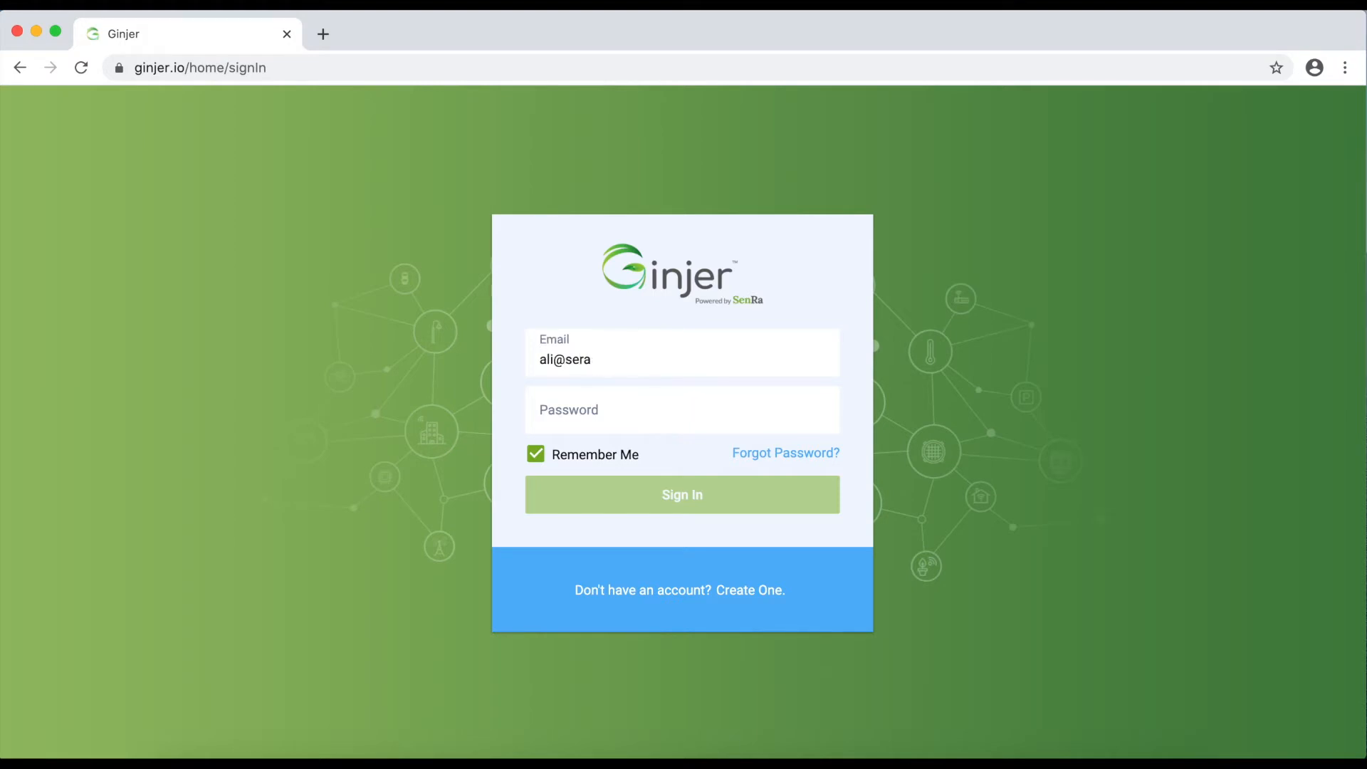
key("Tab")
type("•••••••••••")
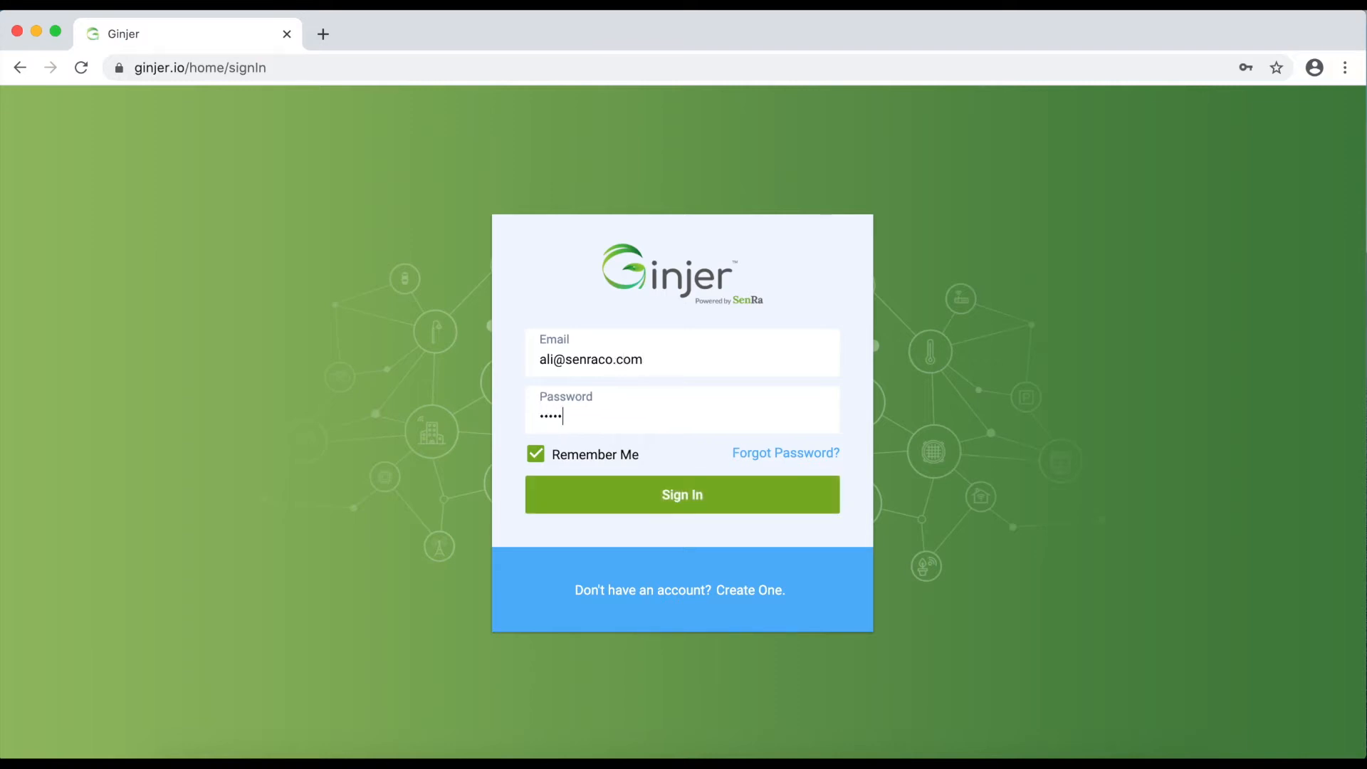
key("Return")
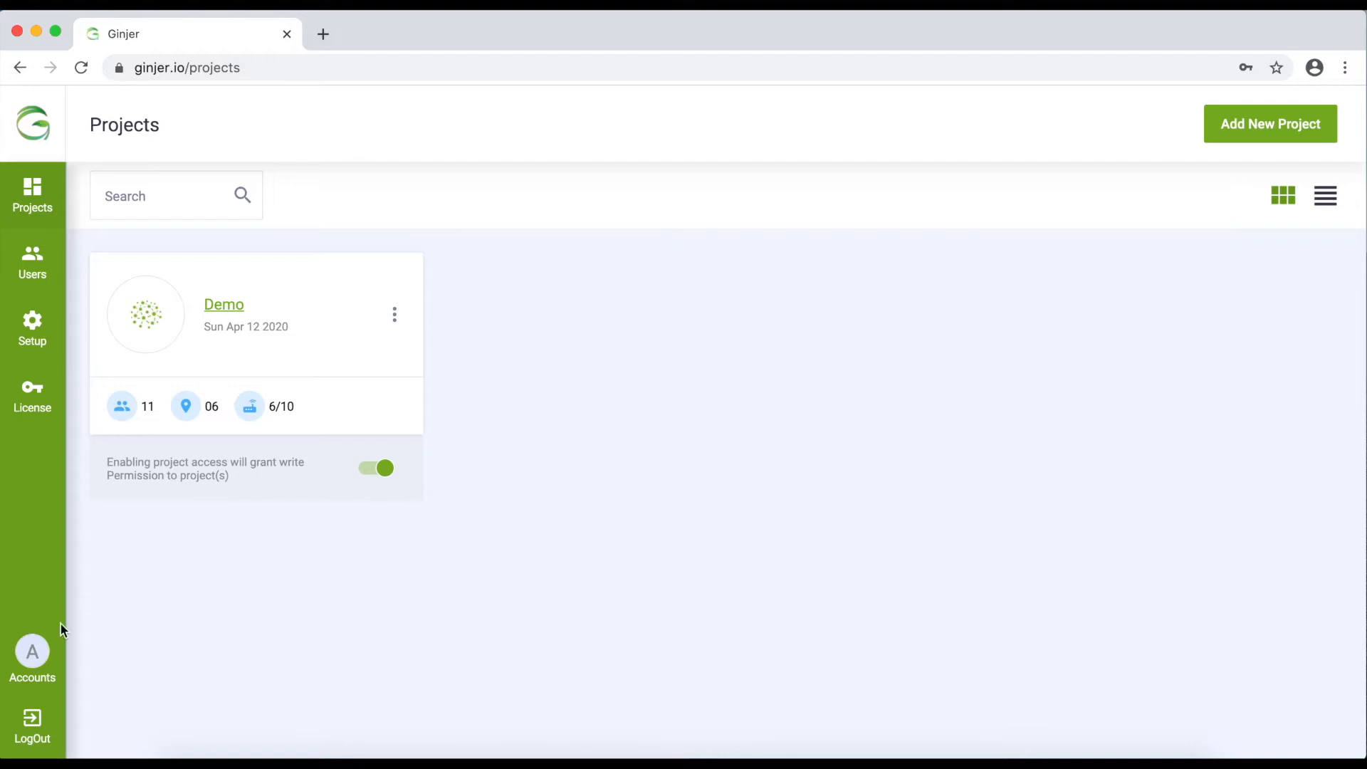
left_click(37, 651)
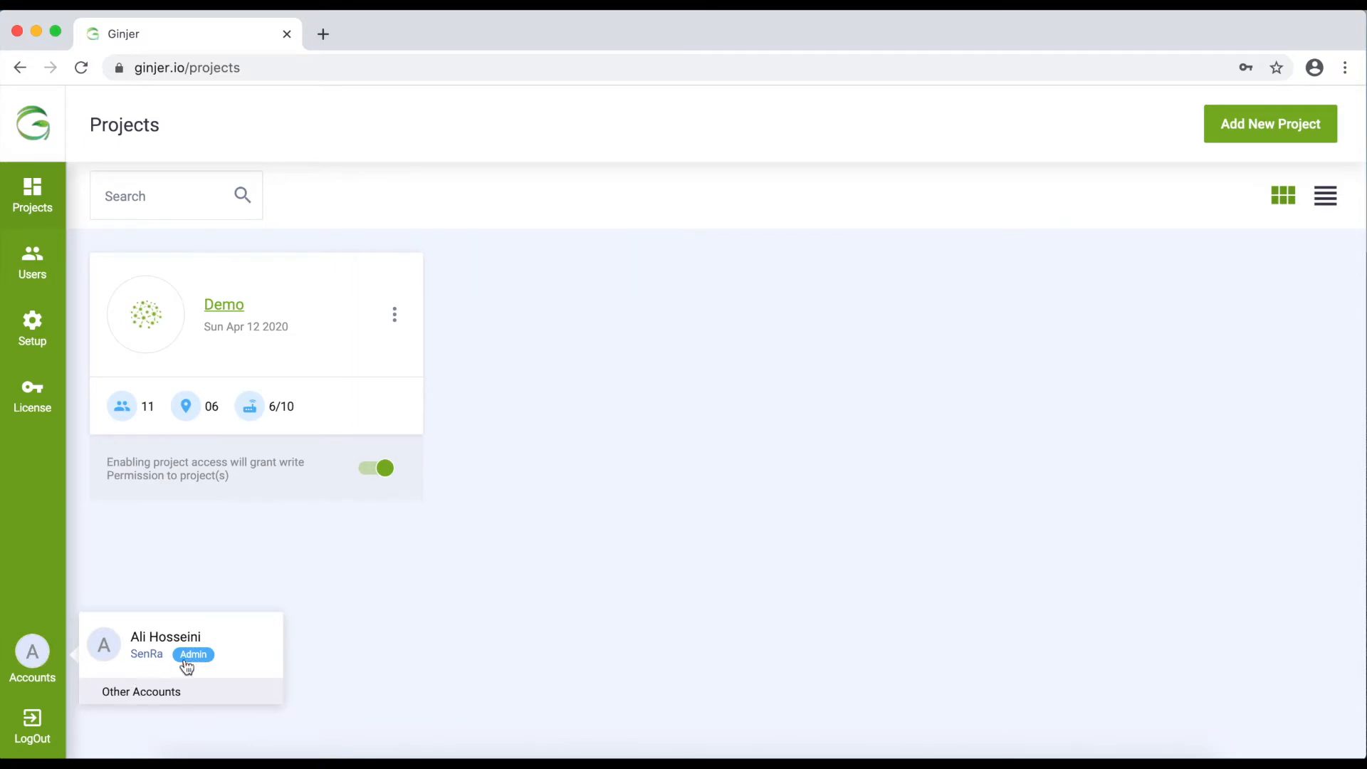
left_click(32, 653)
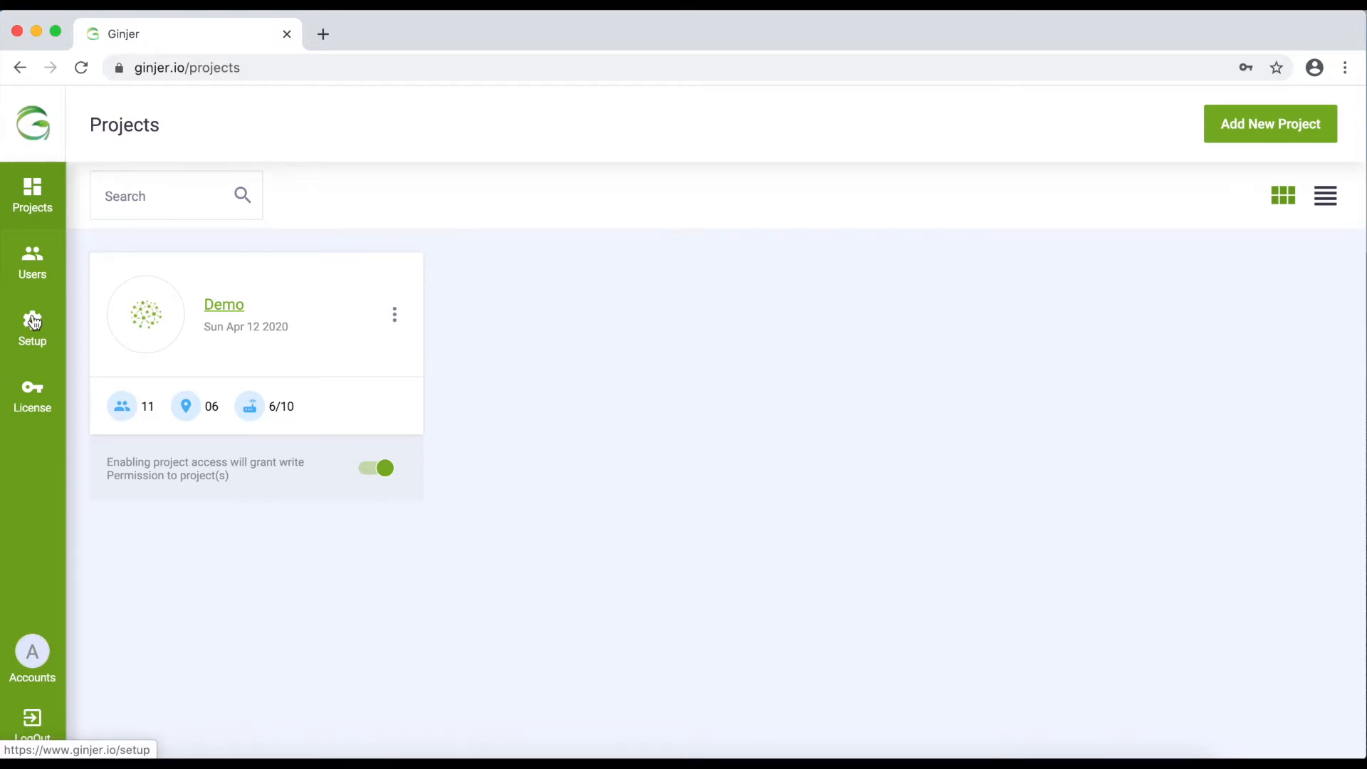
left_click(34, 263)
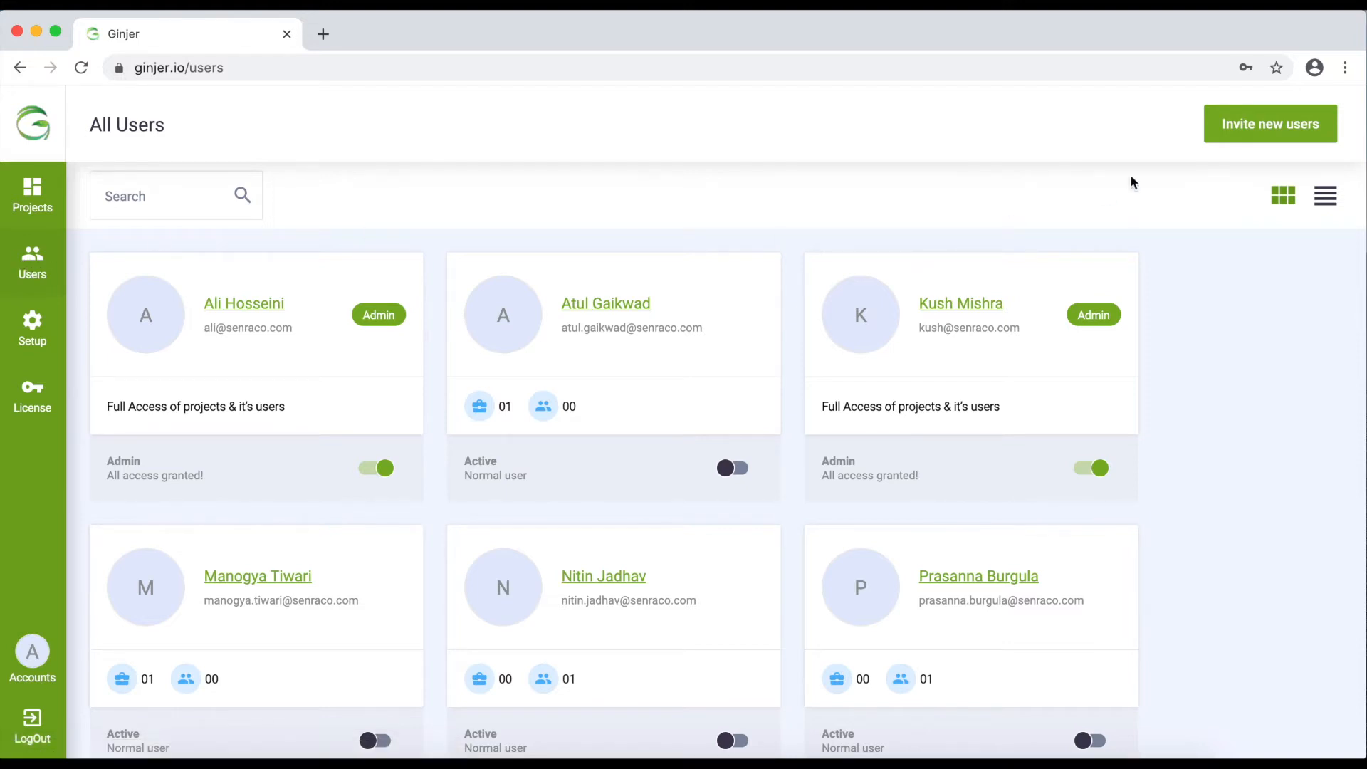
Open the Invite new users form, cancel it, and browse the Admin and normal user cards
left_click(1256, 128)
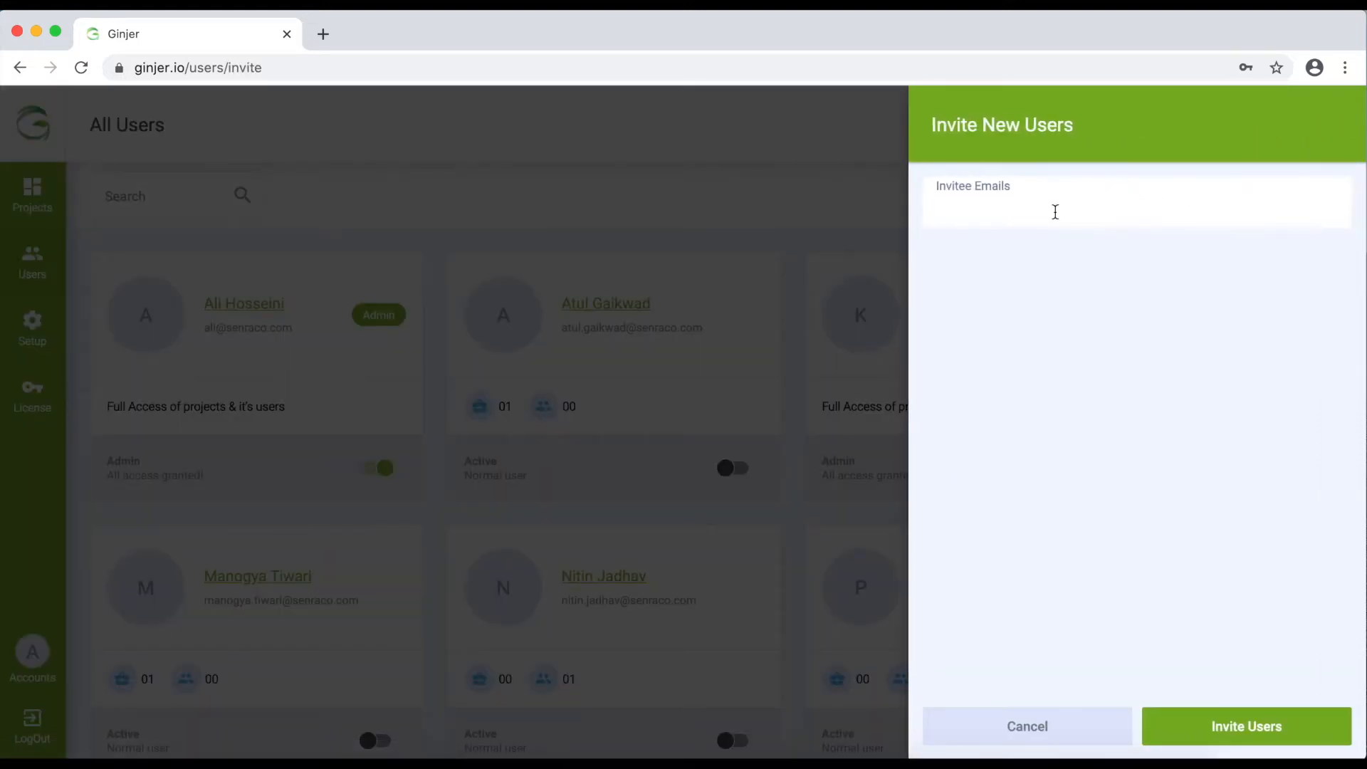
left_click(1089, 207)
left_click(834, 216)
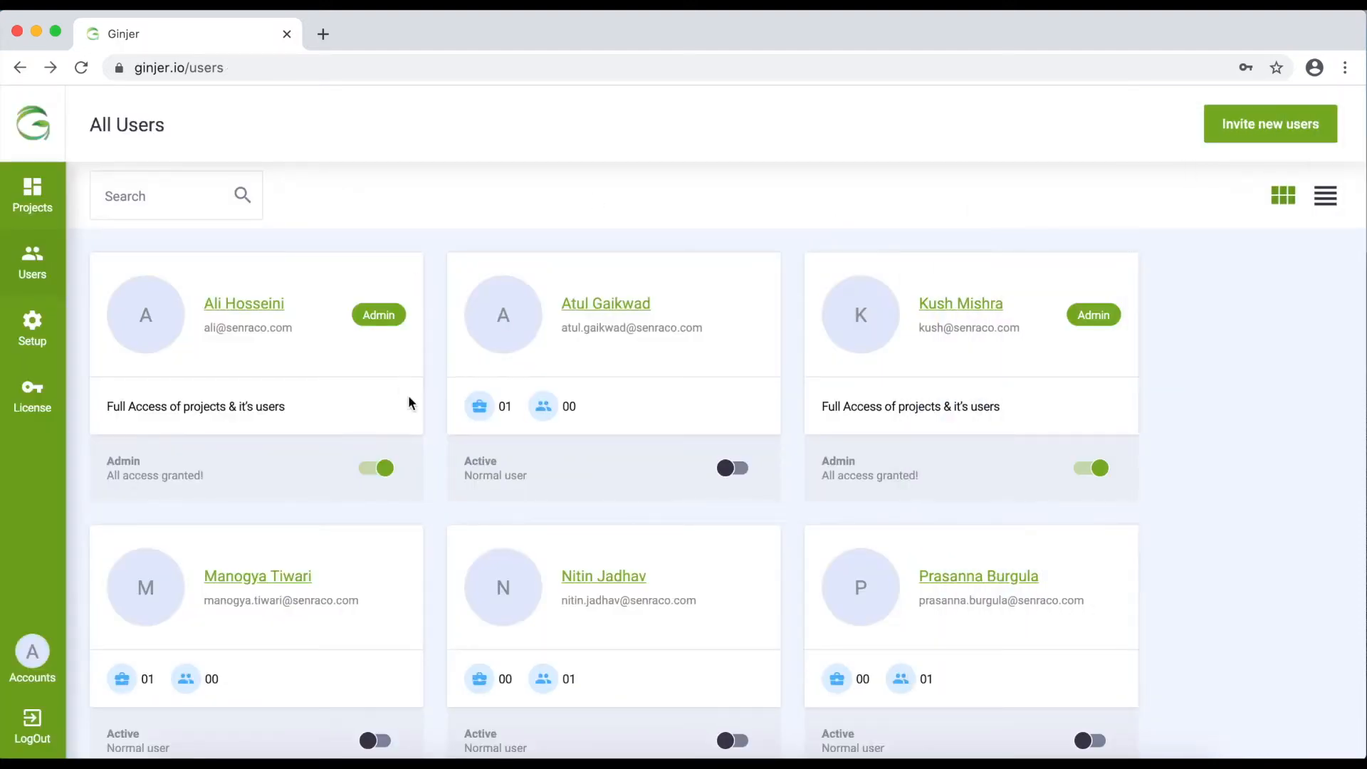
scroll(647, 502, "down", 15)
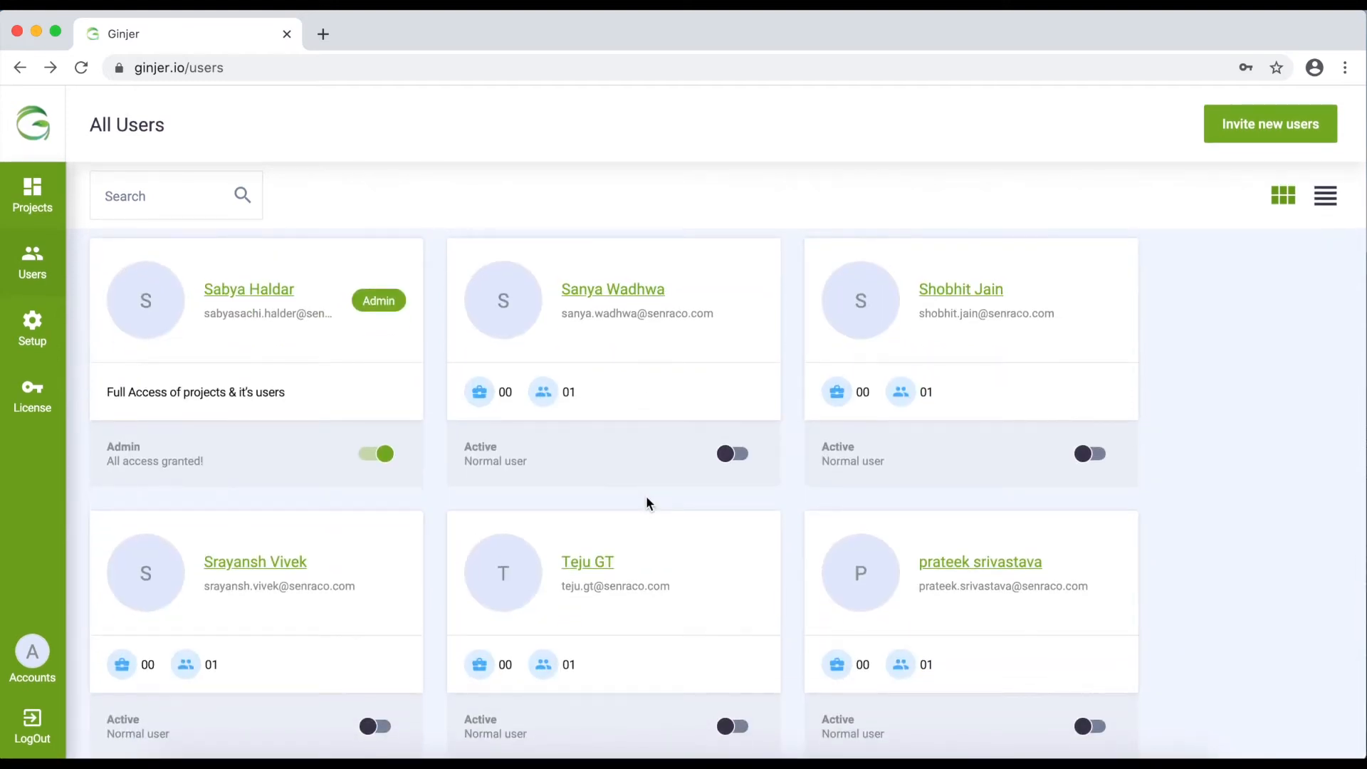
scroll(647, 502, "up", 15)
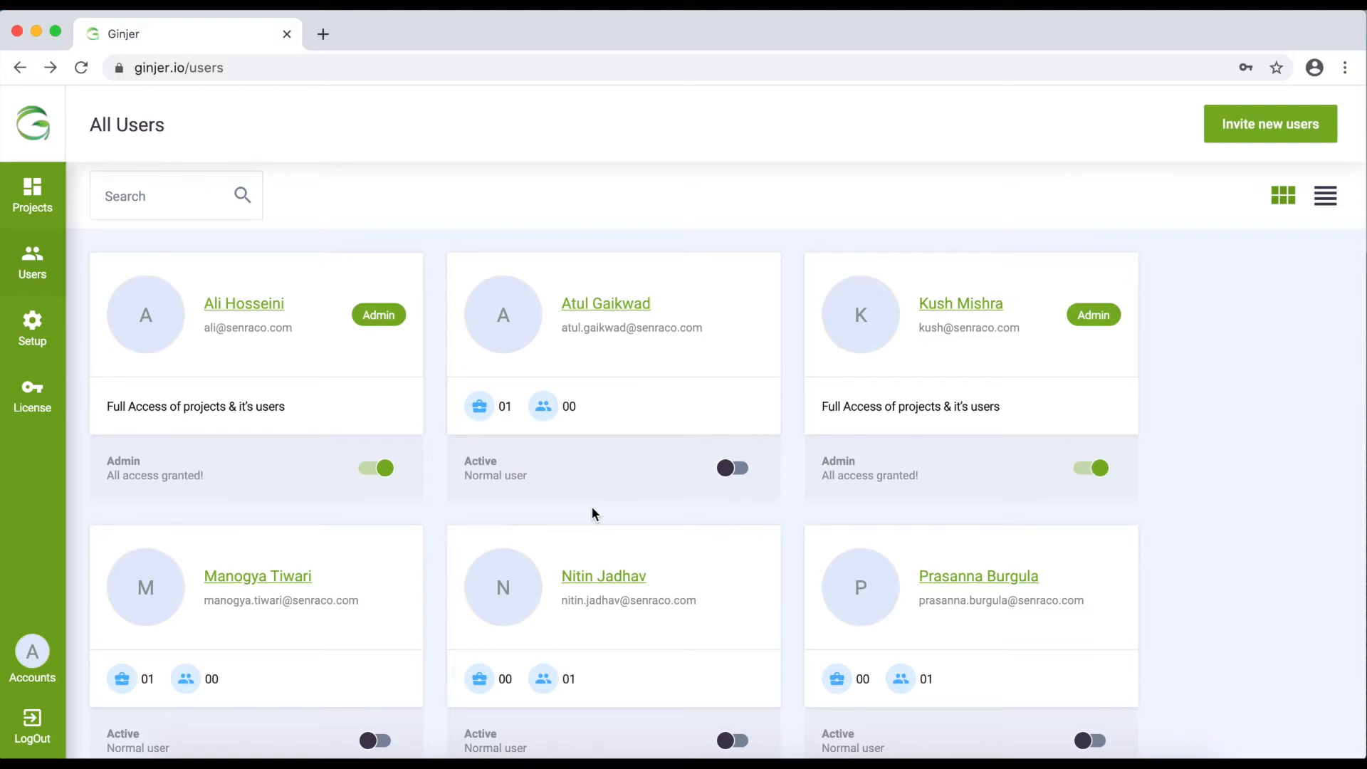
scroll(592, 506, "down", 6)
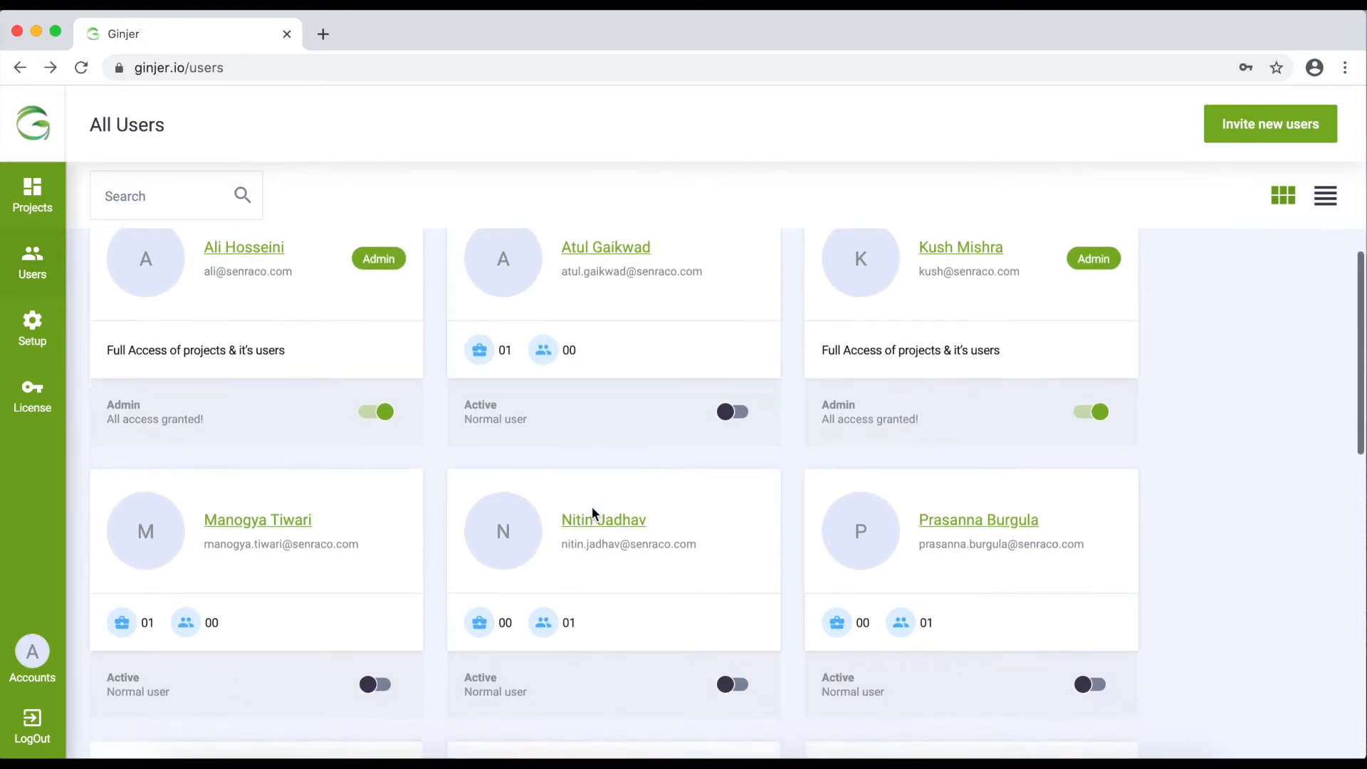
scroll(591, 506, "down", 5)
scroll(592, 506, "up", 10)
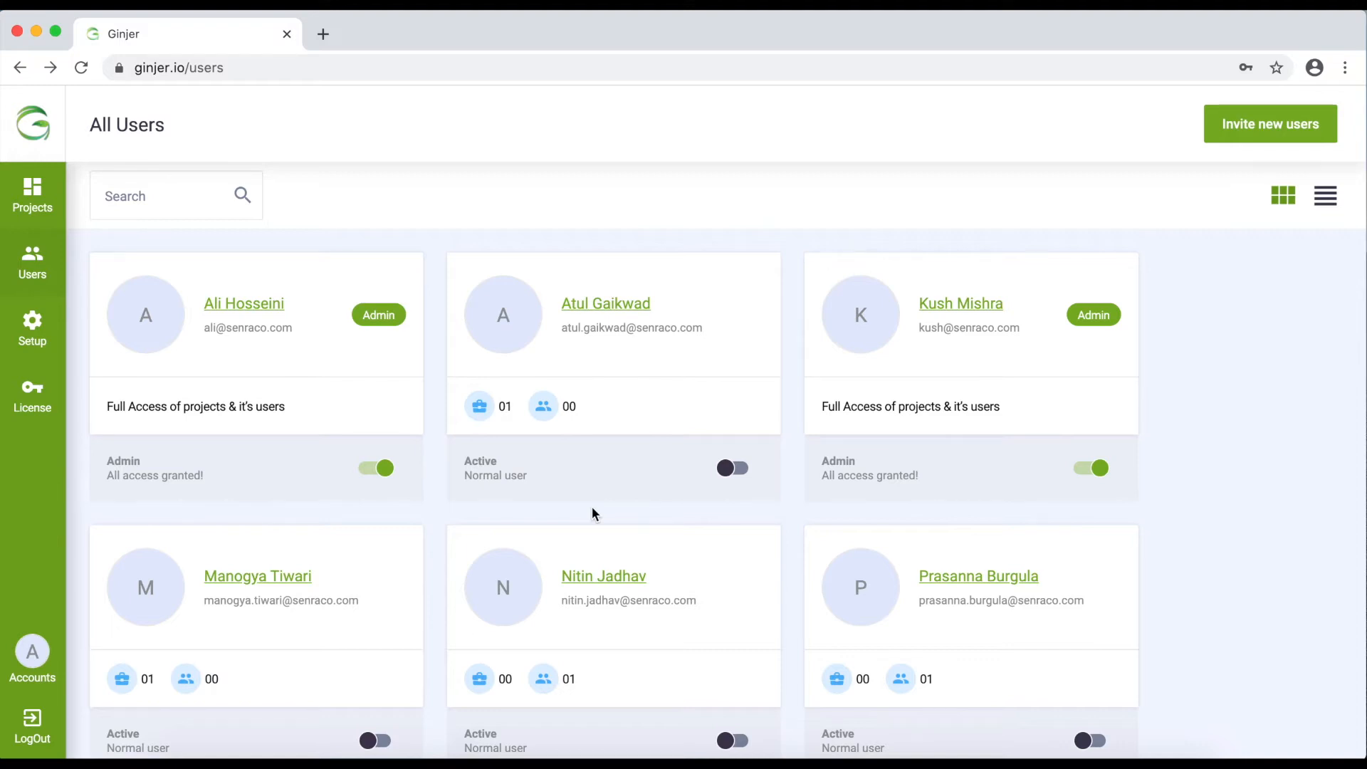
left_click(747, 469)
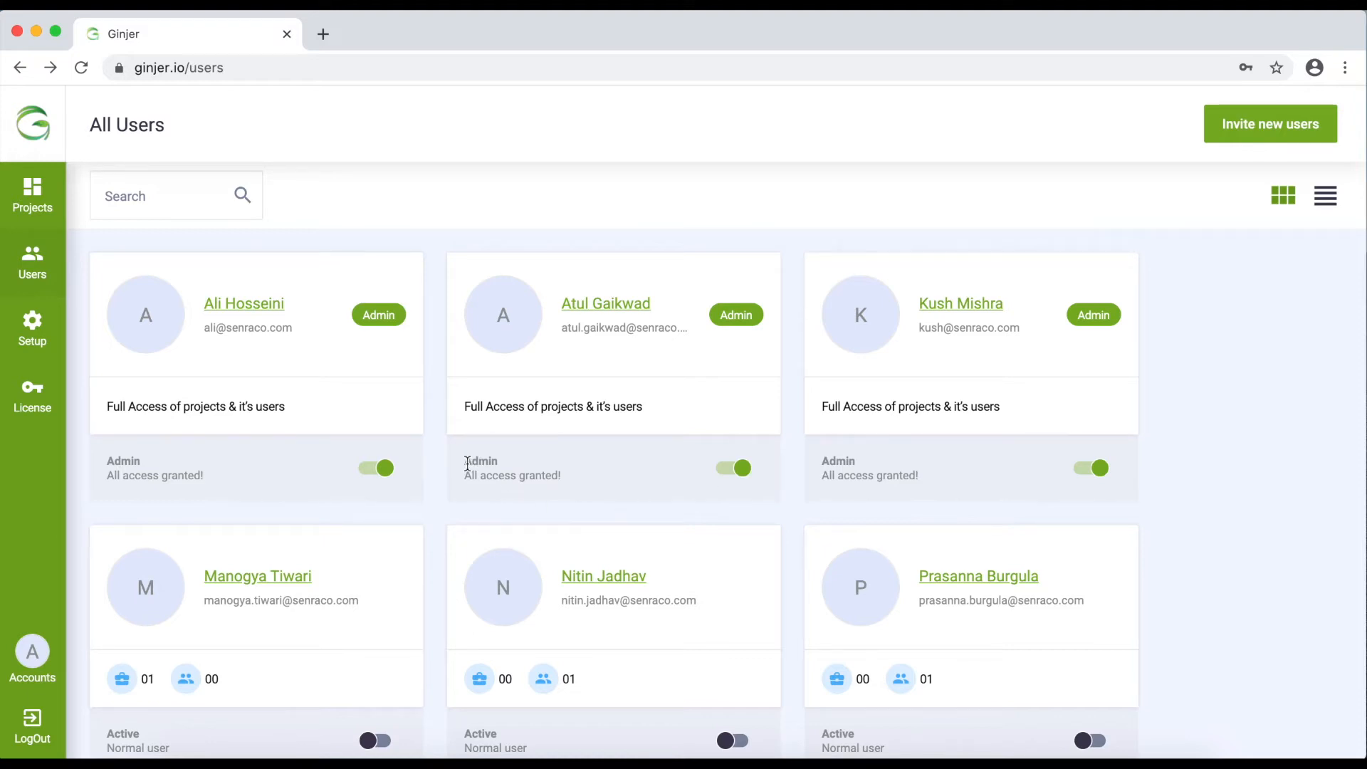
left_click(723, 466)
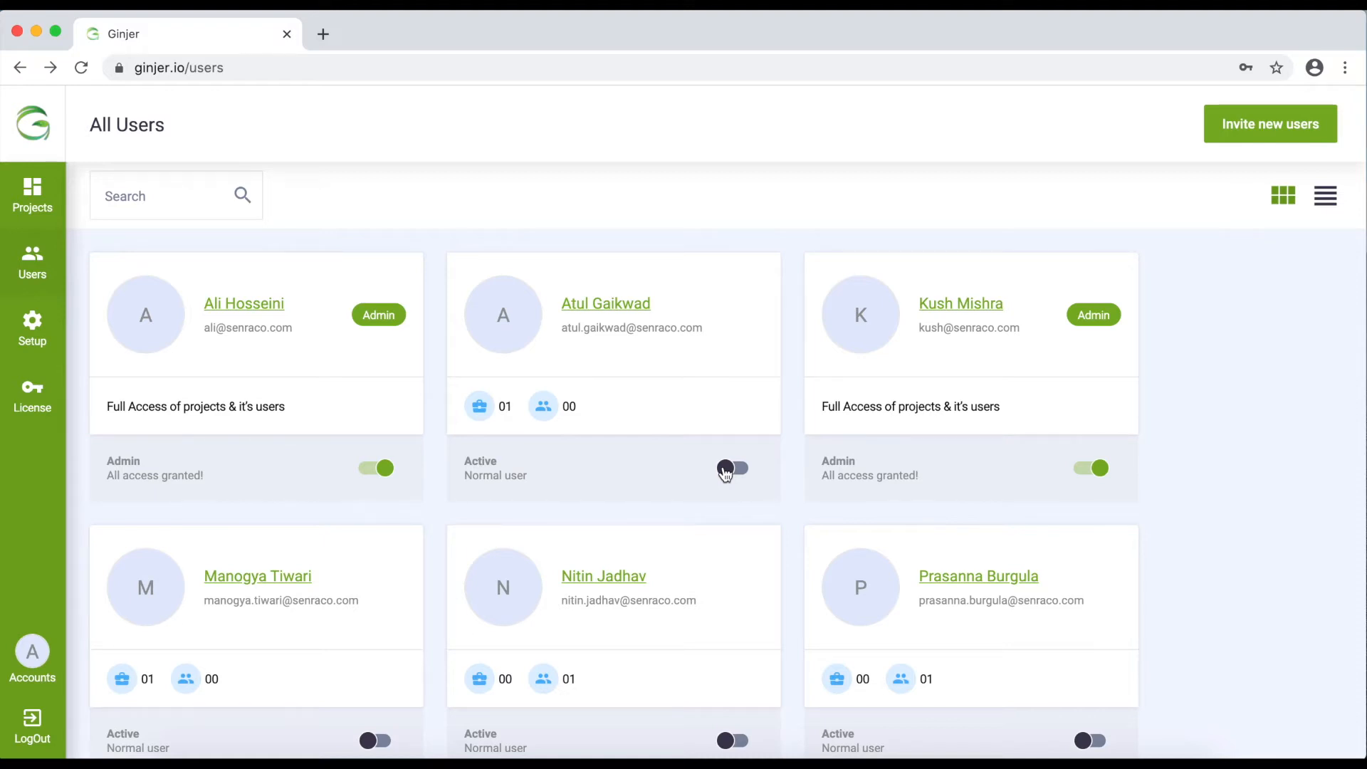
scroll(725, 472, "down", 10)
scroll(725, 472, "up", 10)
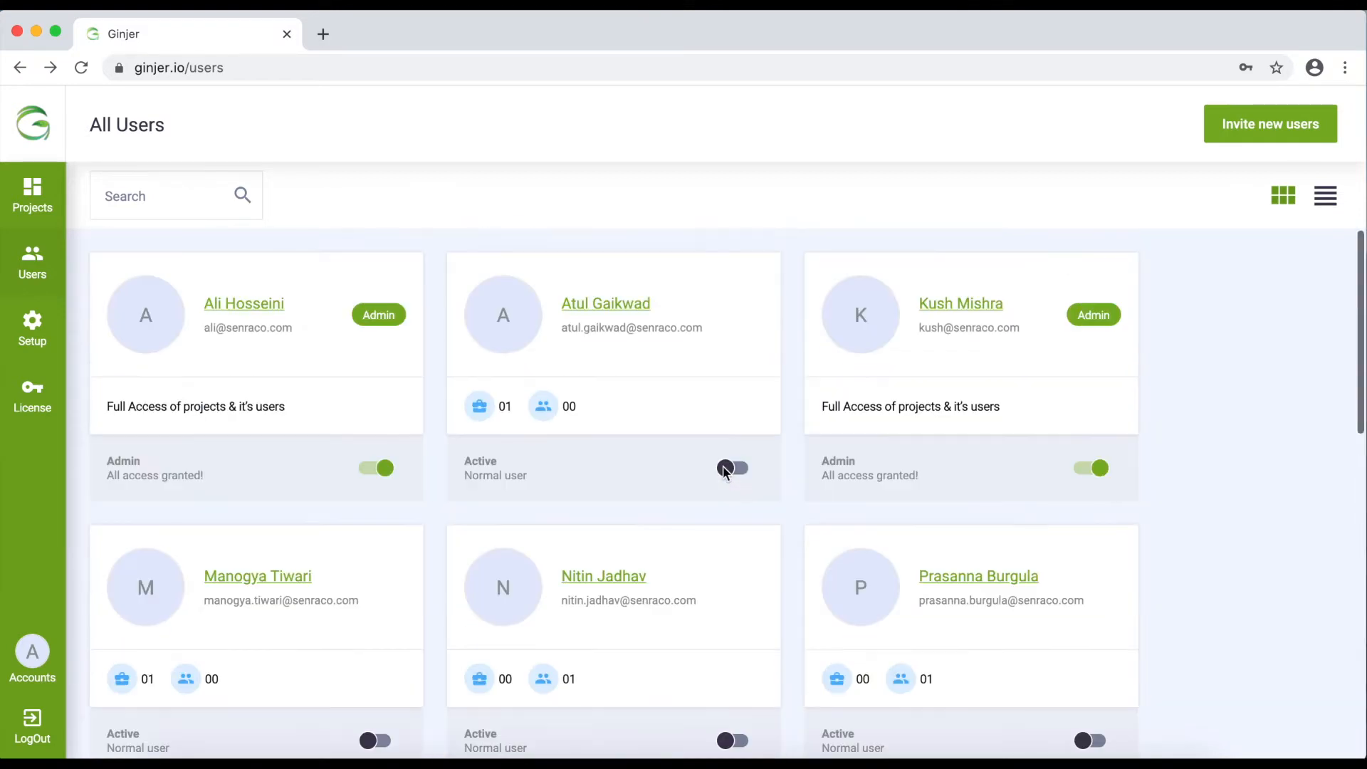
left_click(598, 306)
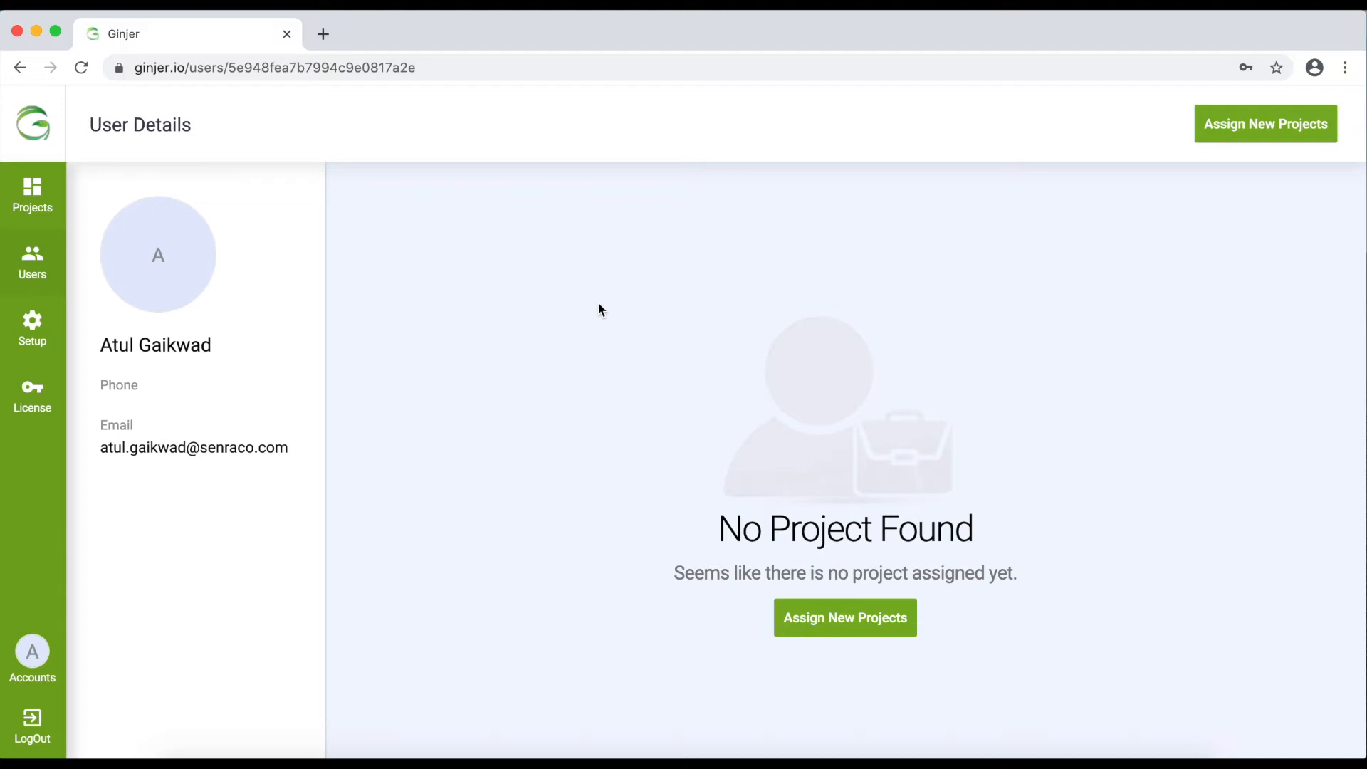
Assign the Demo project to this user with PM permission, save, and return to All Users
left_click(1264, 128)
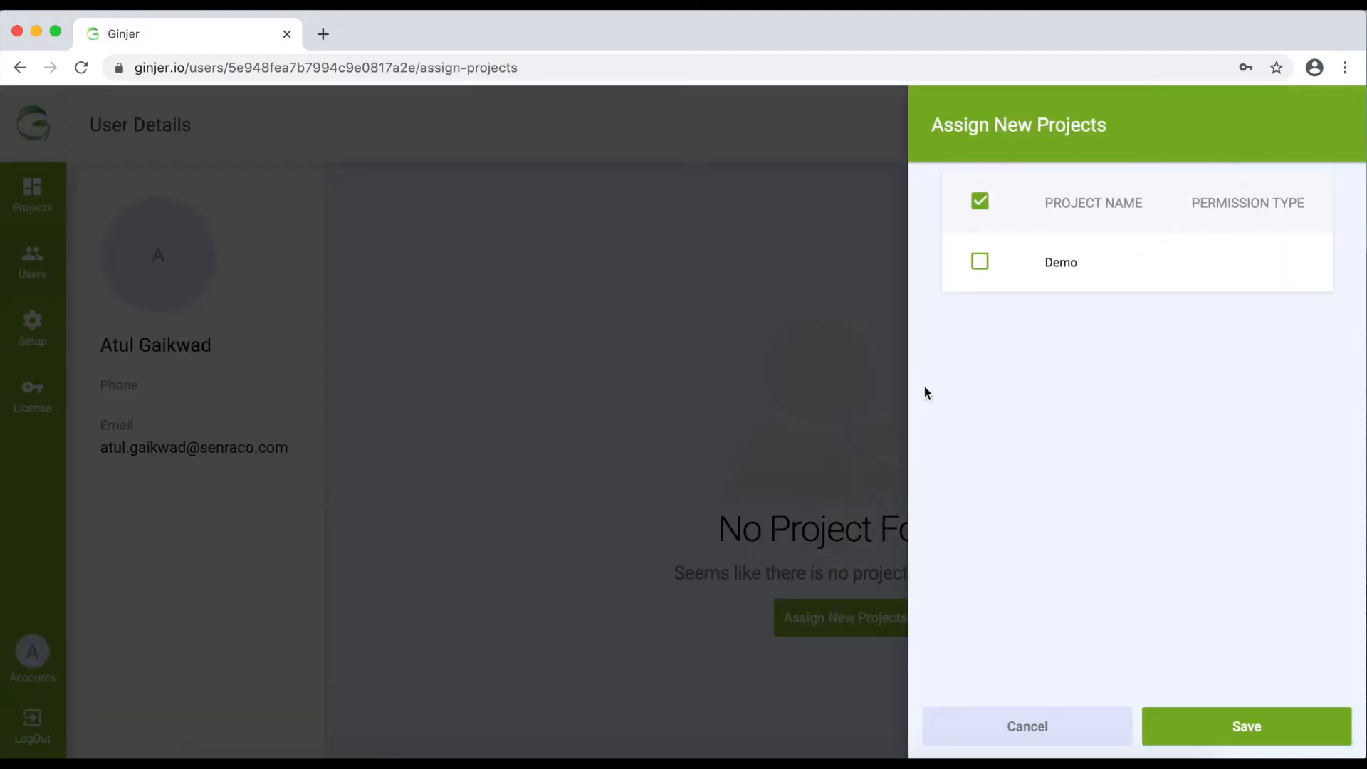
left_click(979, 262)
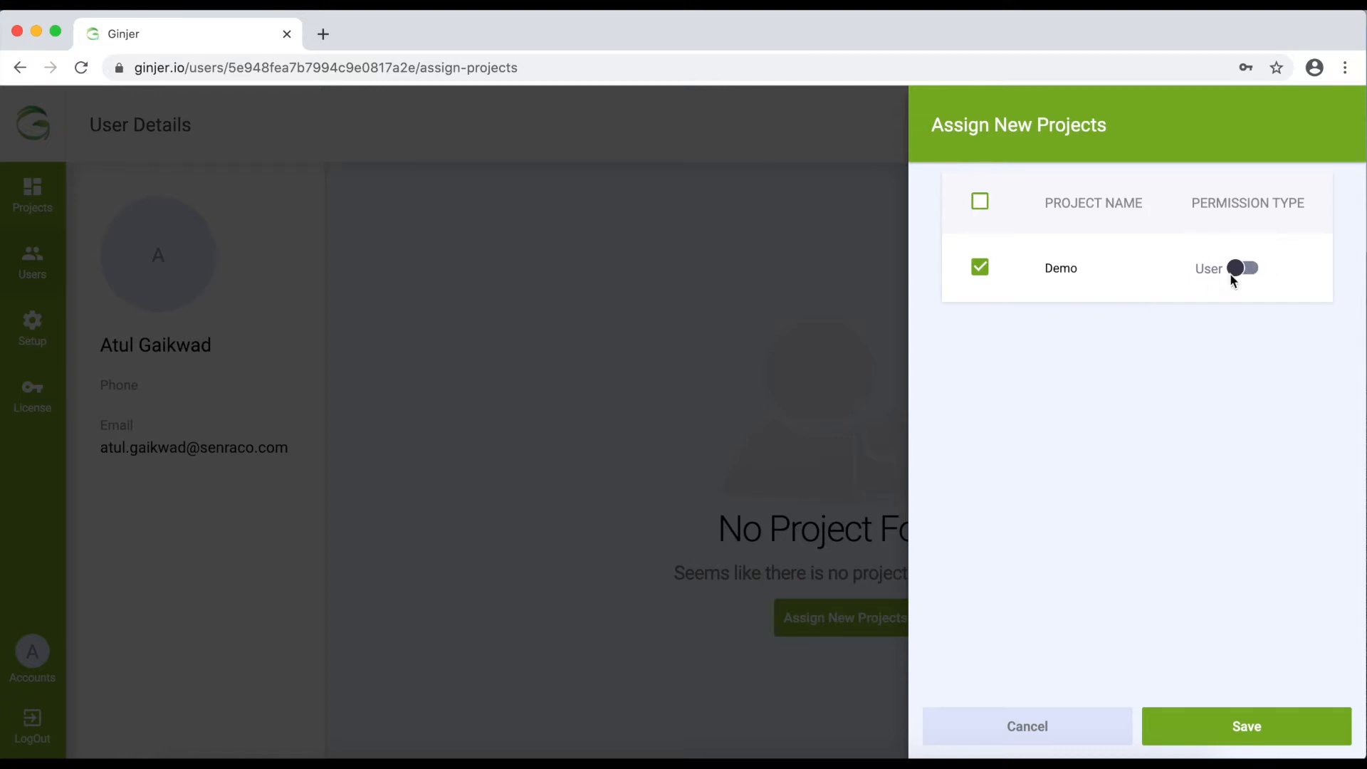
left_click(1252, 269)
left_click(1251, 715)
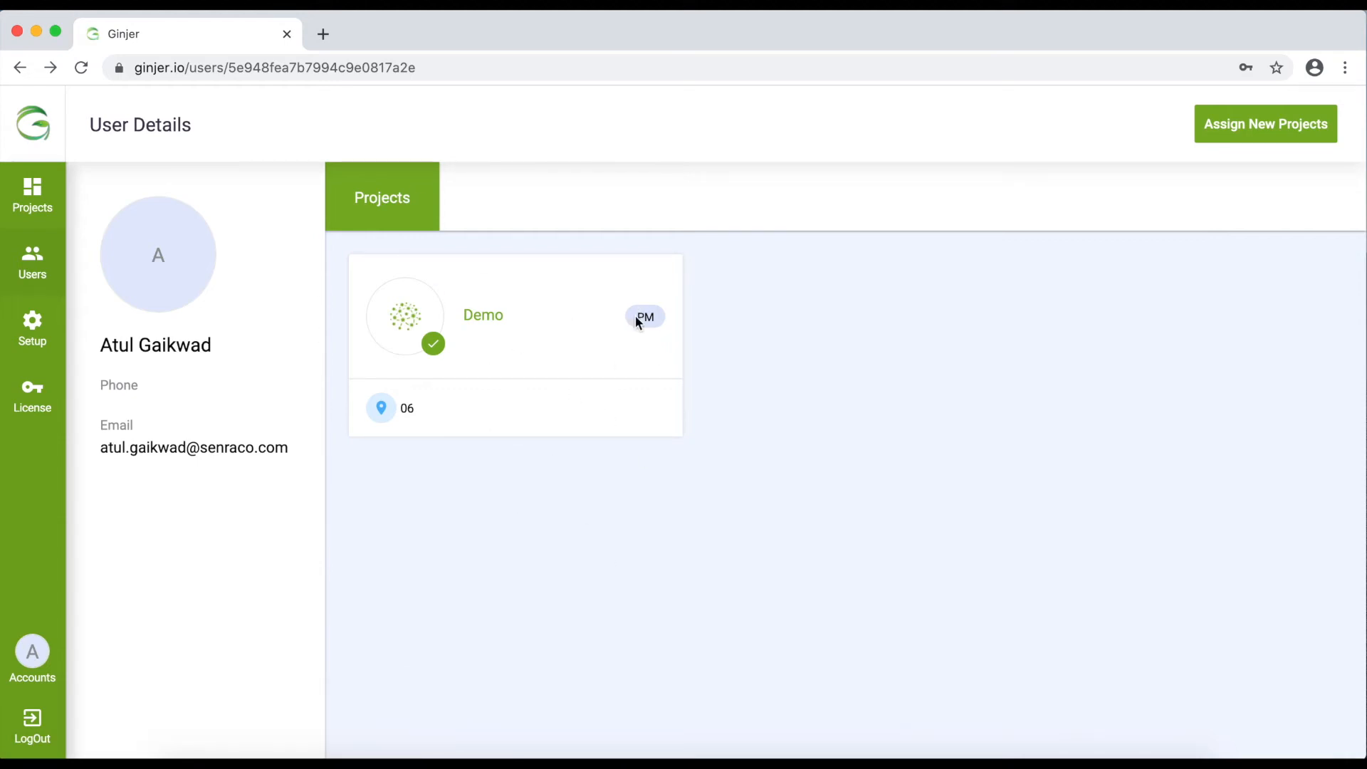
left_click_drag(635, 316, 663, 321)
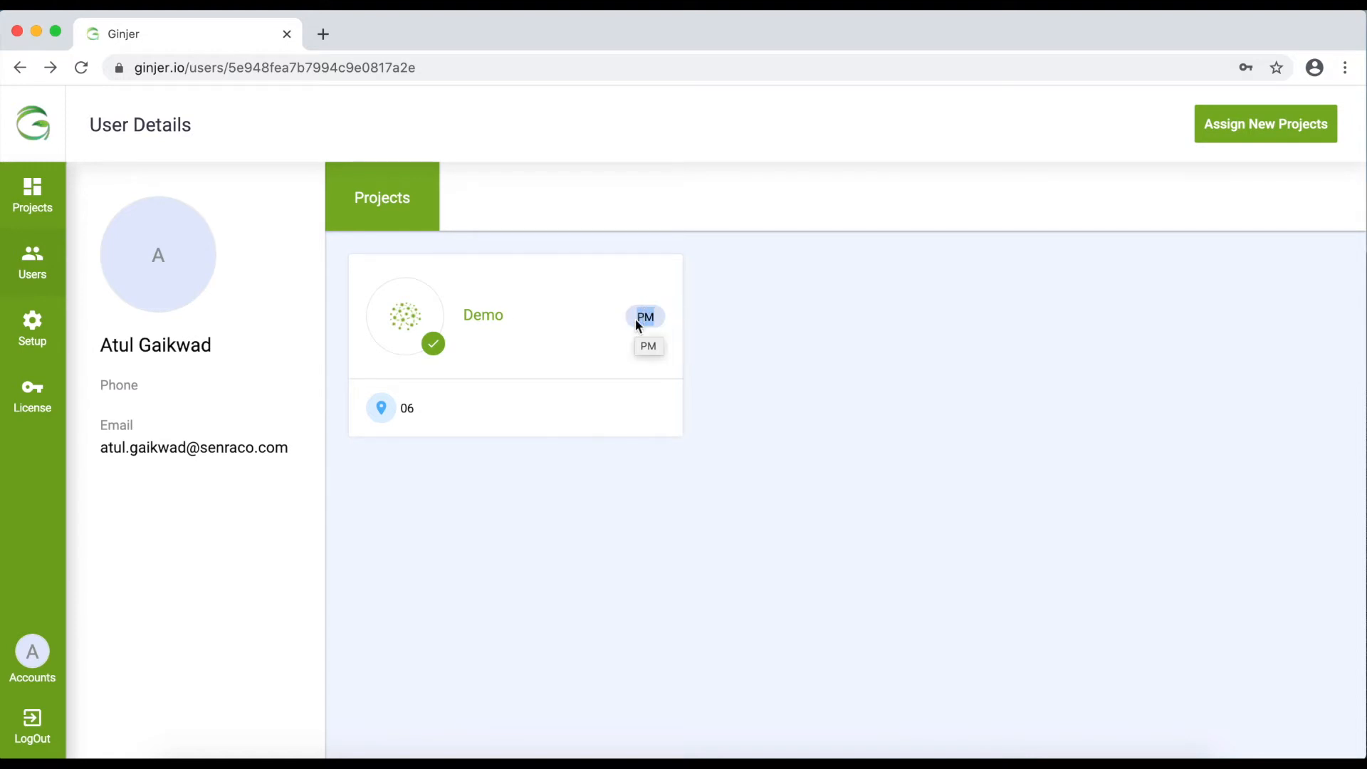
left_click(34, 260)
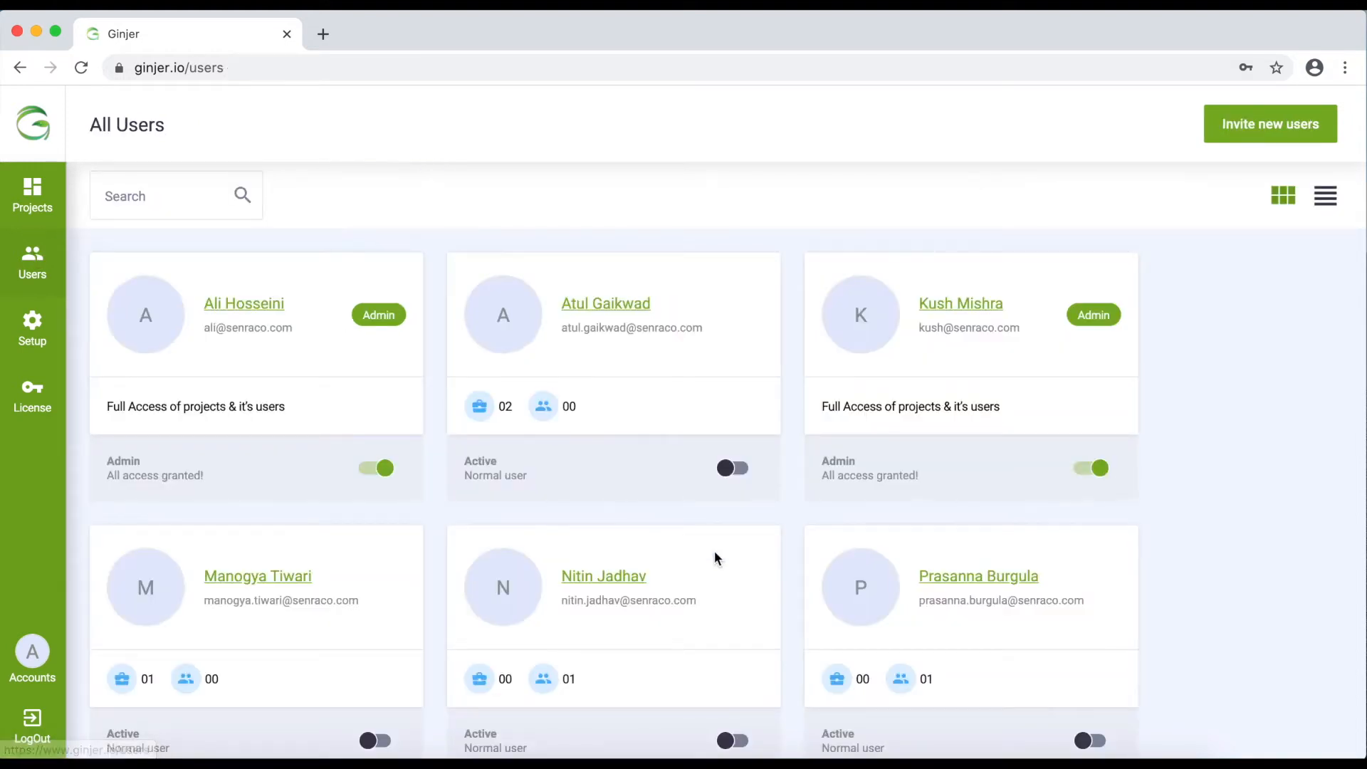
scroll(715, 549, "down", 2)
Open the middle second-row user's details and bring up cluster allotment for the Demo project
left_click(614, 491)
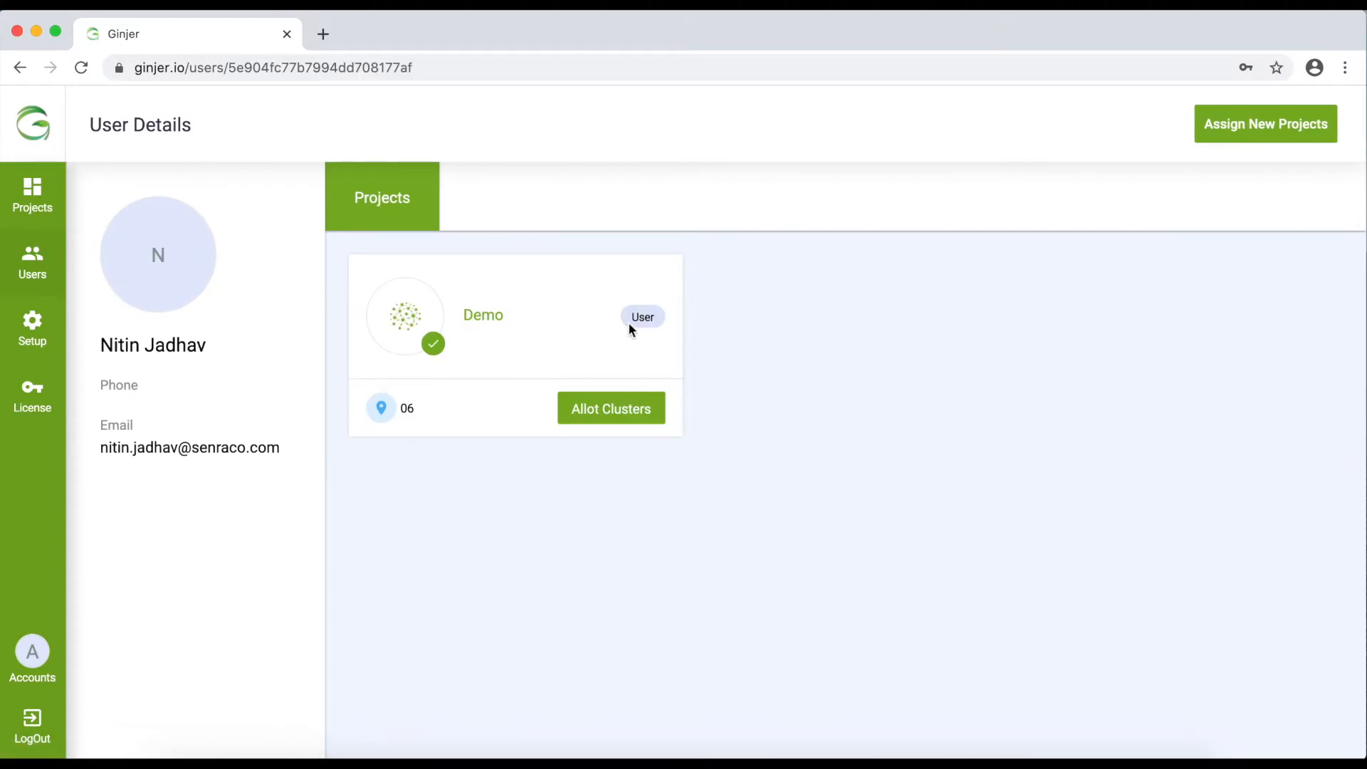
left_click_drag(632, 317, 658, 326)
left_click(574, 346)
left_click(594, 418)
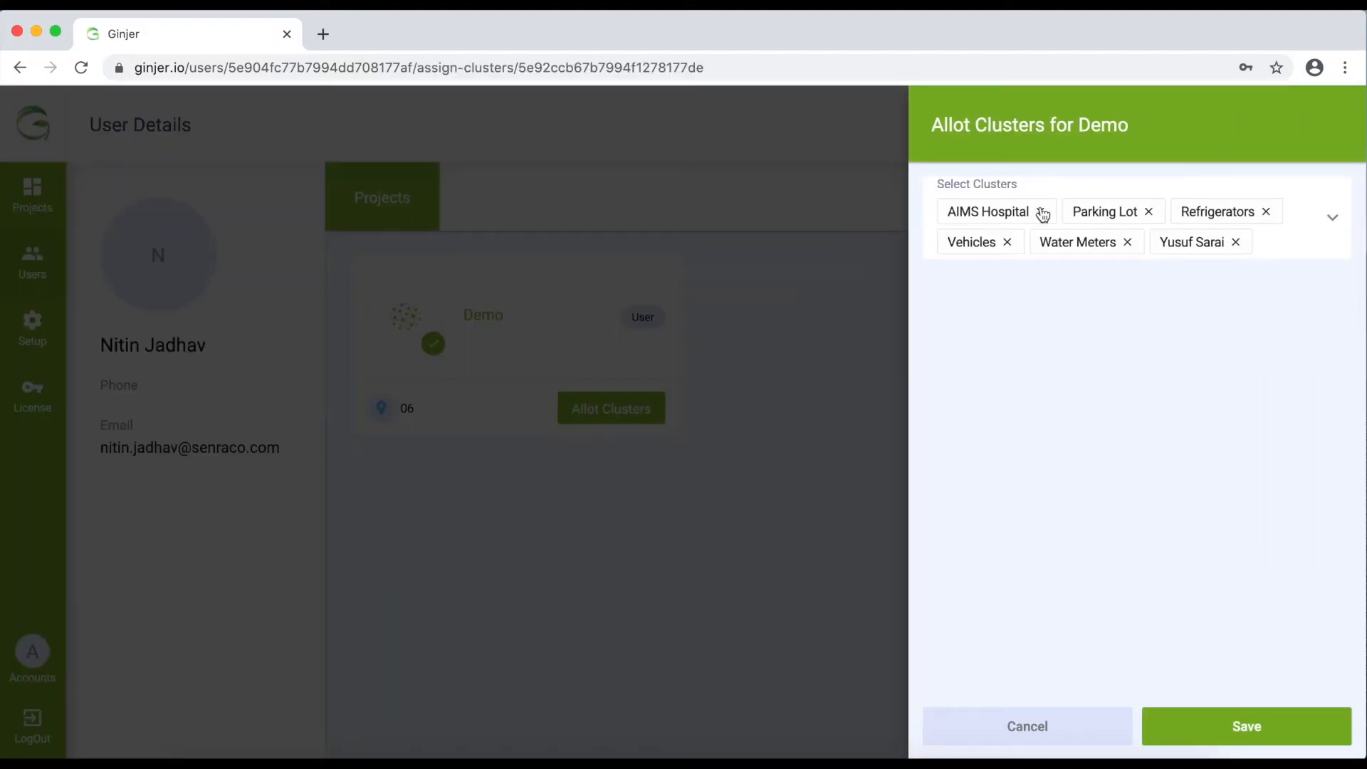
Remove AIMS Hospital, Refrigerators, Vehicles, Water Meters and Yusuf Sarai from the Demo allotment
left_click(1040, 212)
left_click(1139, 212)
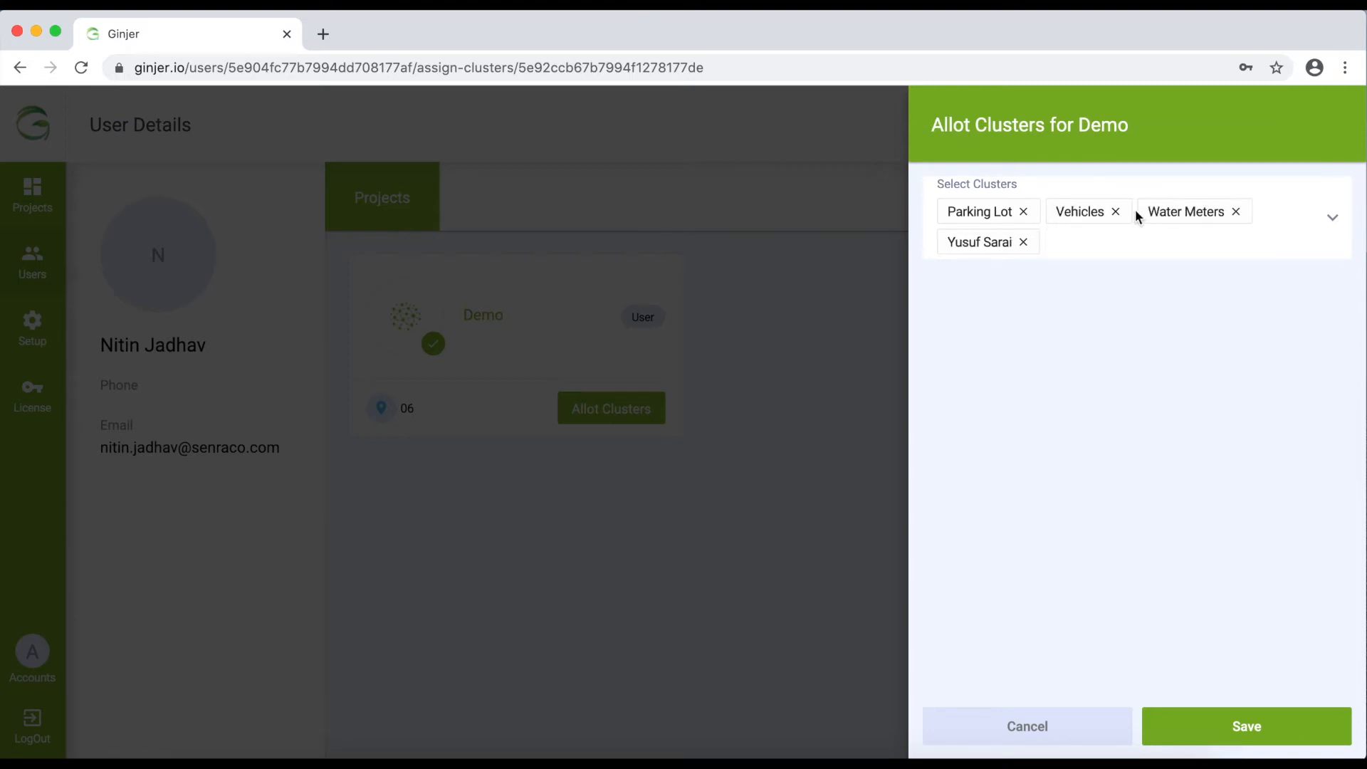
left_click(1117, 211)
left_click(1143, 212)
left_click(1130, 212)
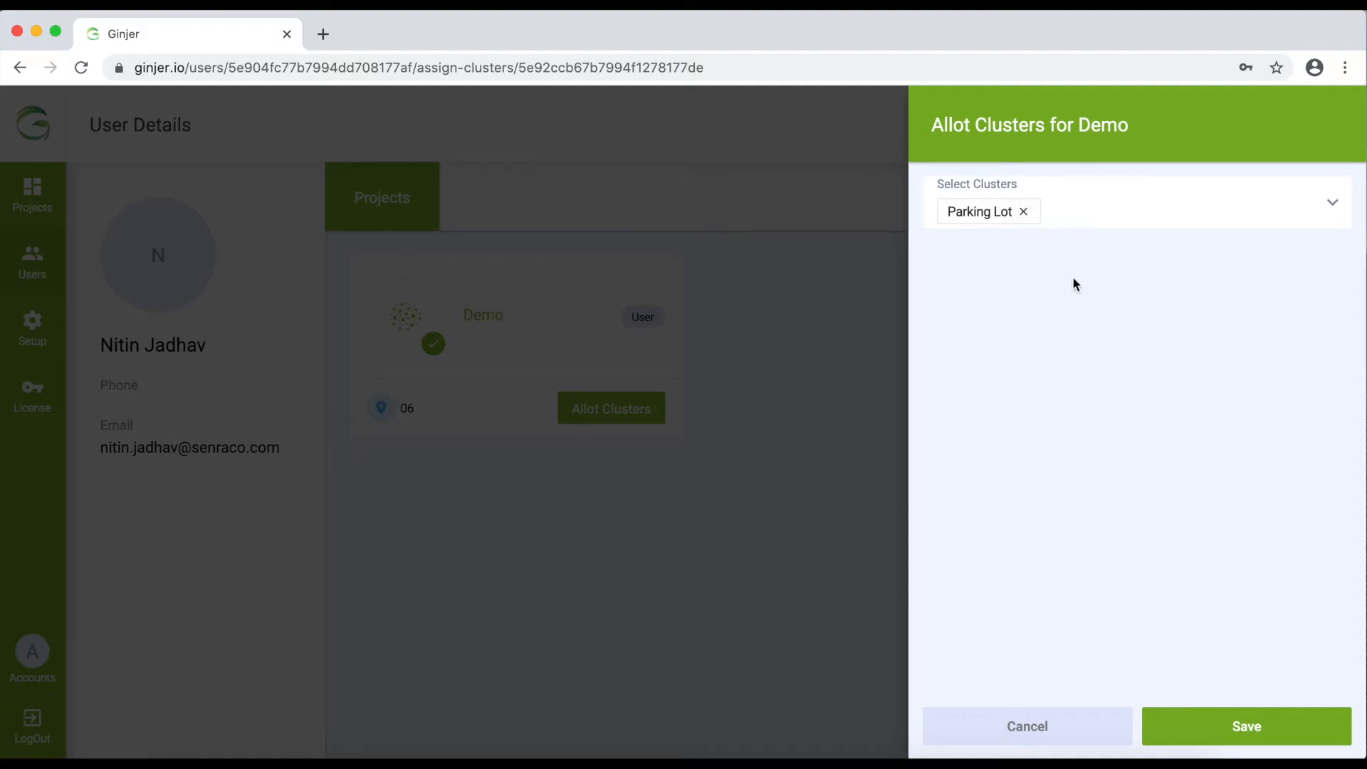
Re-add AIMS Hospital, Refrigerators, Yusuf Sarai, Water Meters and Vehicles from the cluster list, and save
left_click(1332, 207)
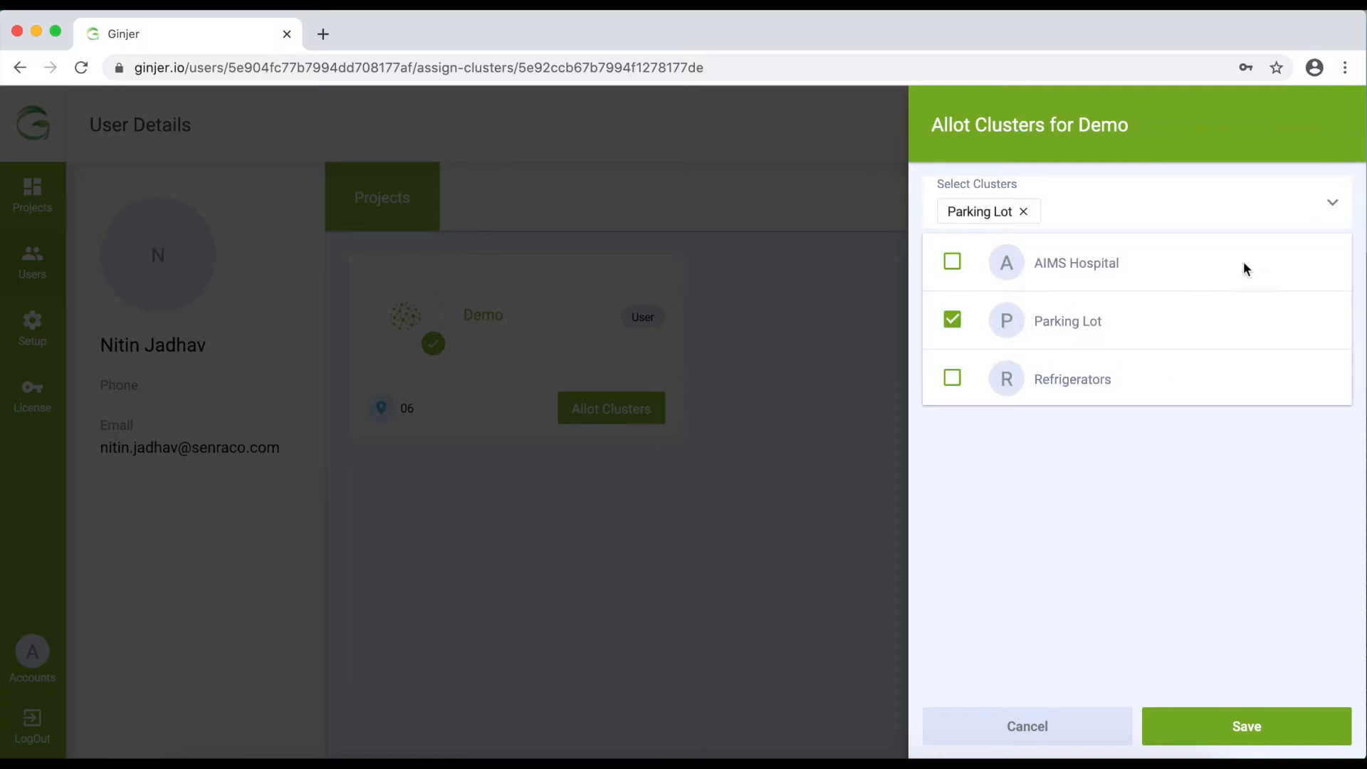
scroll(975, 340, "down", 5)
scroll(975, 340, "up", 5)
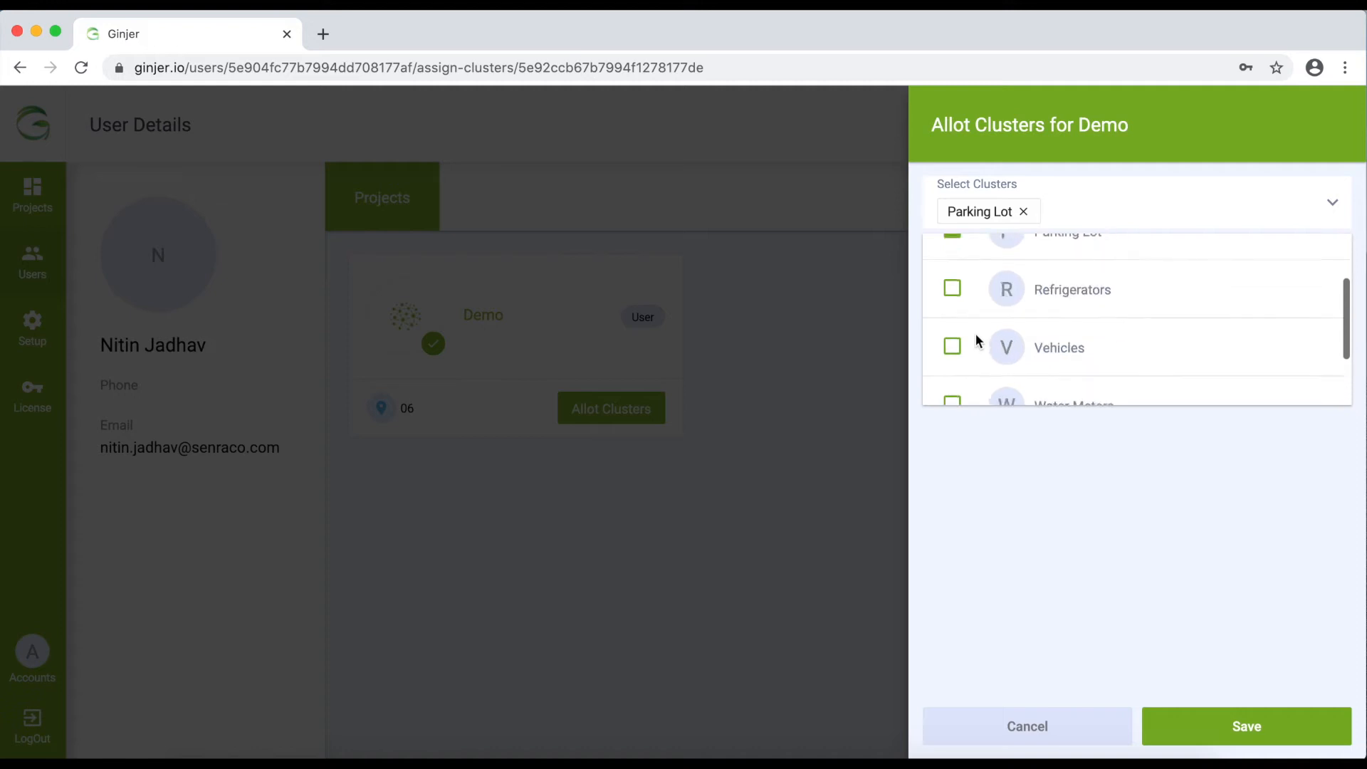
left_click(952, 261)
left_click(951, 386)
scroll(951, 386, "down", 5)
left_click(951, 386)
left_click(953, 347)
left_click(952, 290)
scroll(951, 292, "up", 5)
scroll(951, 292, "down", 1)
scroll(951, 291, "up", 1)
scroll(951, 292, "down", 5)
scroll(951, 291, "up", 5)
left_click(1252, 644)
left_click(1250, 724)
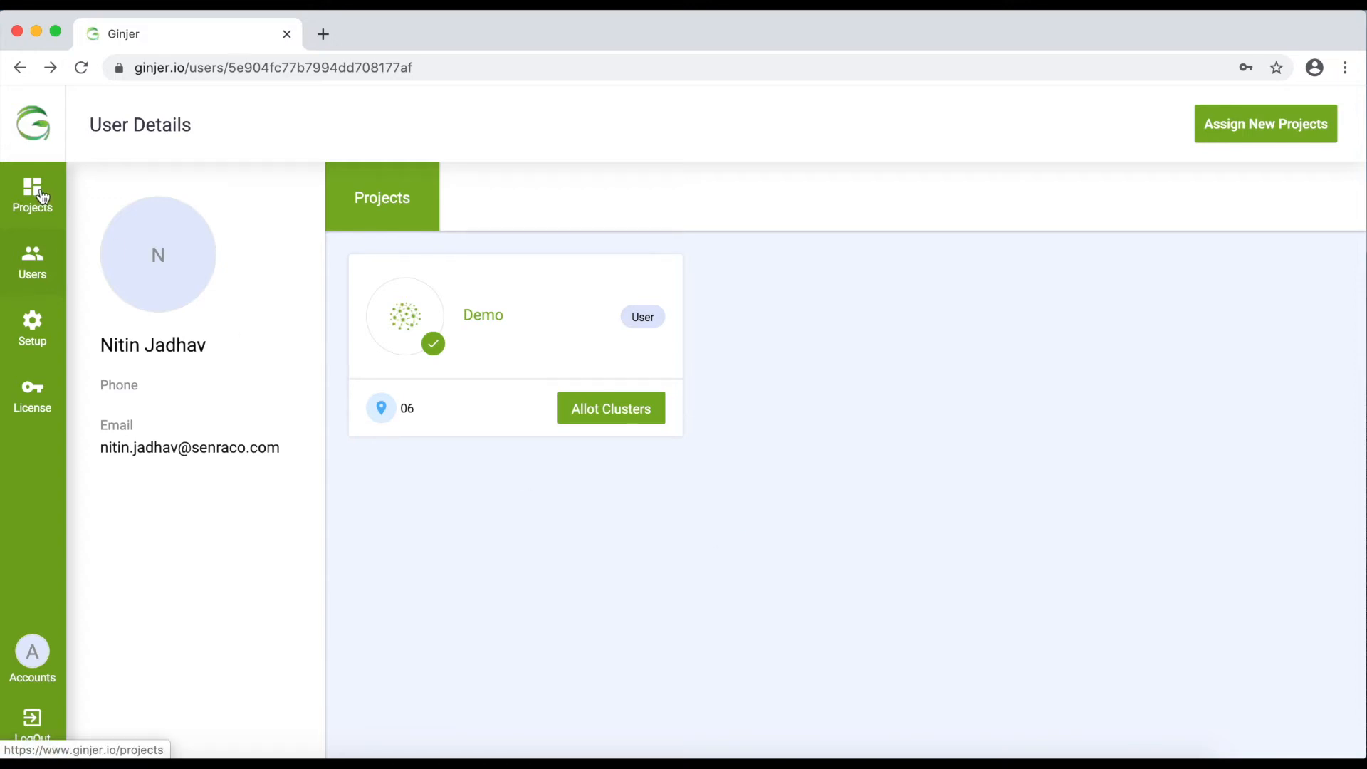
Edit the Demo project, try a higher device limit, then cancel so it stays at 10
left_click(41, 196)
left_click(395, 313)
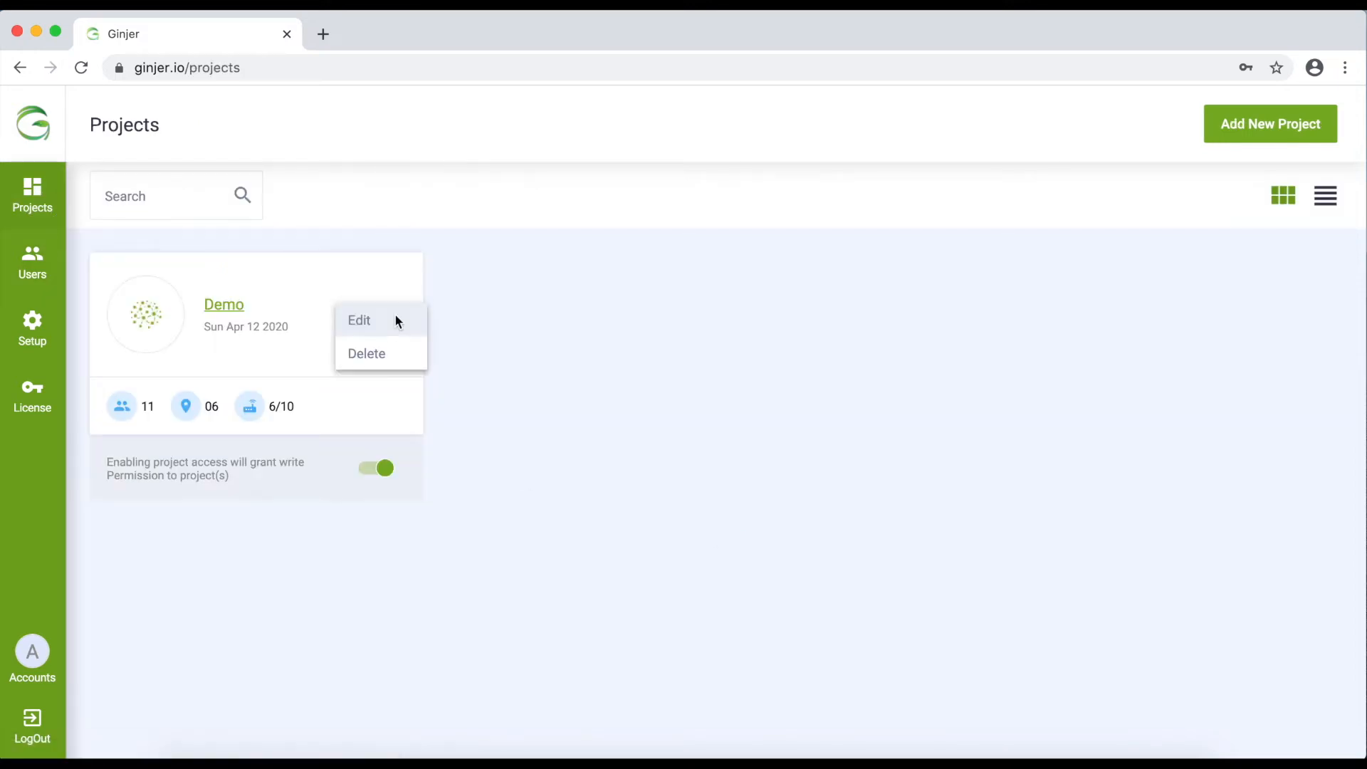
left_click(367, 323)
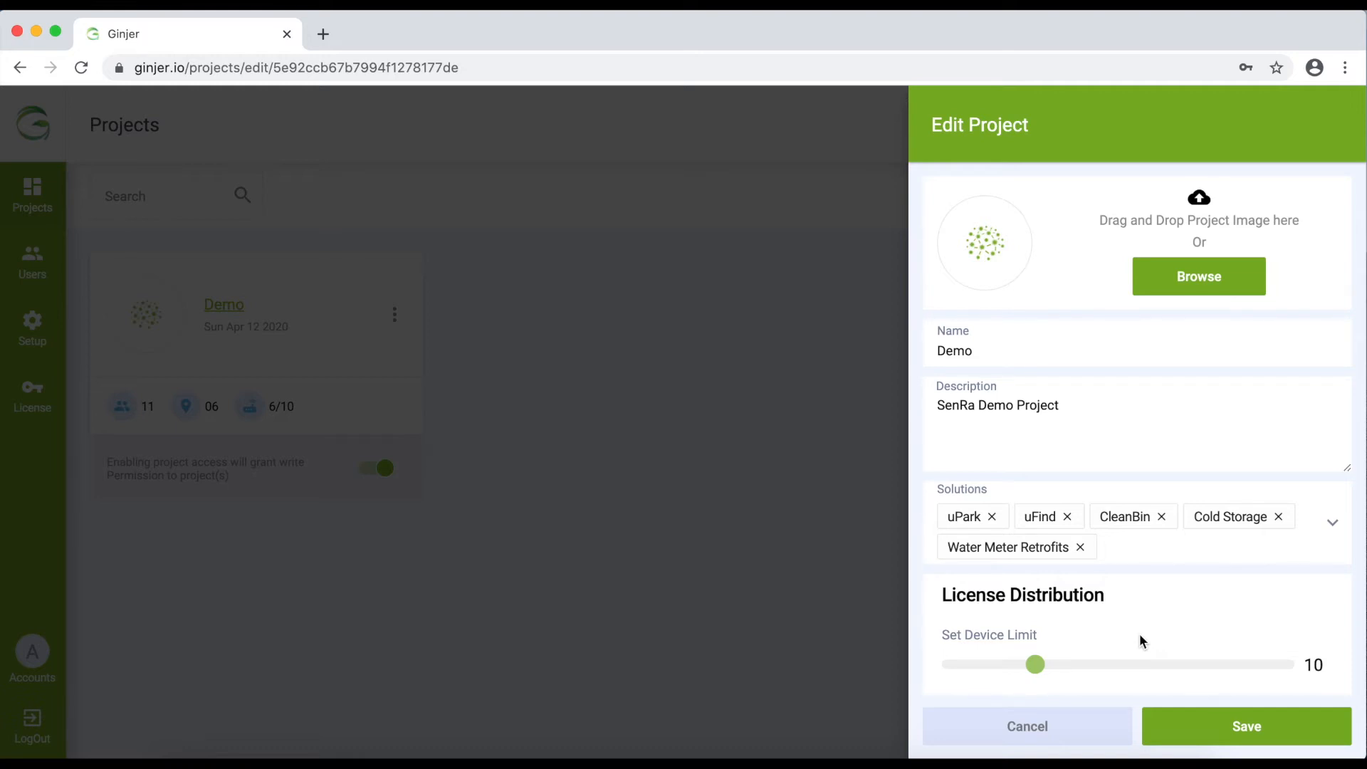
mouse_move(1035, 664)
left_mouse_down()
mouse_move(1065, 666)
mouse_move(987, 664)
mouse_move(1141, 663)
mouse_move(954, 668)
mouse_move(1189, 680)
mouse_move(979, 672)
mouse_move(1097, 672)
mouse_move(1038, 671)
left_mouse_up()
left_click(1039, 728)
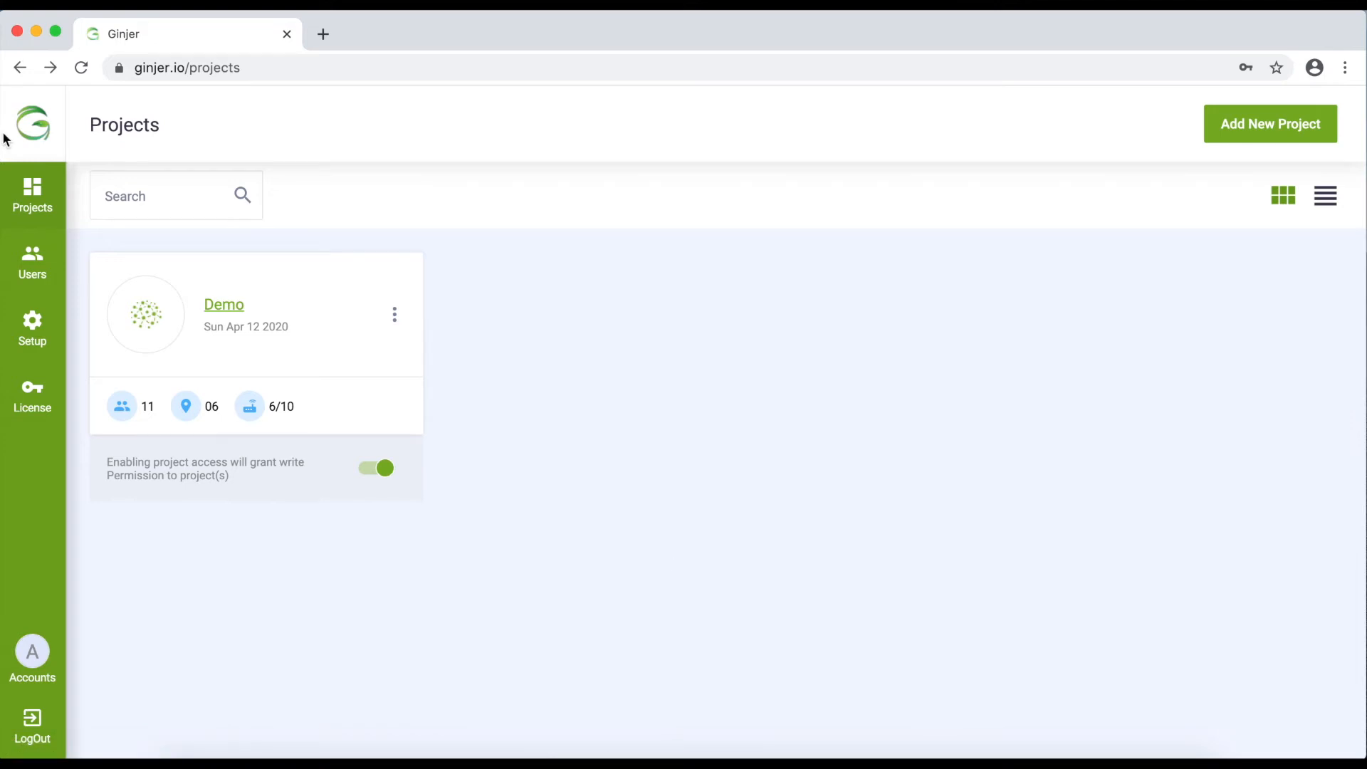
left_click(39, 320)
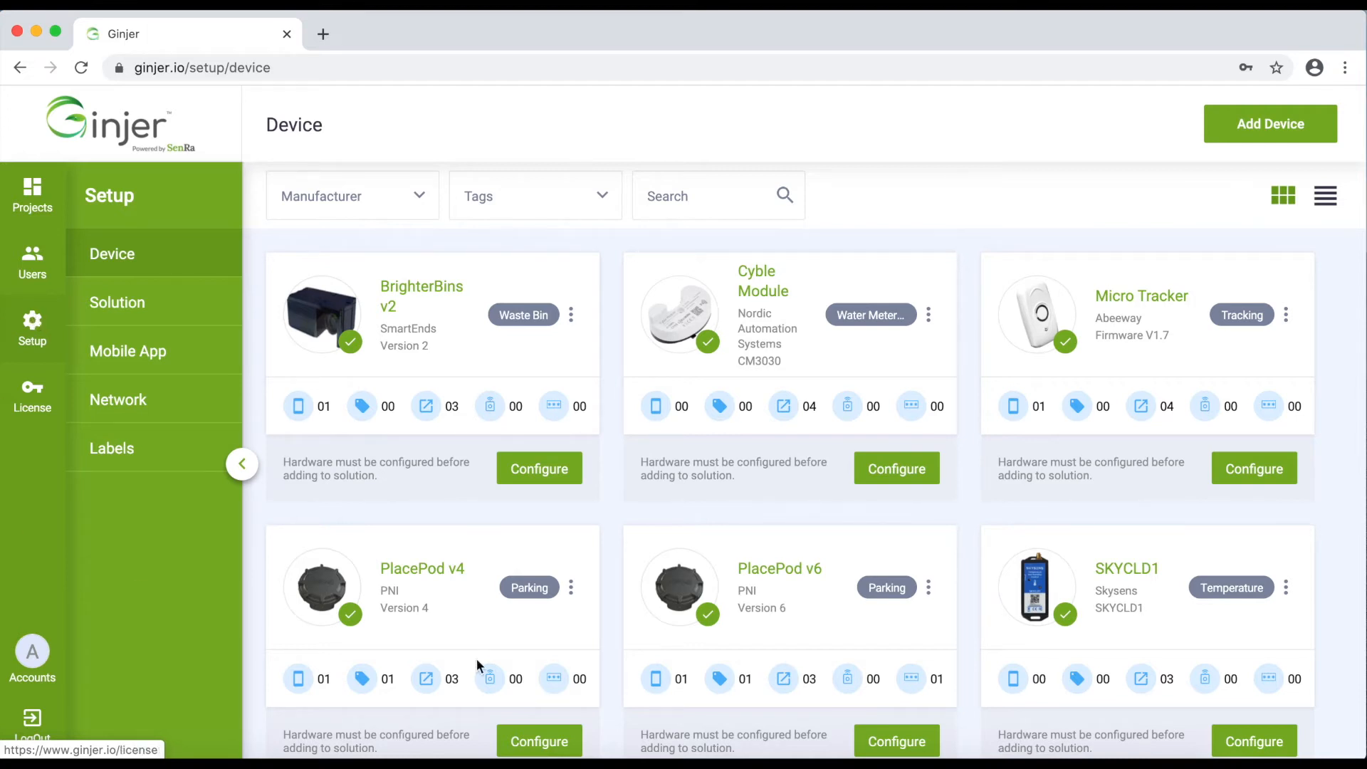
Scroll through the device catalogue cards down to the Tektelic My Device card
scroll(570, 649, "down", 1)
scroll(571, 650, "up", 1)
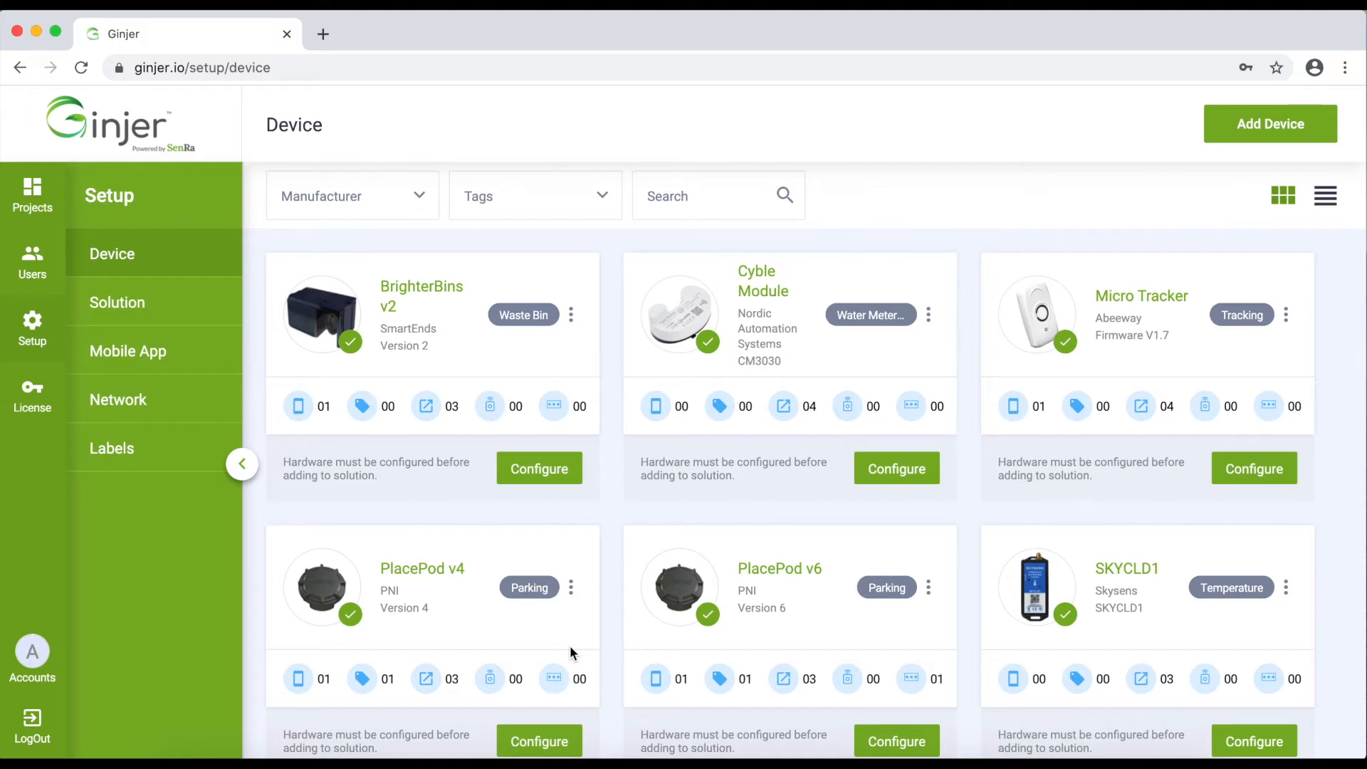
scroll(569, 646, "down", 3)
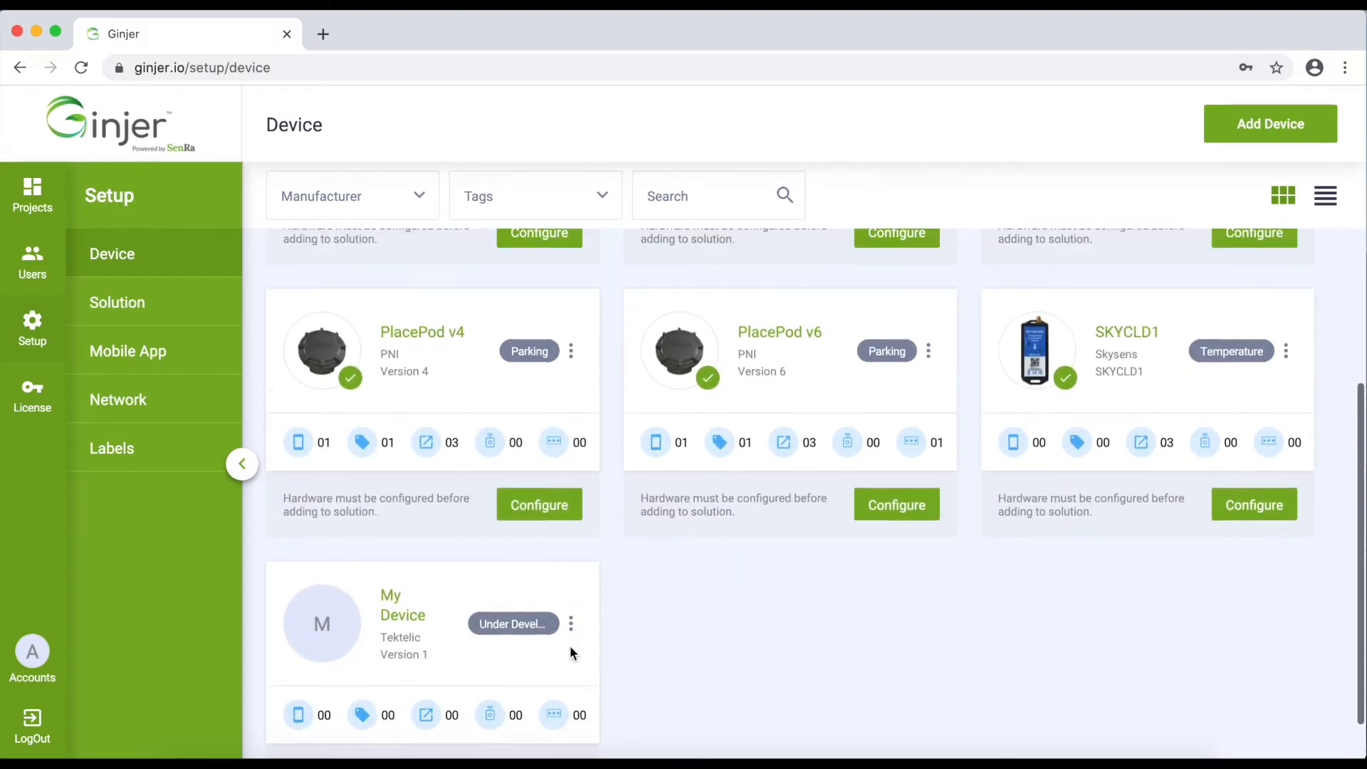
scroll(569, 646, "up", 3)
scroll(610, 601, "down", 3)
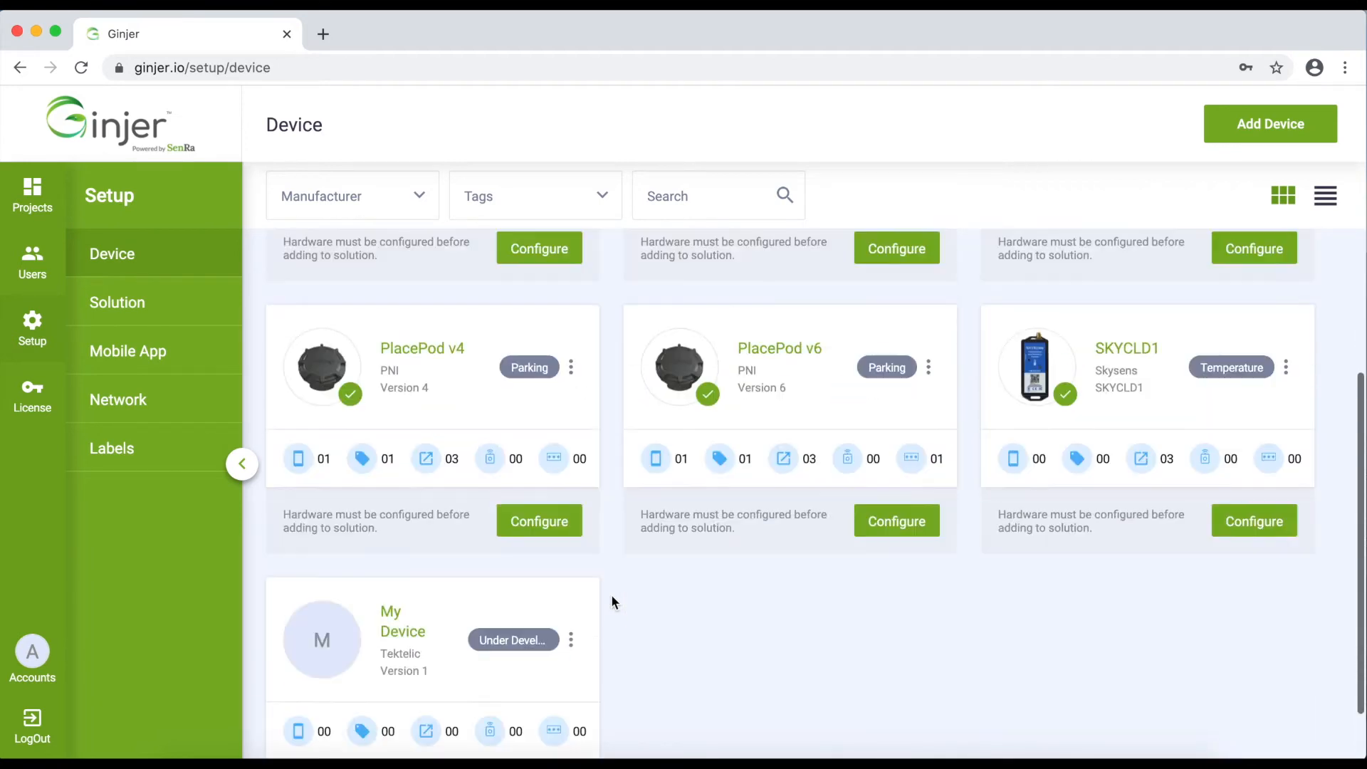
scroll(610, 601, "up", 3)
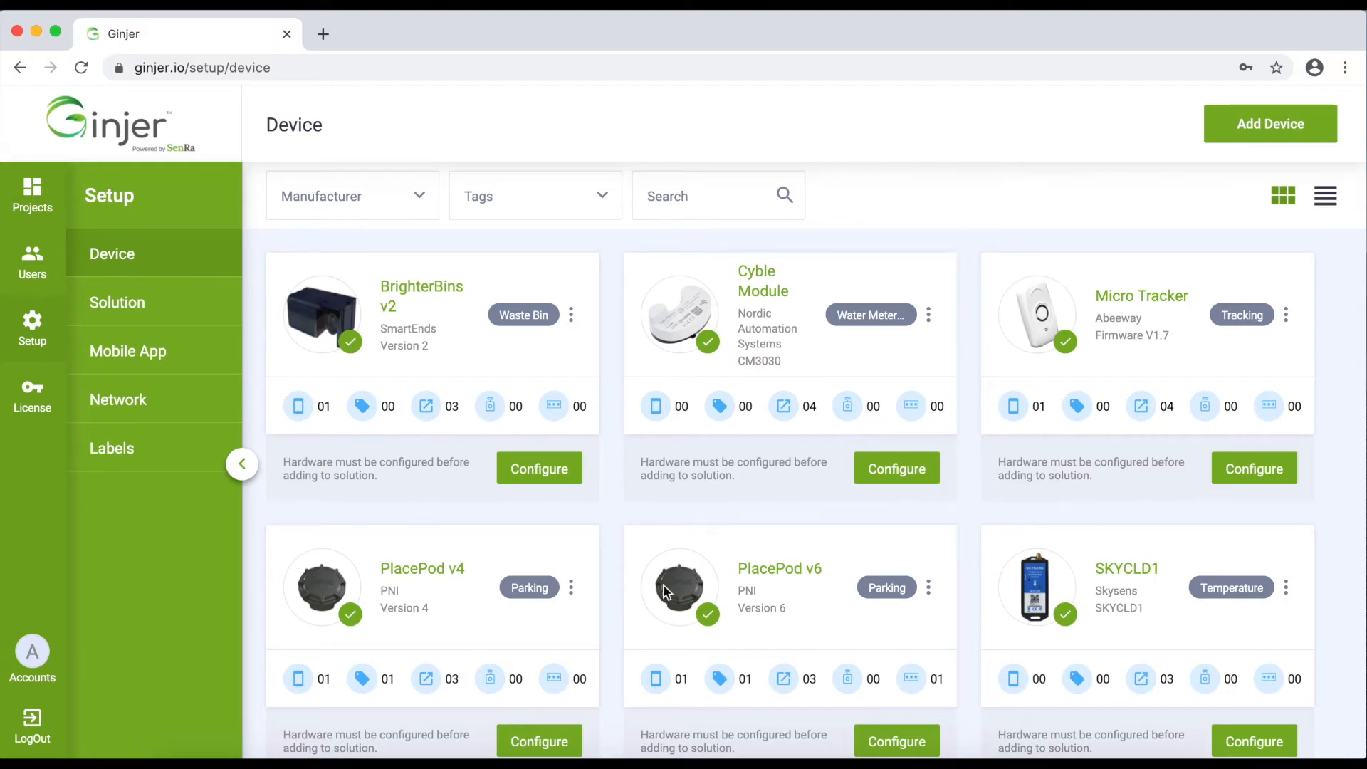
scroll(758, 604, "down", 4)
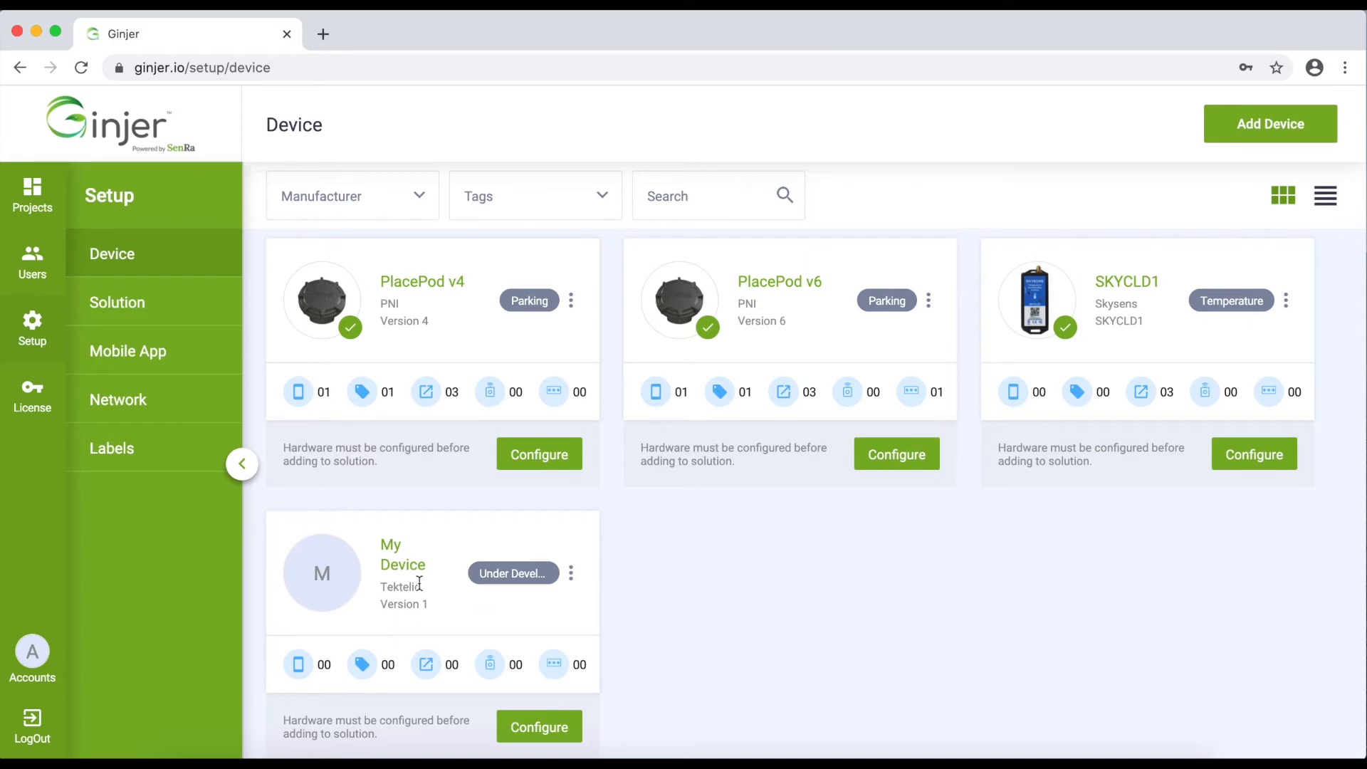
Open the Add Device form, close it without saving, and open My Device's configuration
left_click(1258, 129)
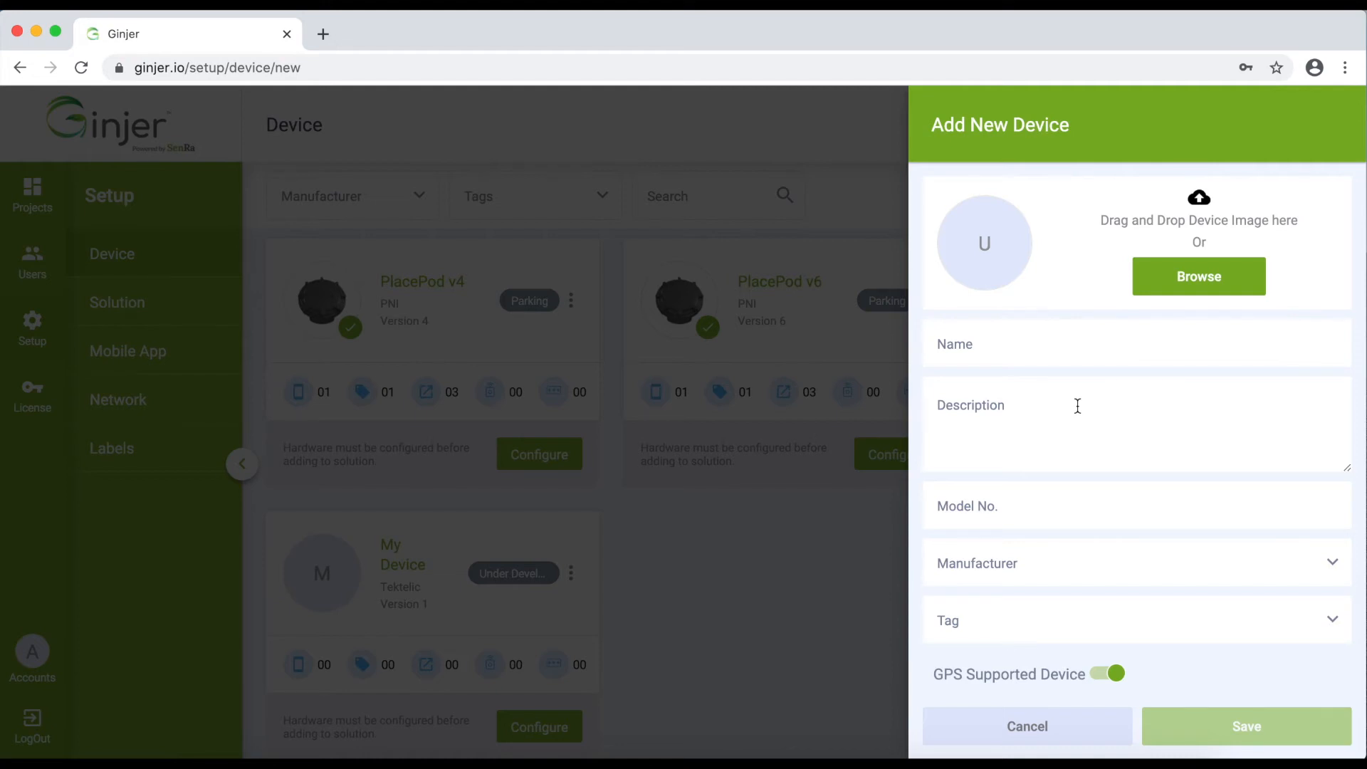
left_click(815, 639)
left_click(527, 715)
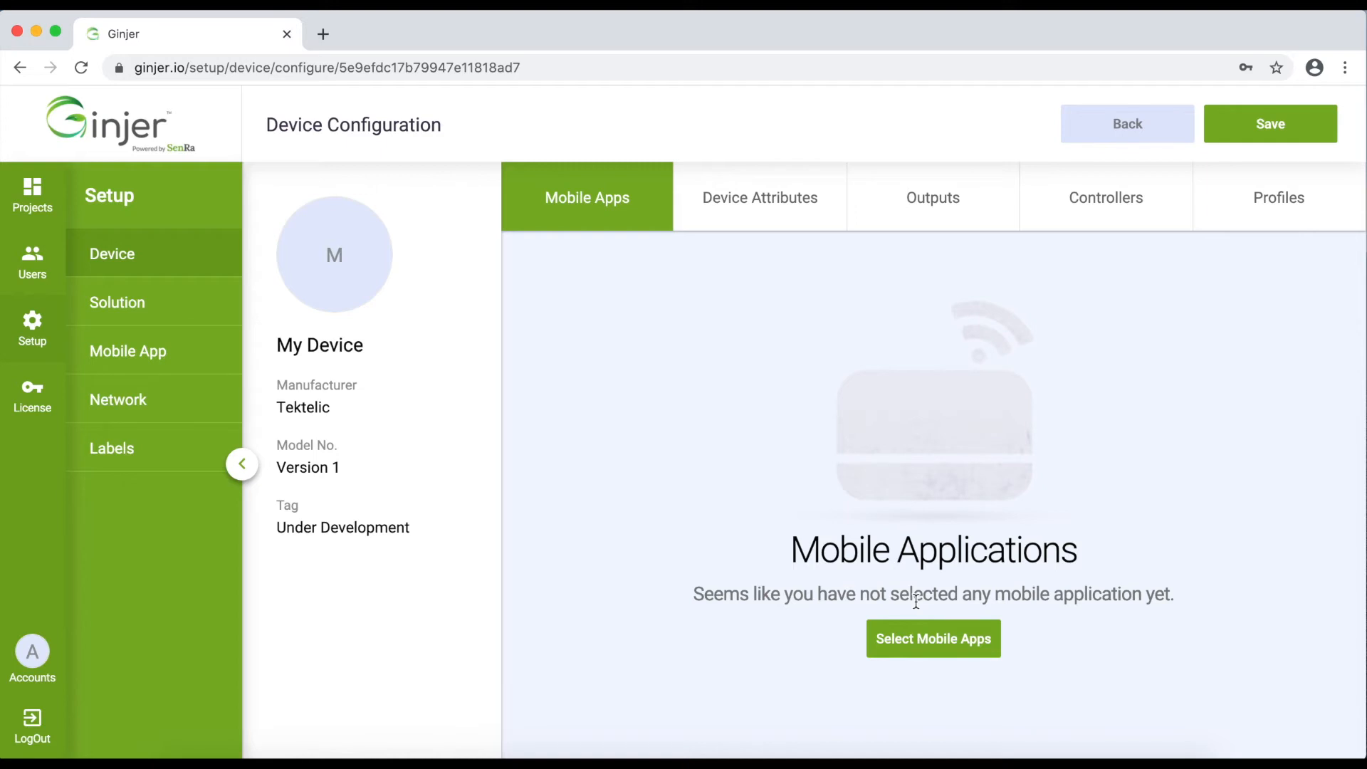
Check that My Device has no attributes, then return to the device list
left_click(784, 205)
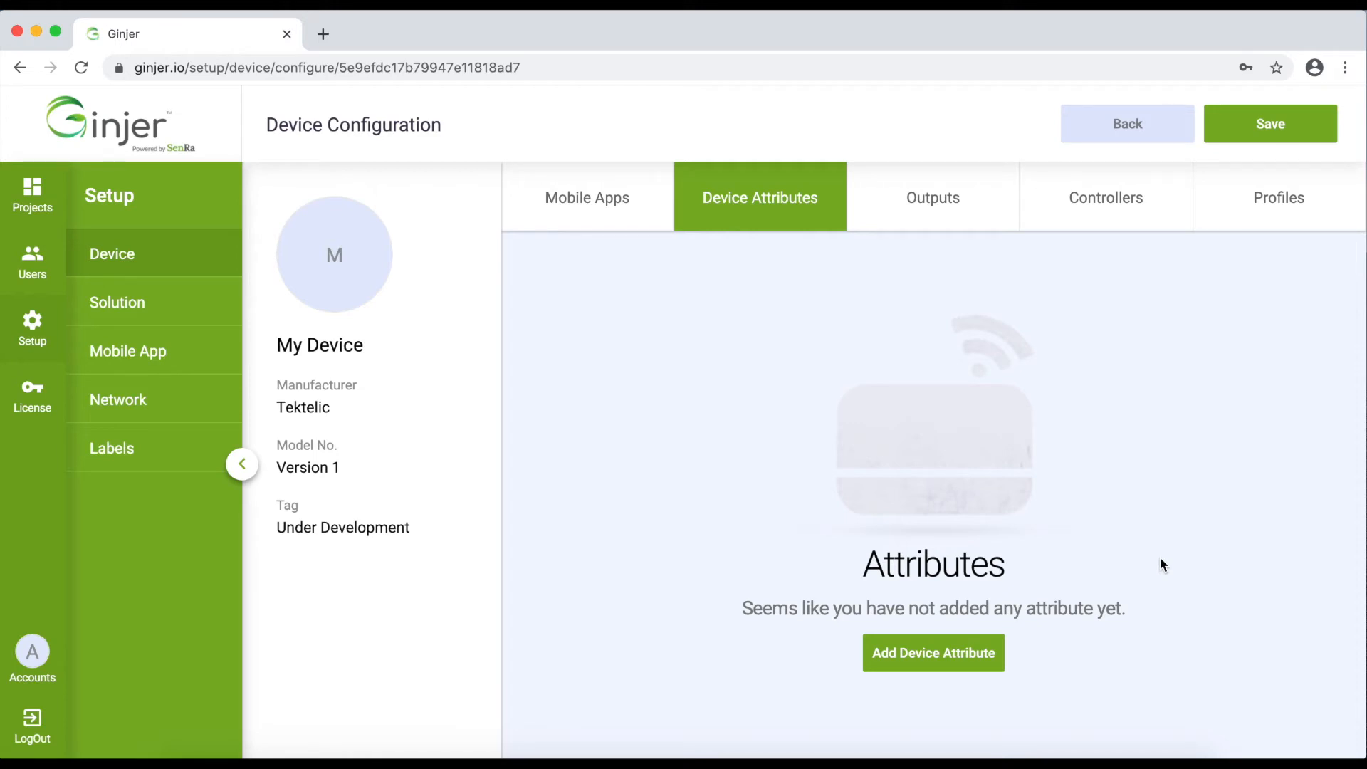
left_click(108, 253)
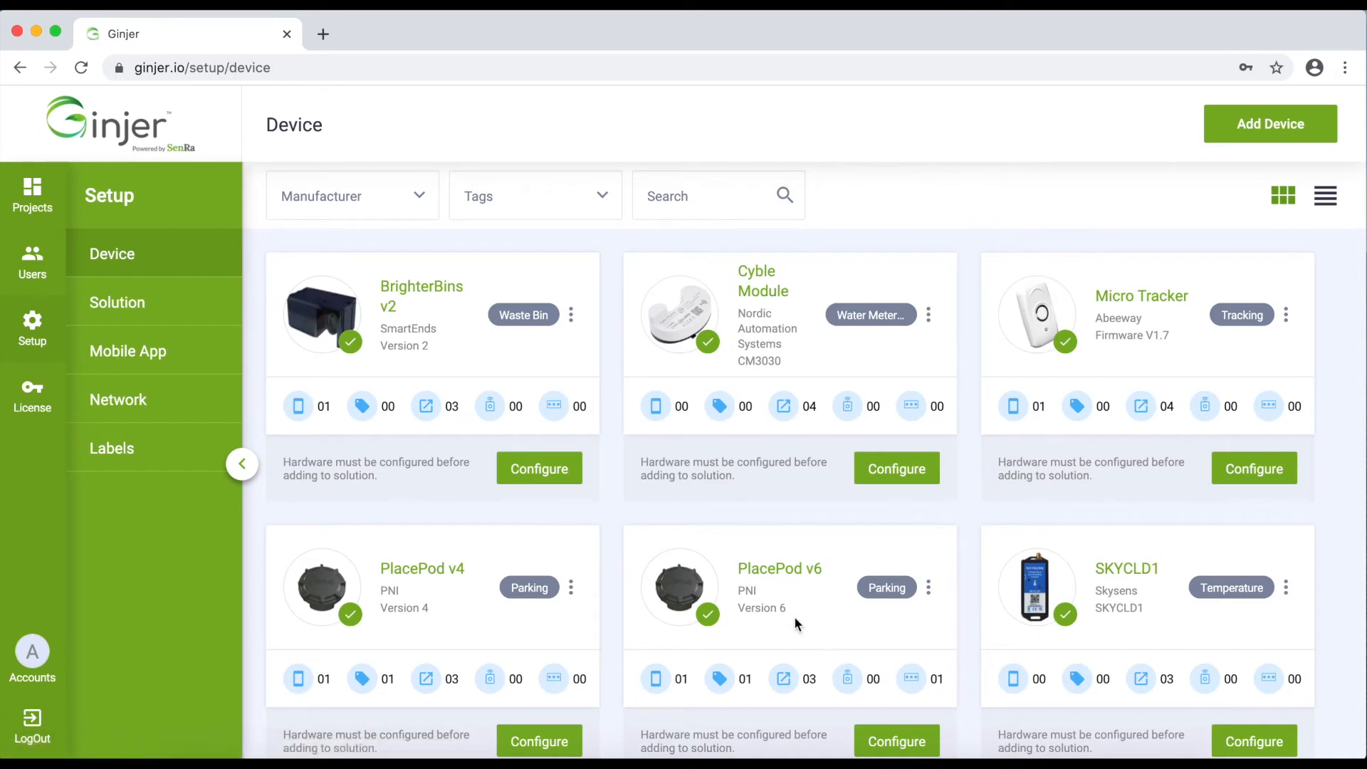
Review PlacePod v6's attributes and outputs, then edit its Occupancy Status output script
scroll(794, 621, "down", 3)
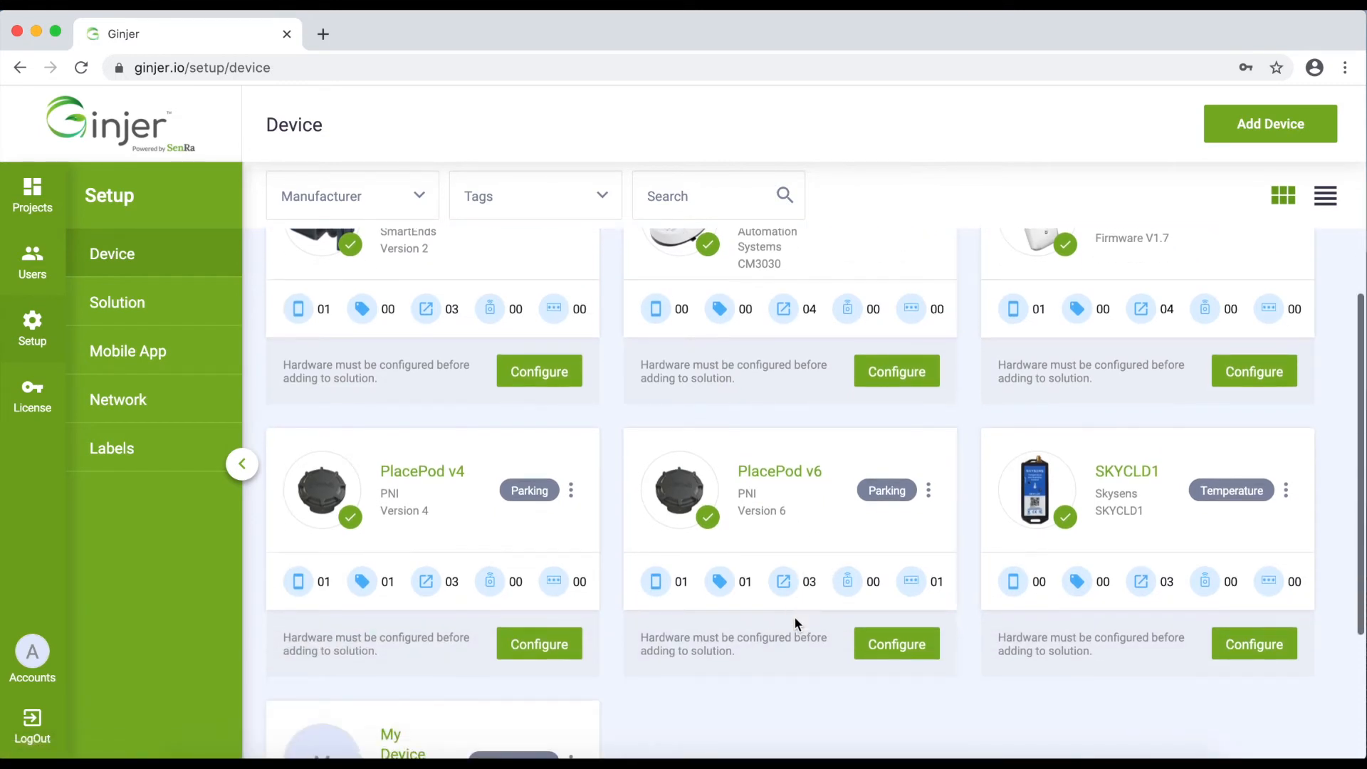
left_click(891, 650)
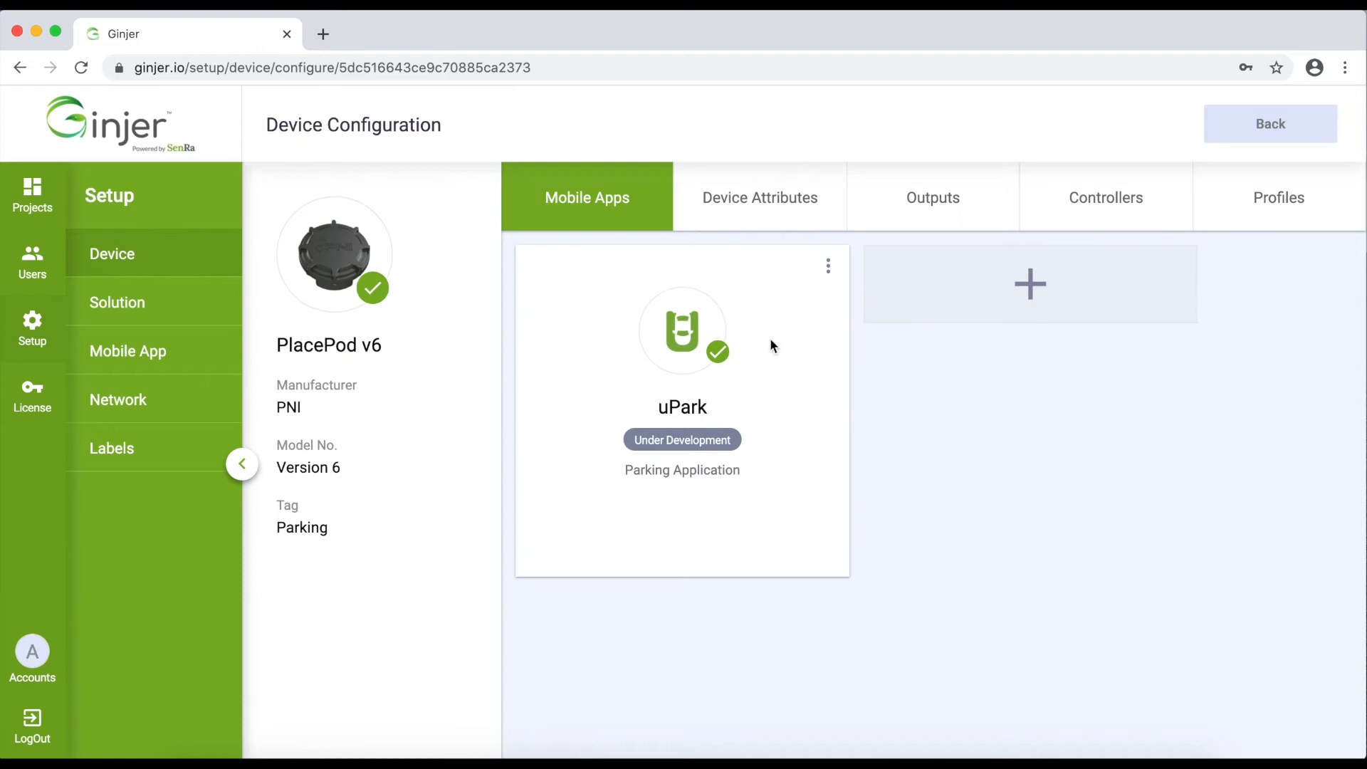
left_click(753, 212)
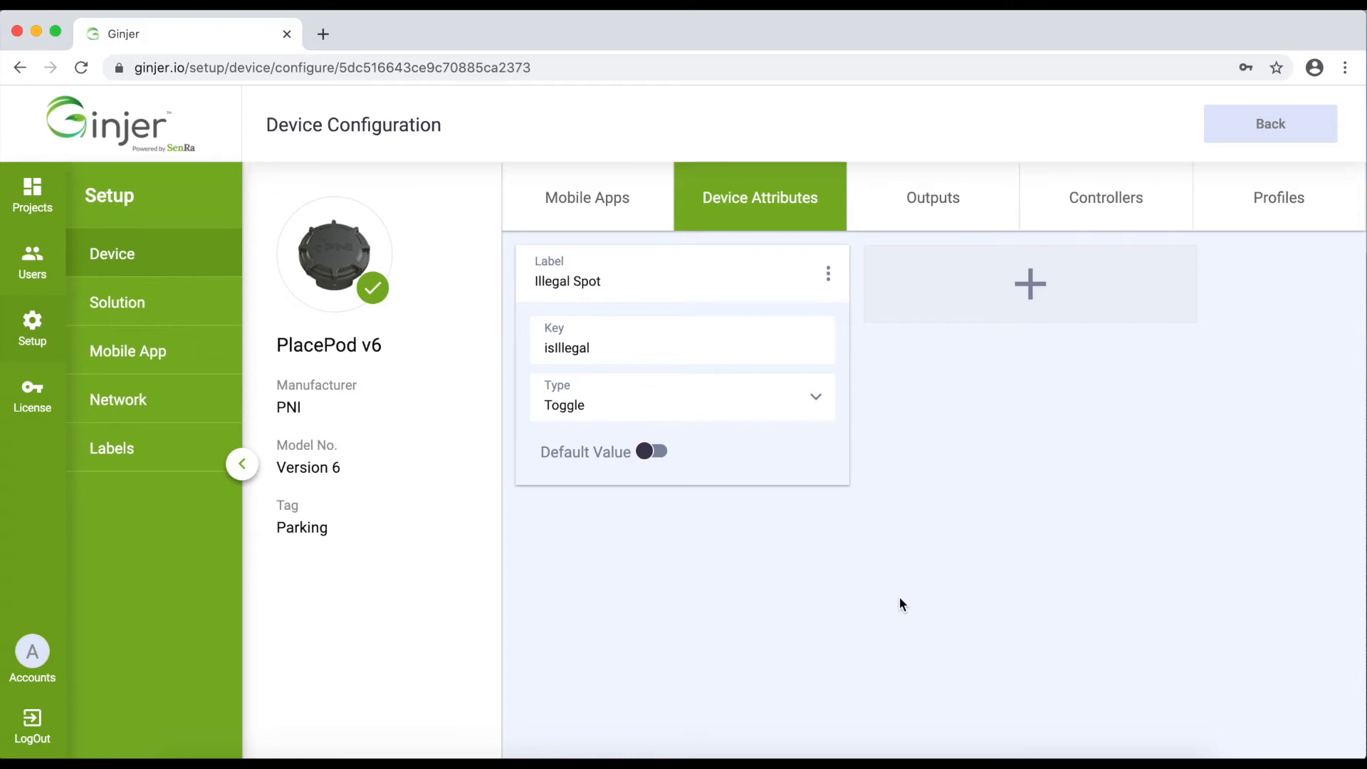
double_click(553, 347)
left_click(947, 205)
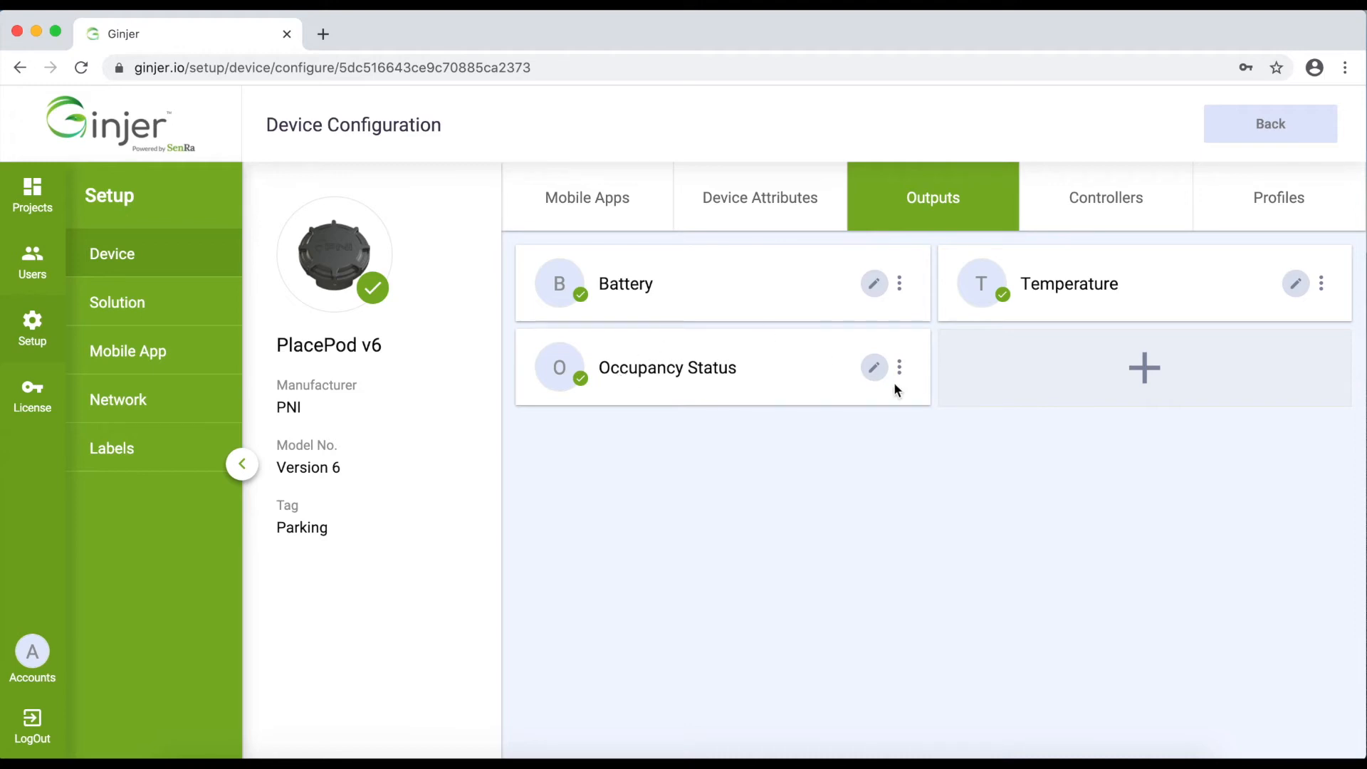
left_click(875, 364)
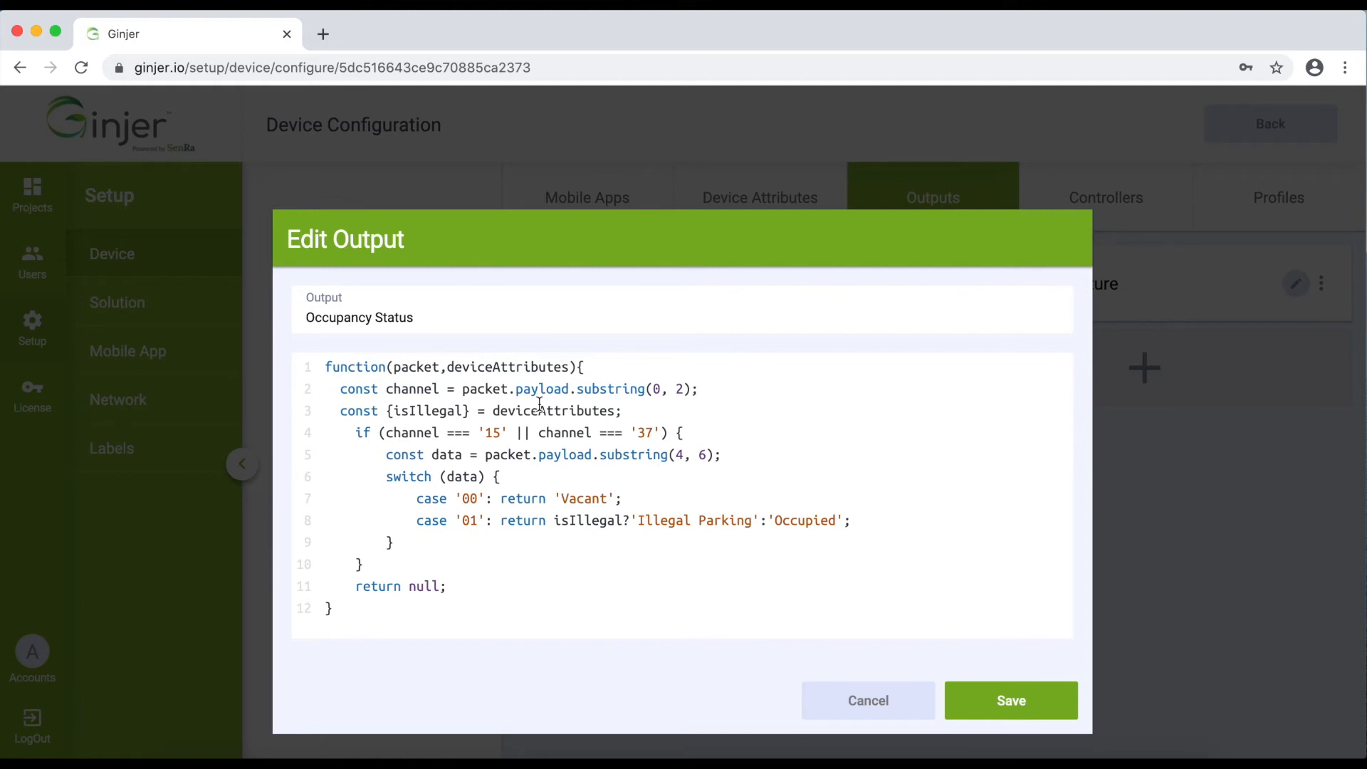
Mark the isIllegal check in the Occupancy Status code, cancel unchanged, then return to Projects
left_click(559, 522)
mouse_move(555, 519)
left_mouse_down()
mouse_move(615, 520)
mouse_move(570, 520)
left_mouse_up()
left_click(880, 701)
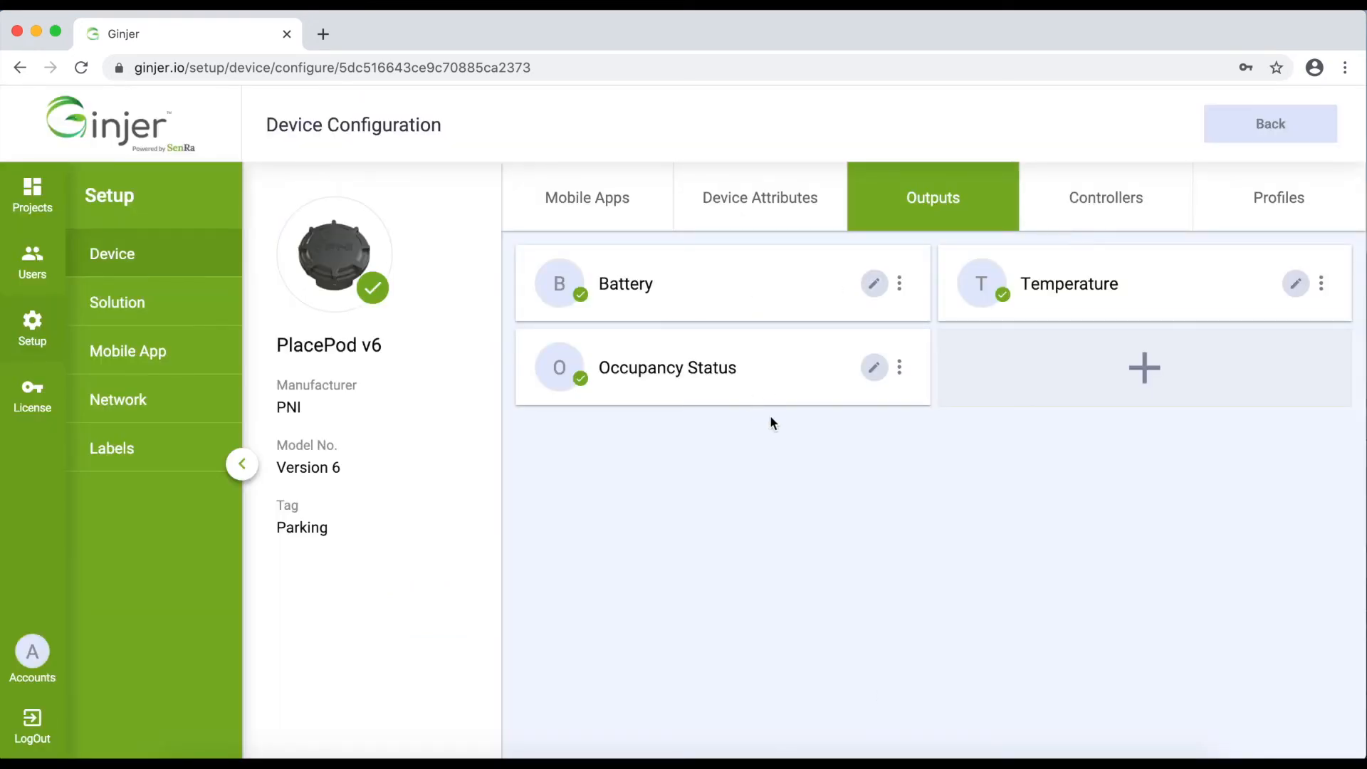
left_click(751, 195)
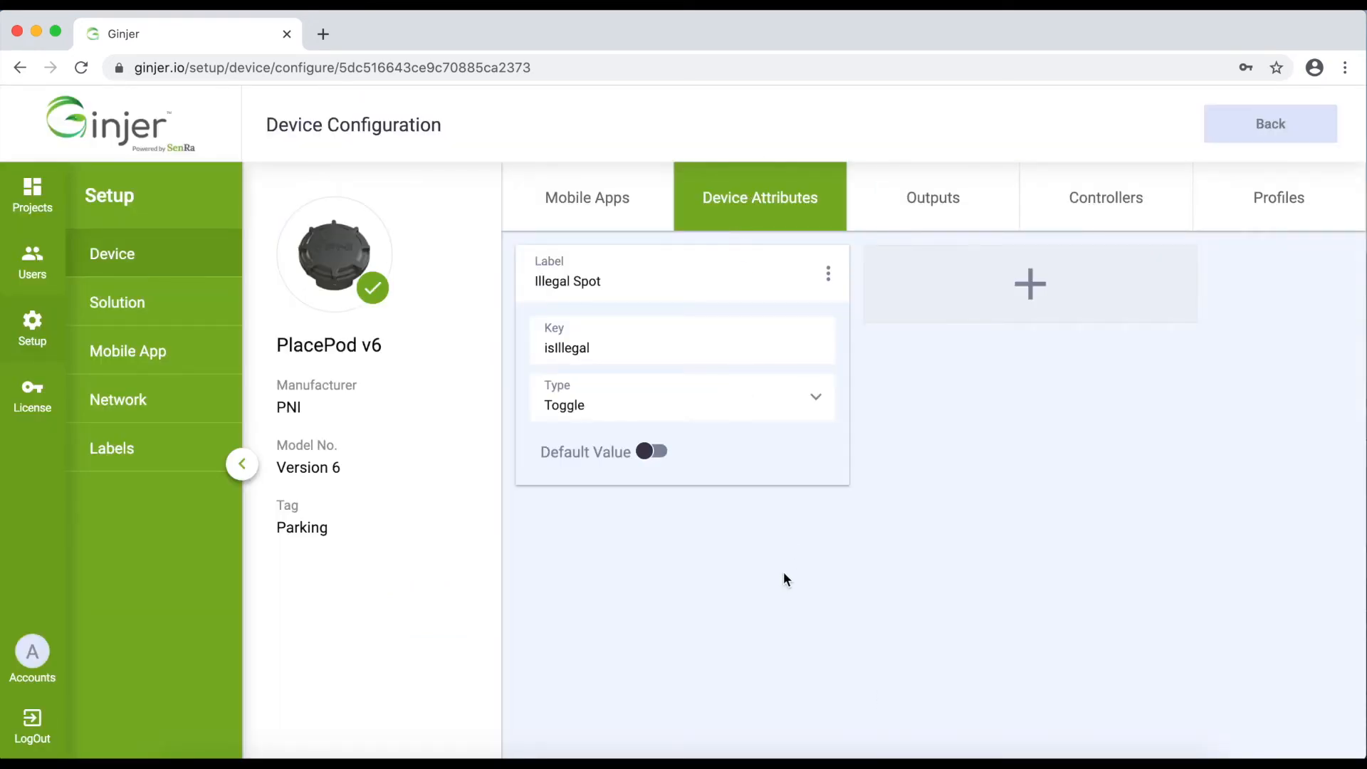
left_click(34, 191)
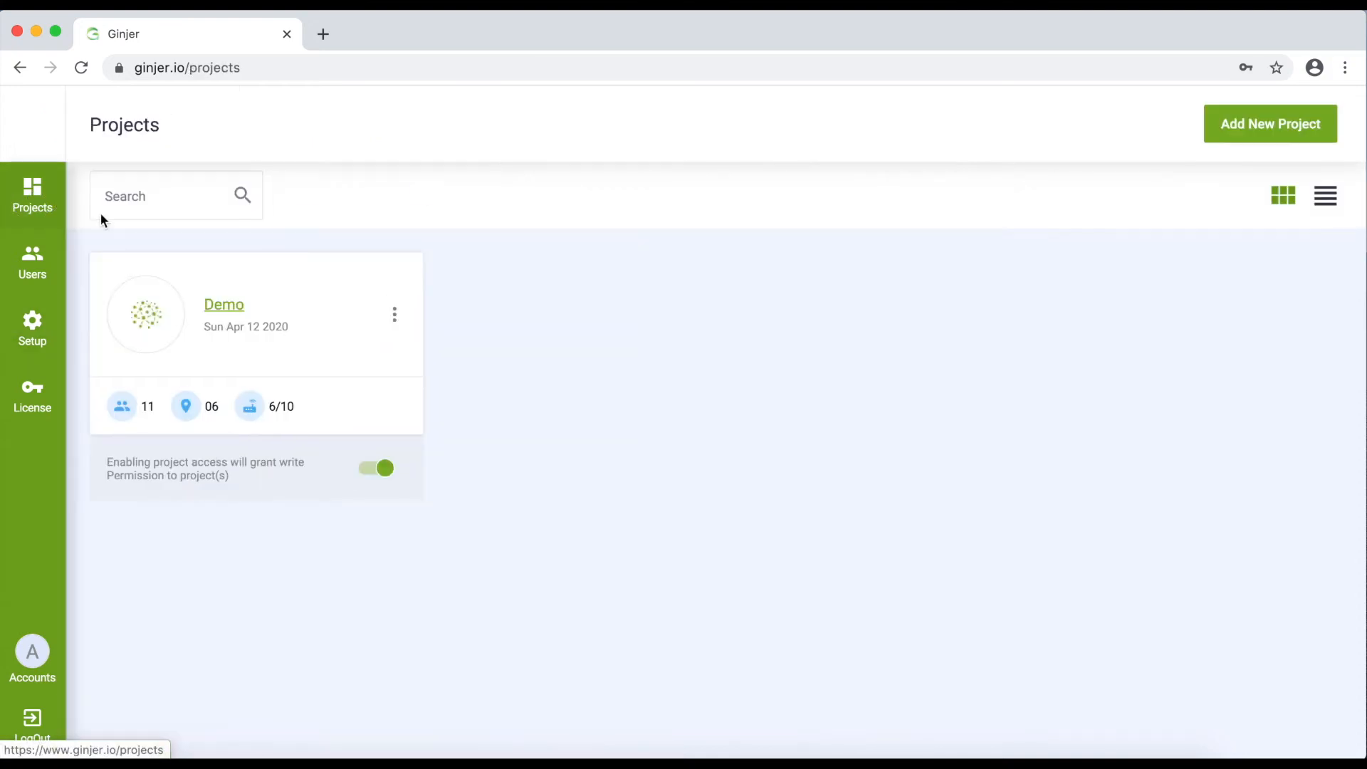
Open the Demo project's Devices list and start adding a new device
left_click(233, 306)
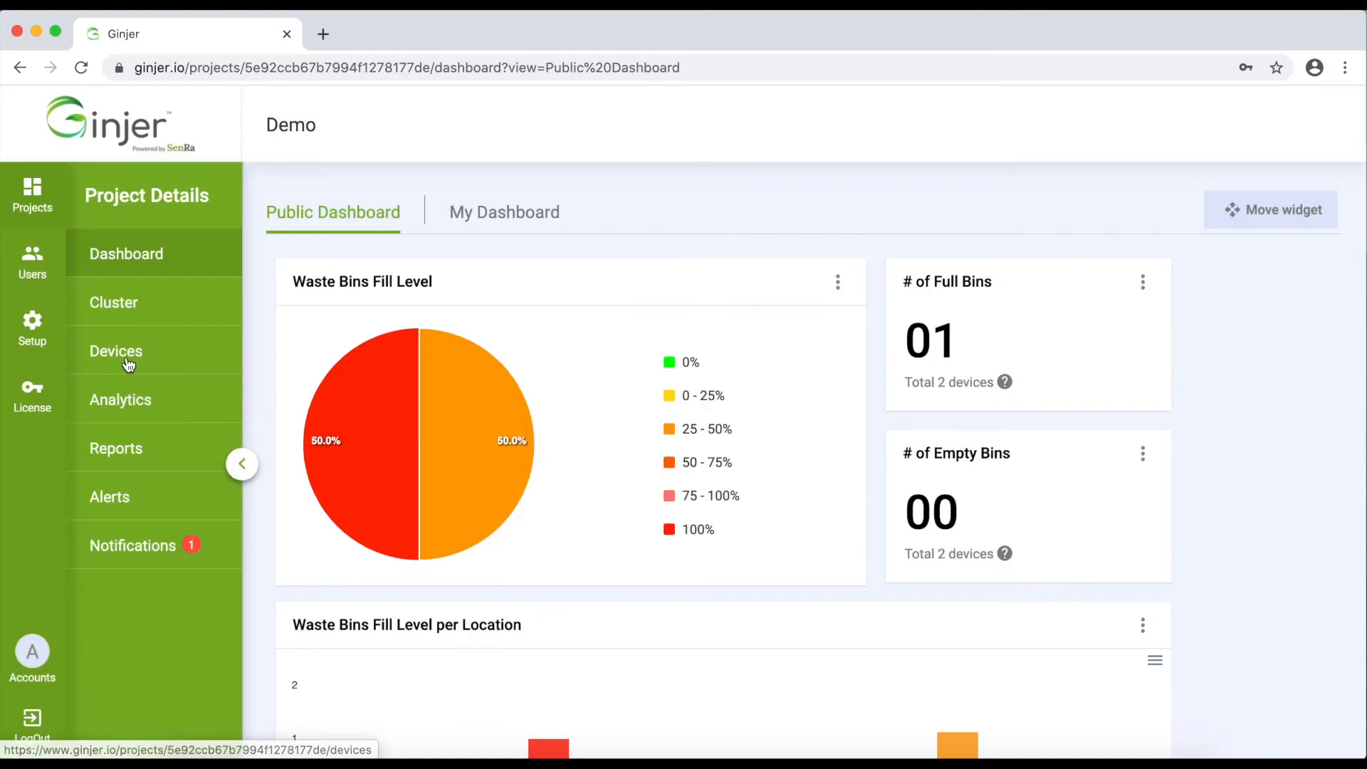
left_click(128, 364)
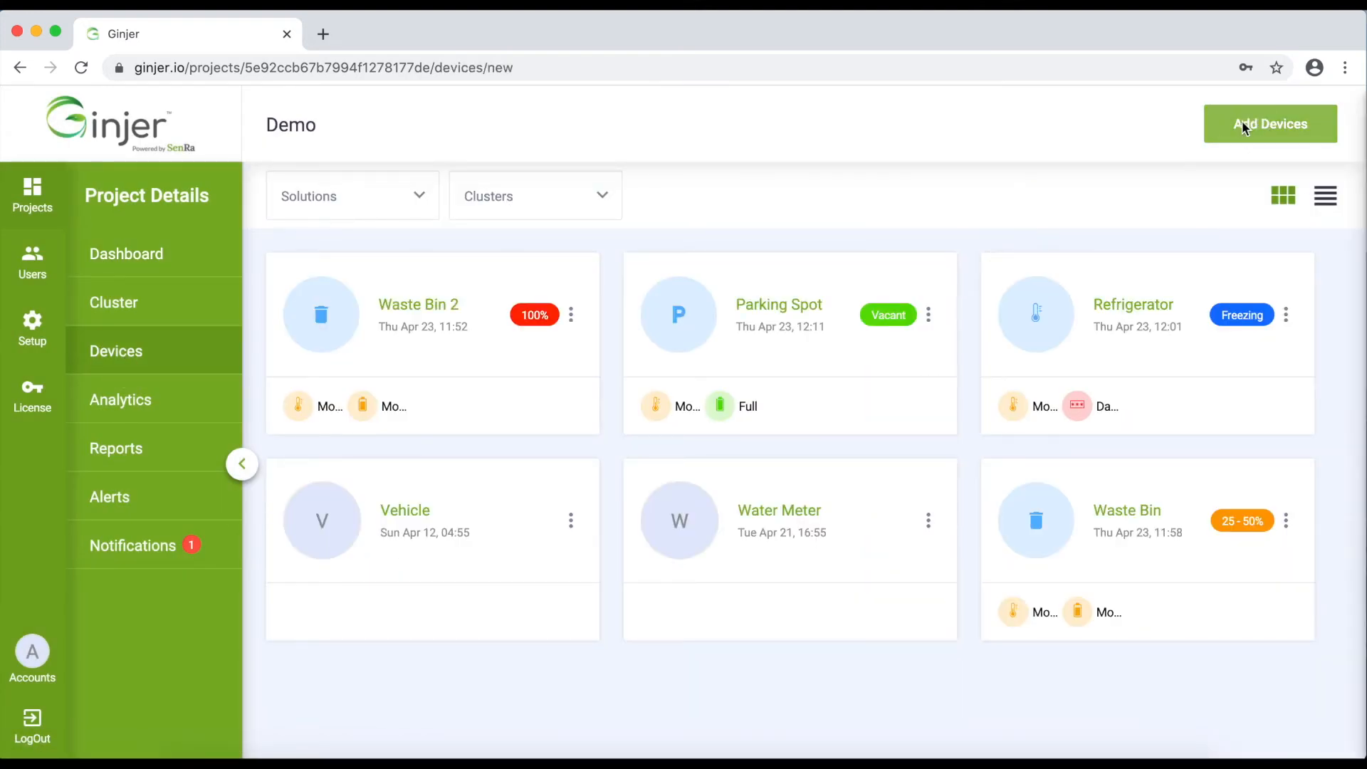
left_click(1243, 126)
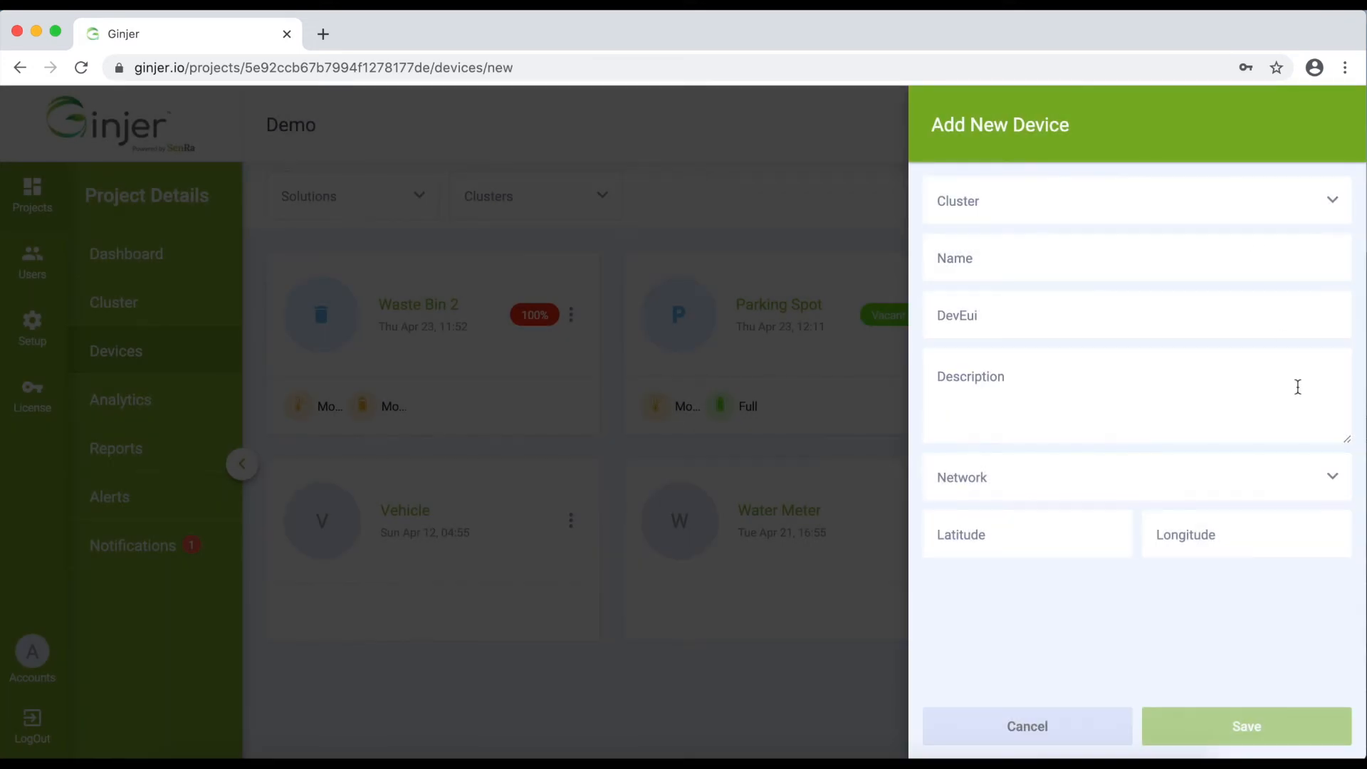
Set the new device to cluster Parking Lot and type PlacePod v6, toggle Illegal Spot, then cancel
left_click(1332, 206)
left_click(1014, 363)
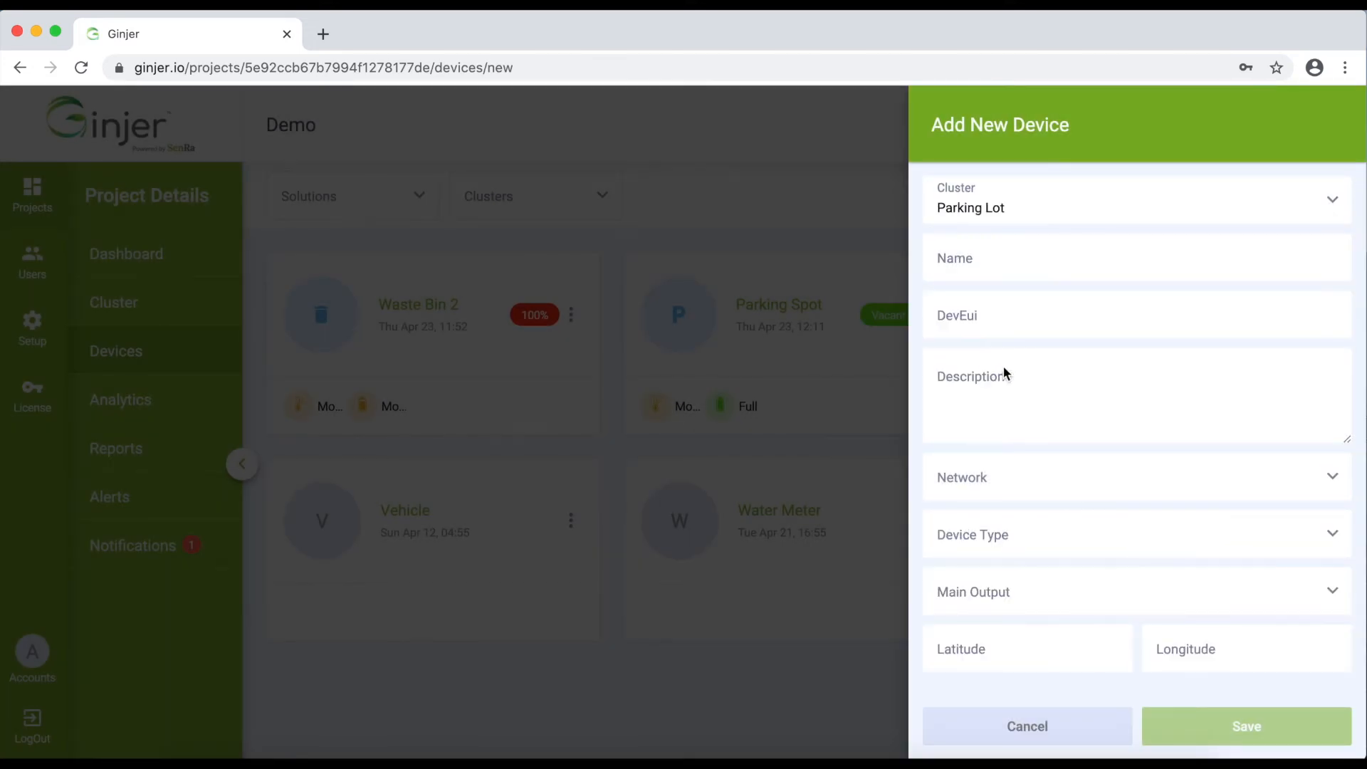
left_click(1324, 544)
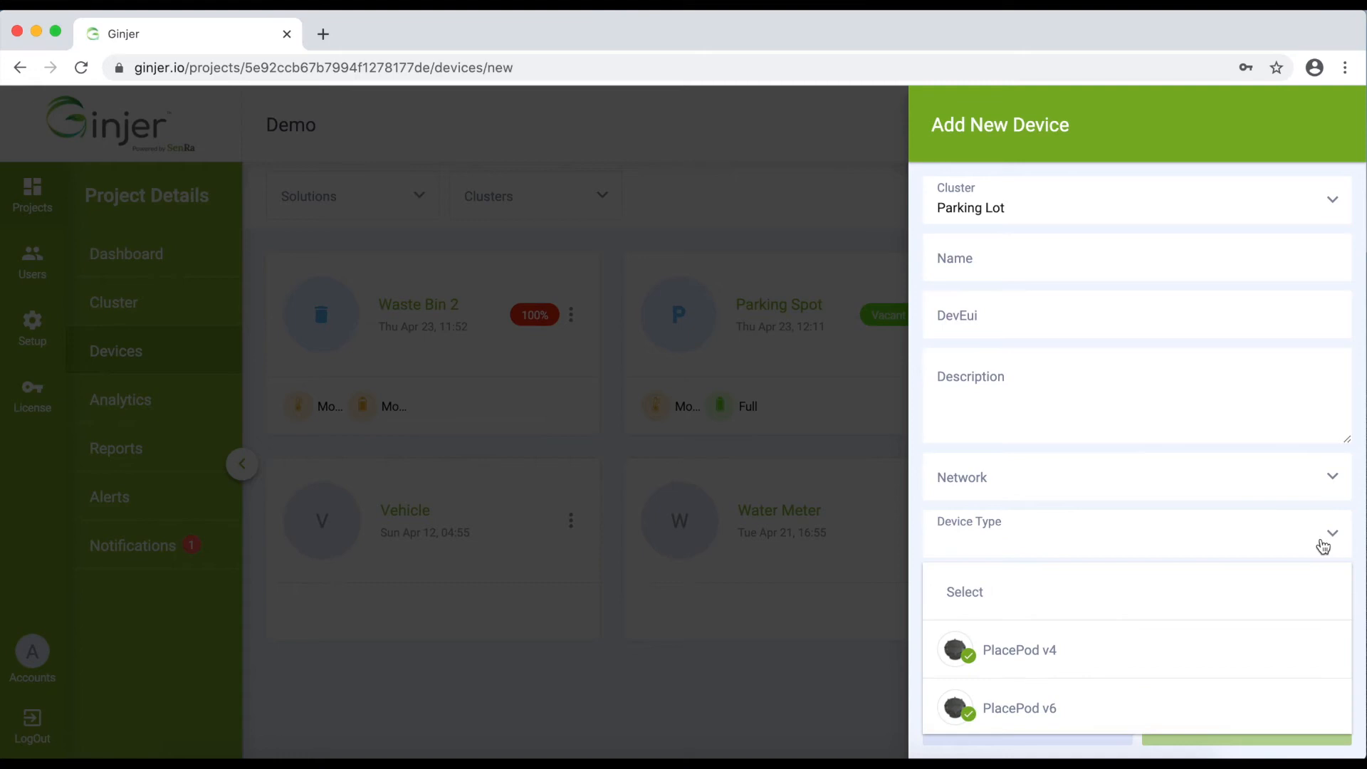
left_click(1031, 694)
scroll(1066, 527, "down", 1)
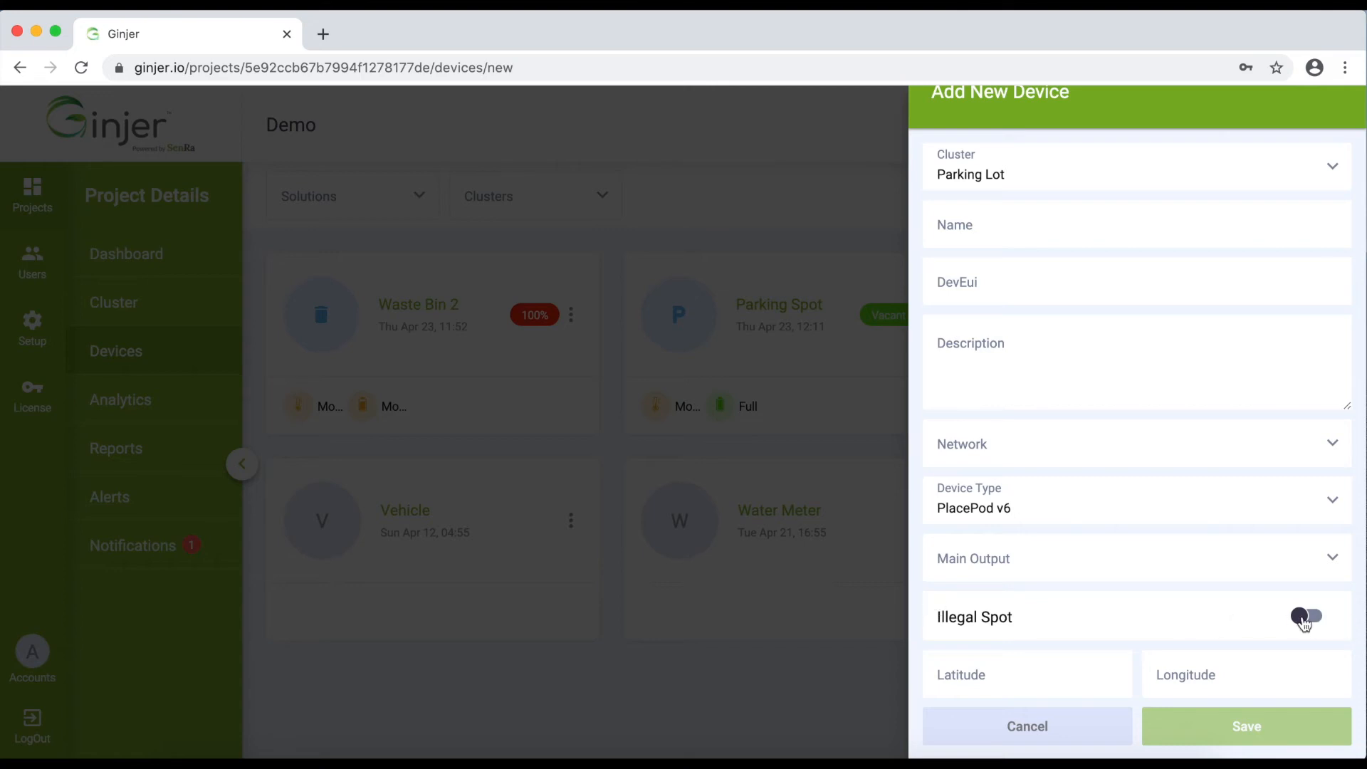
left_click(1319, 623)
left_click(1299, 619)
left_click(1030, 731)
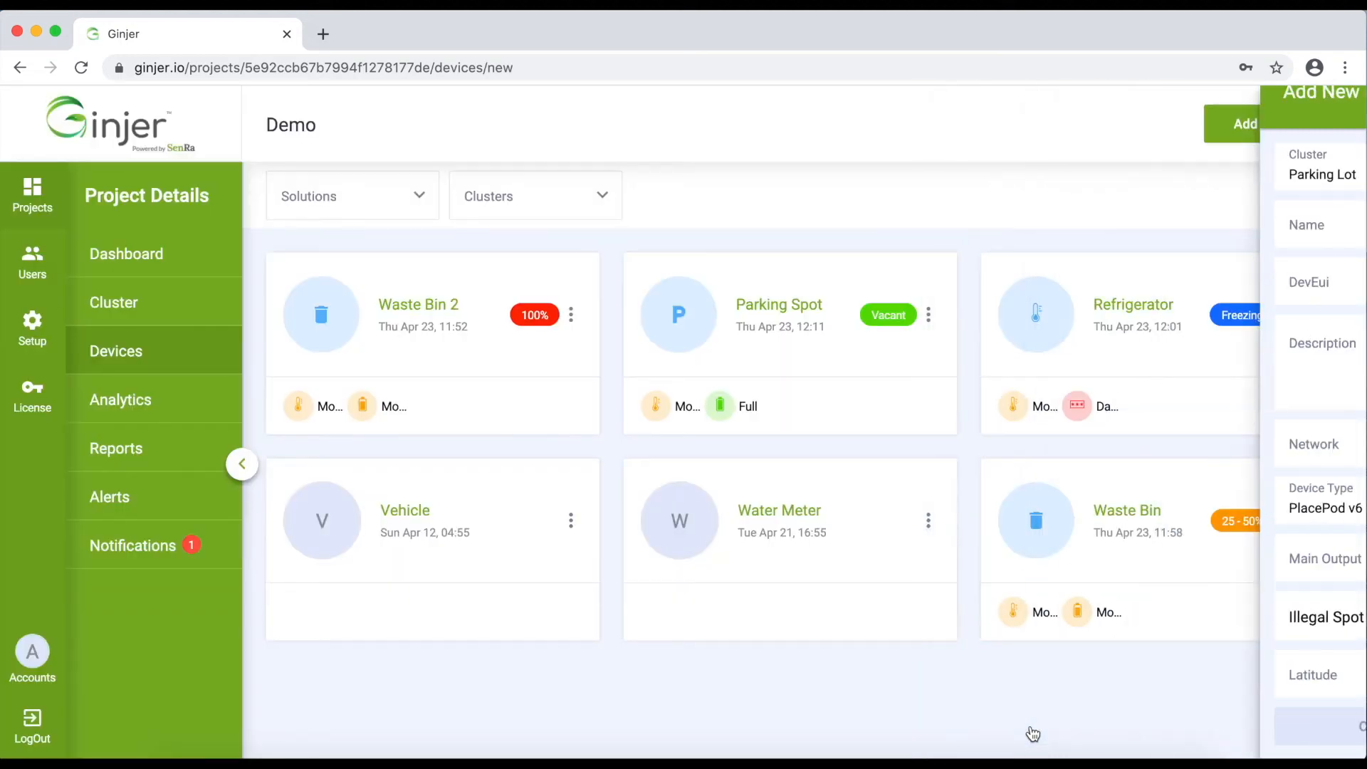
Open PlacePod v6's configuration in Setup and select the isIllegal attribute key
left_click(41, 318)
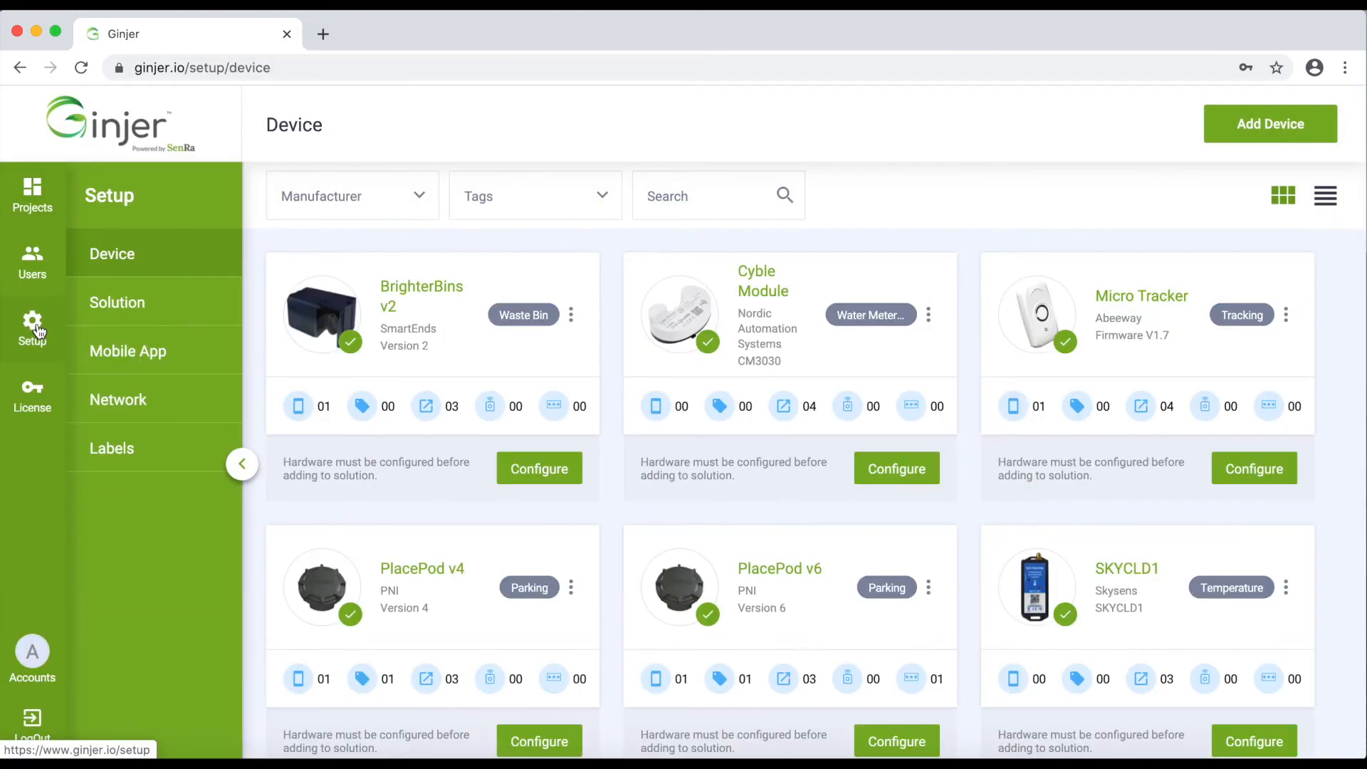
left_click(896, 741)
left_click(797, 197)
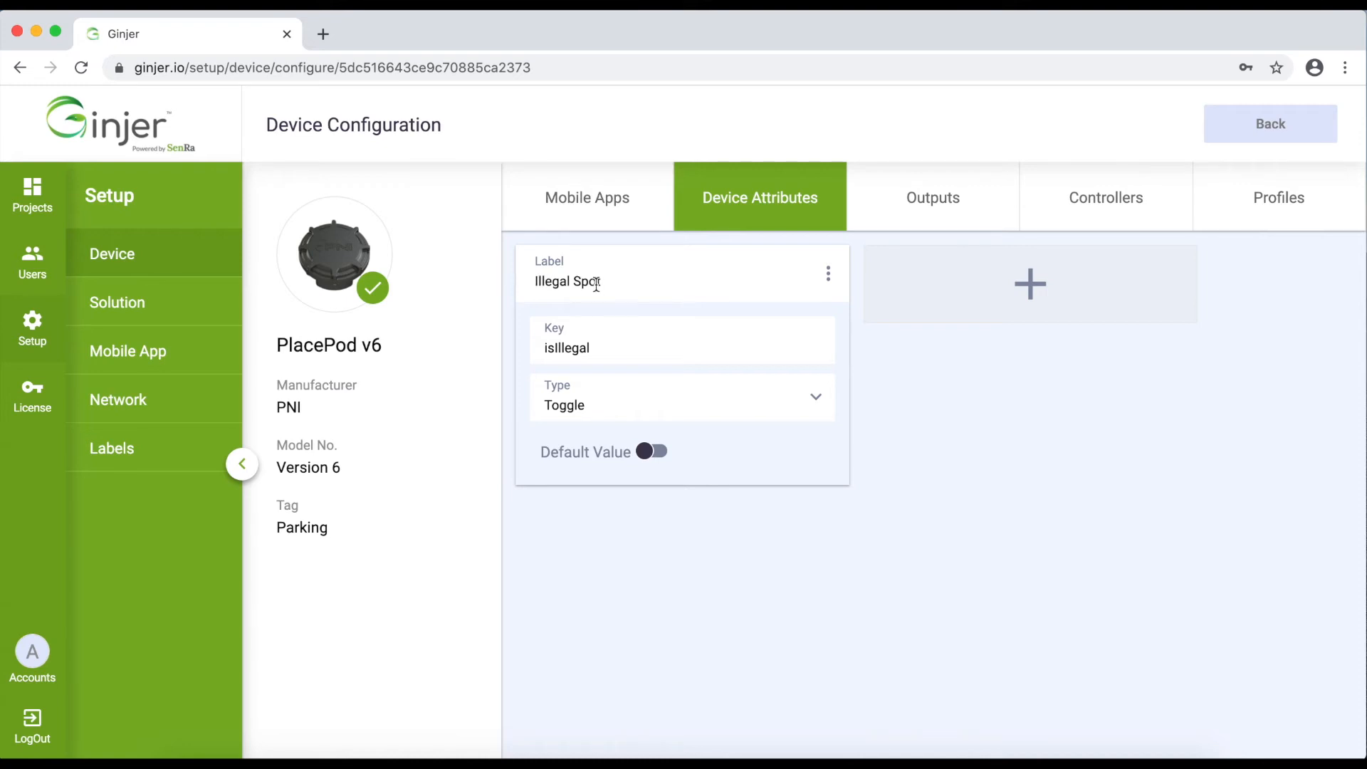
double_click(566, 349)
Inspect the isIllegal attribute's Type choices, then review the Outputs and Controllers sections
left_click(567, 409)
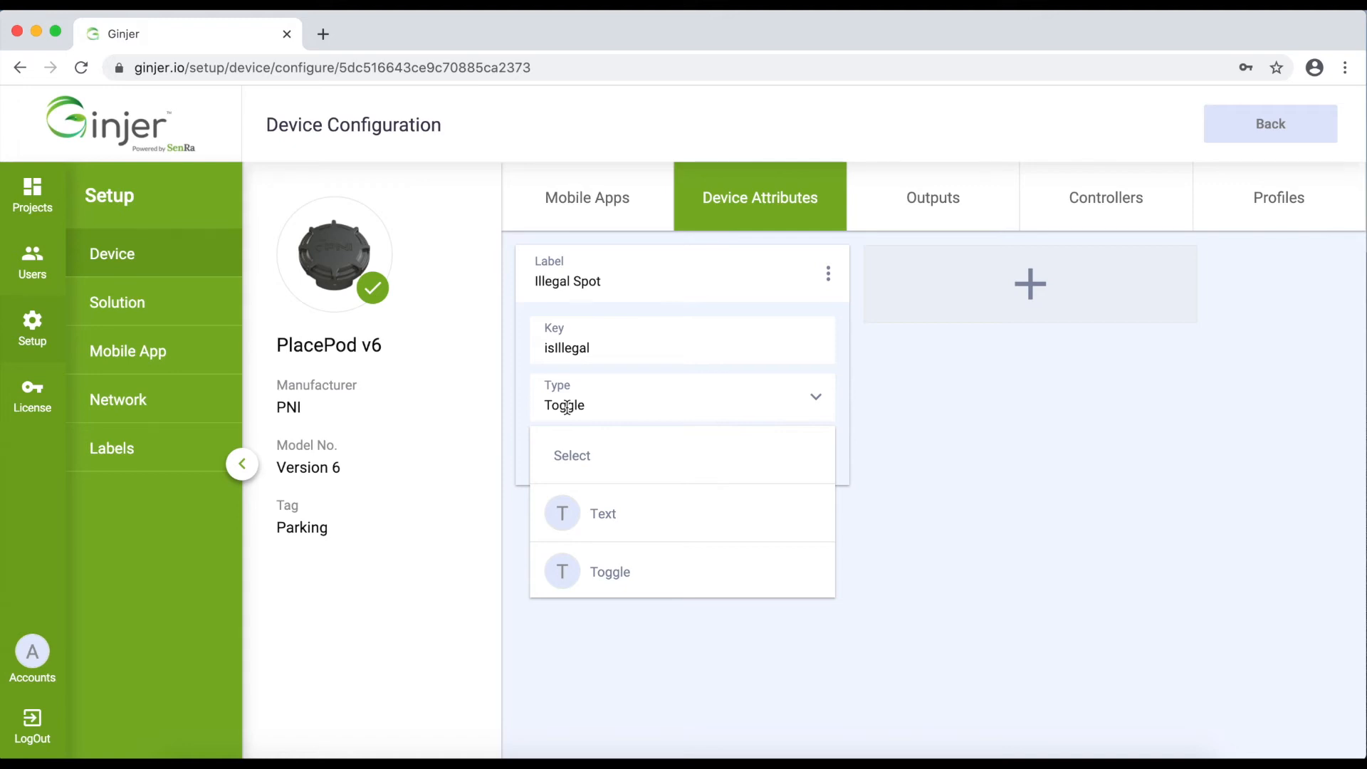
left_click(975, 518)
left_click(811, 400)
left_click(919, 481)
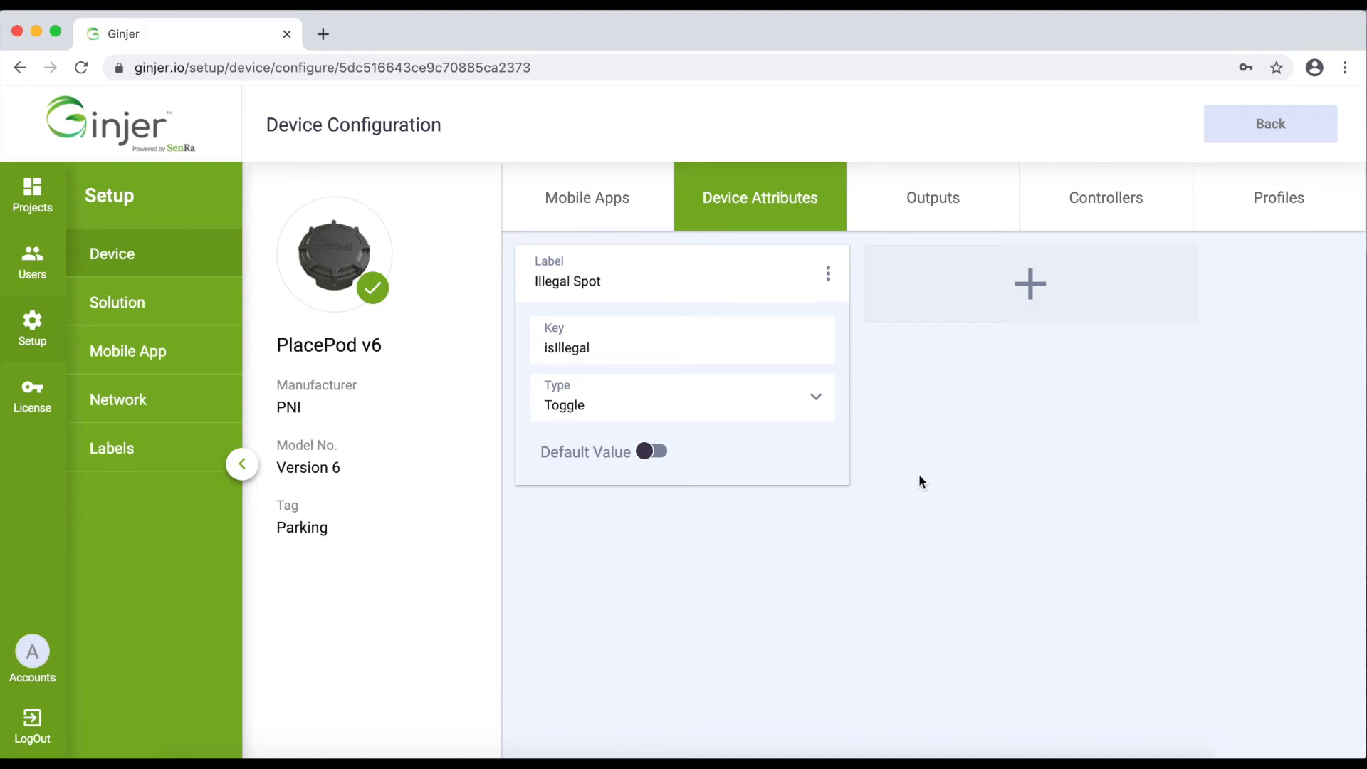
left_click(932, 199)
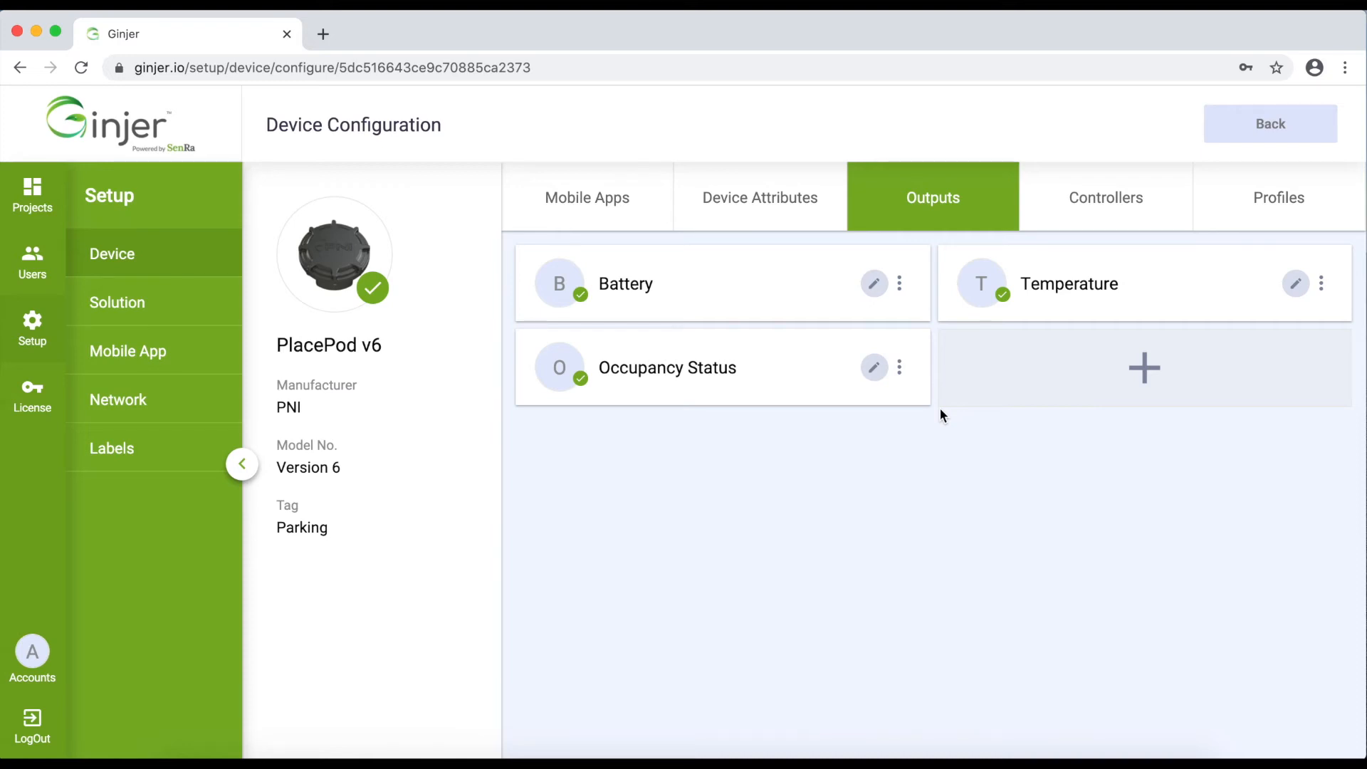
left_click(1090, 195)
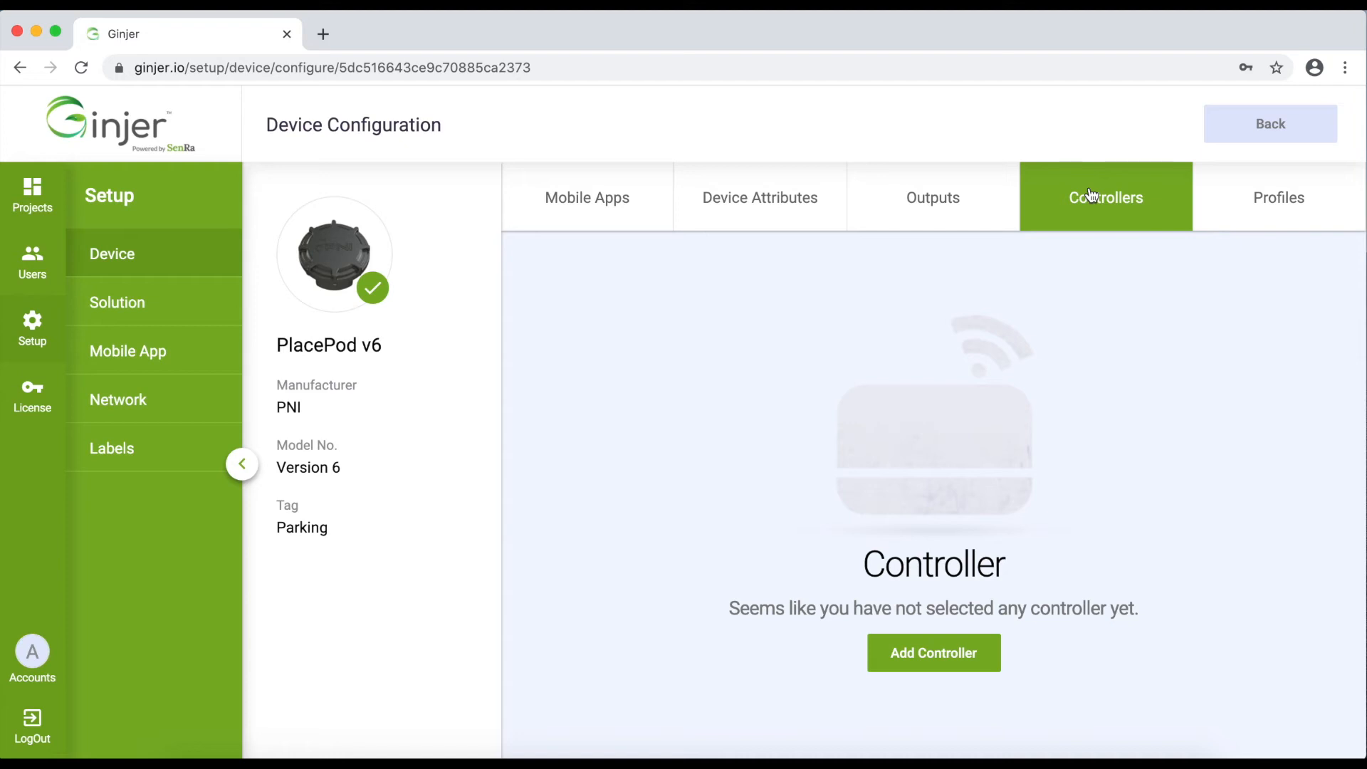
Move on to PlacePod v6's Profiles section
left_click(1273, 216)
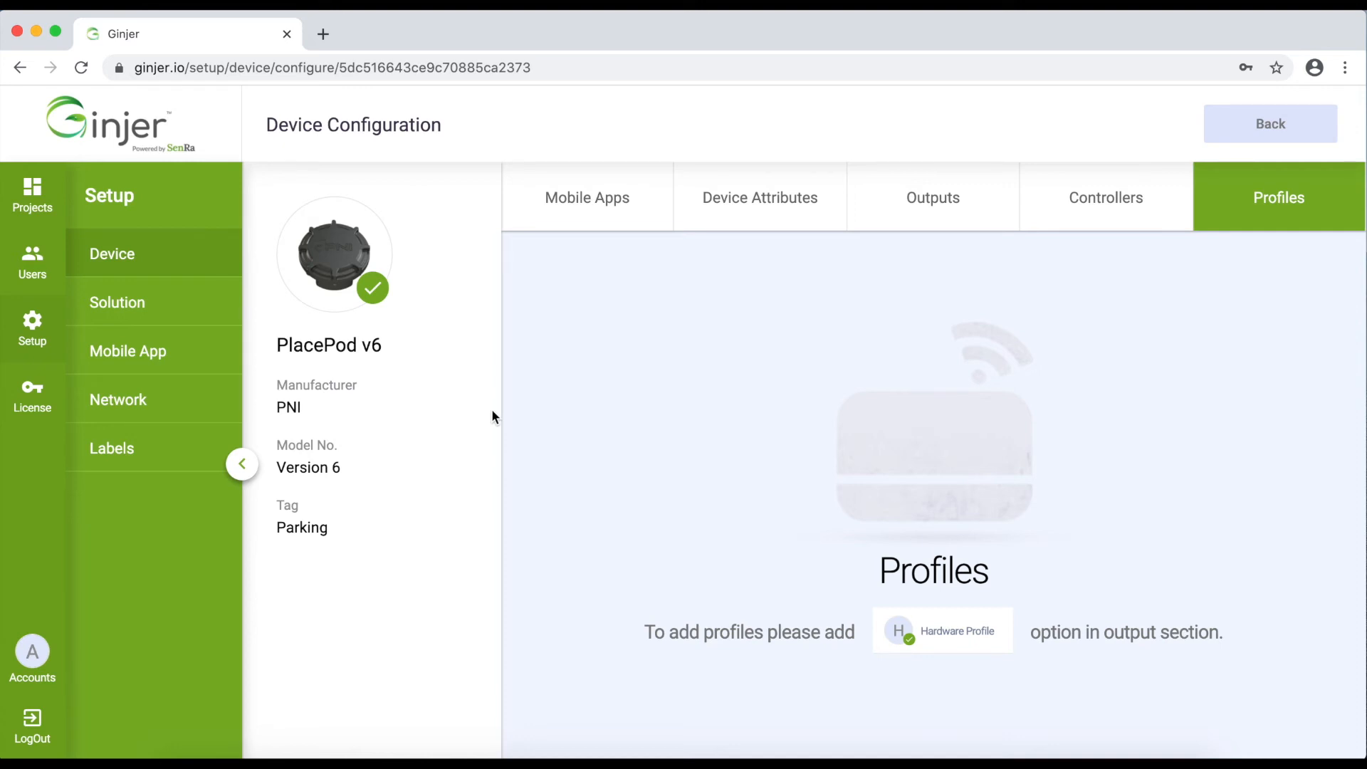
Show PlacePod v6's Mobile Apps section with uPark marked Under Development
left_click(536, 200)
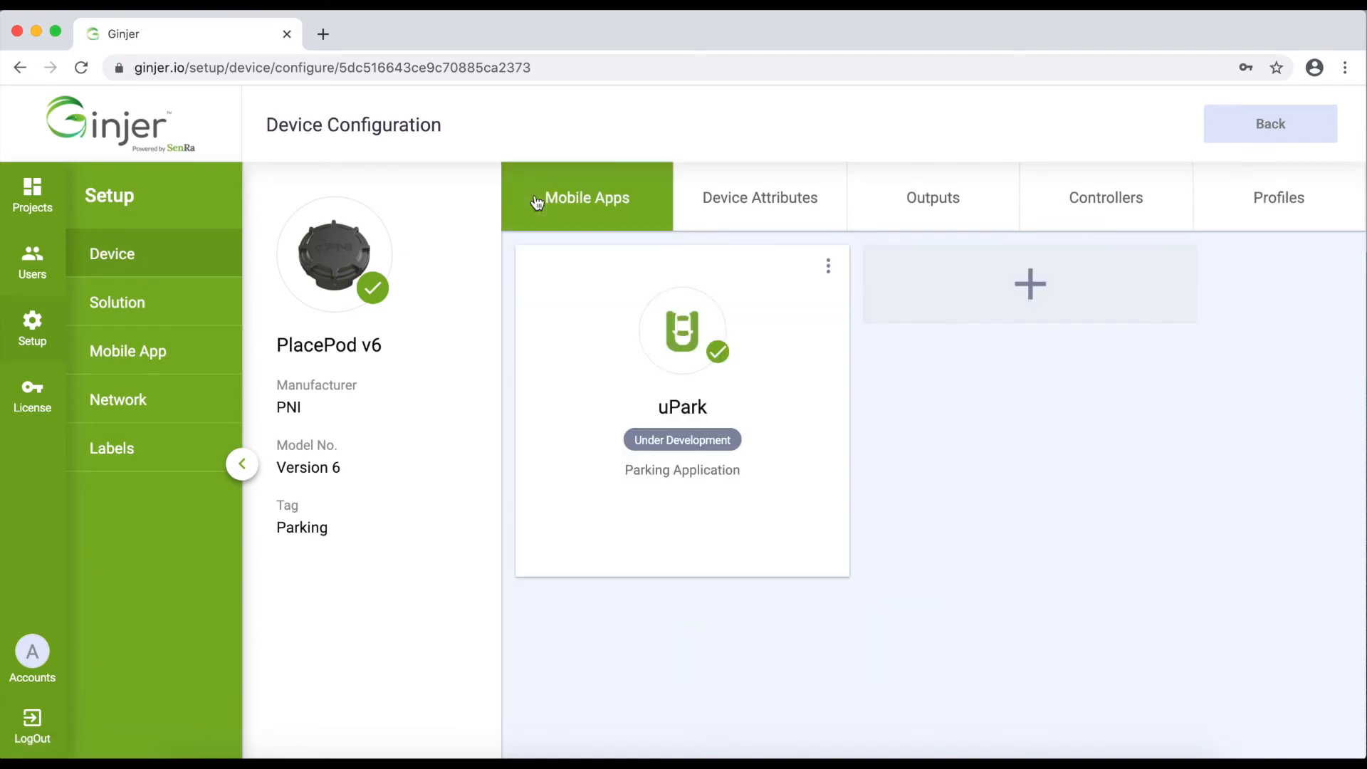
Browse the Device catalogue, then open and scroll through the Solution list
left_click(107, 255)
scroll(724, 600, "down", 4)
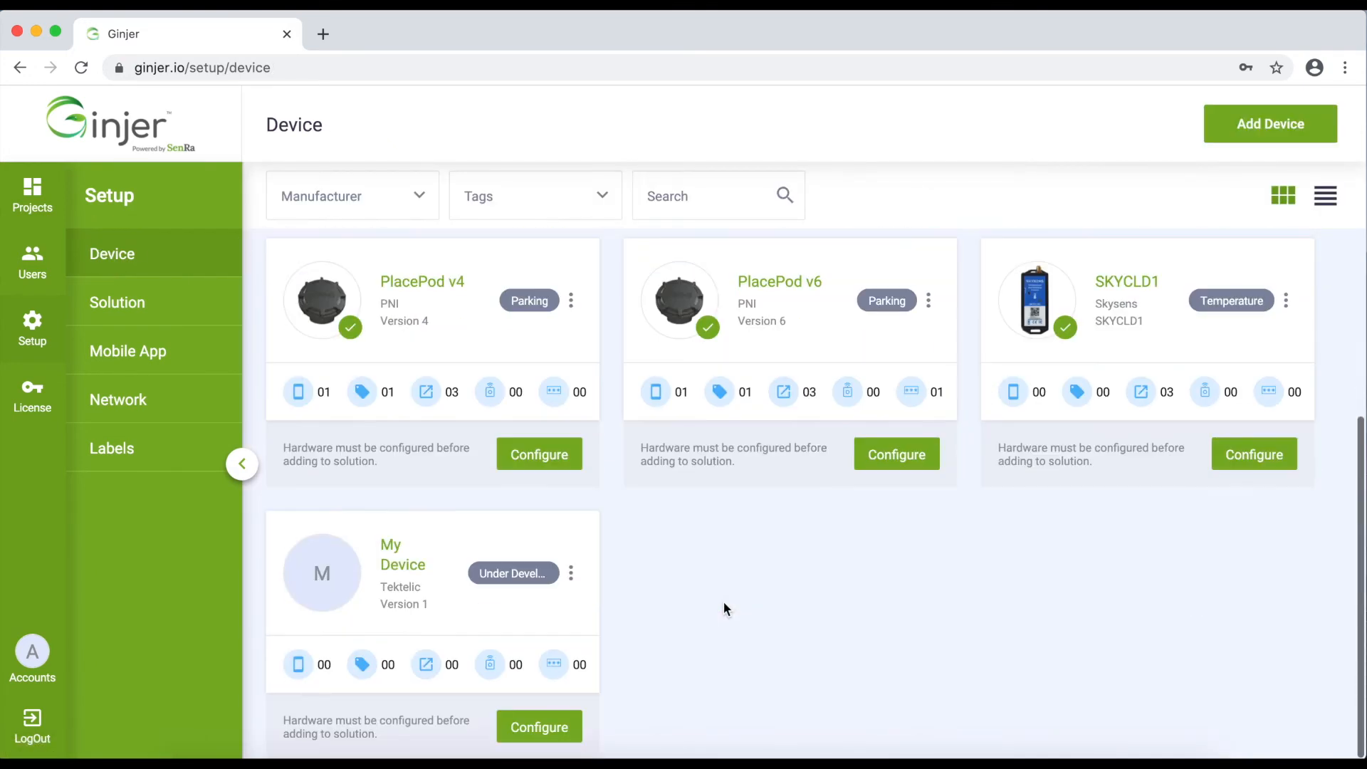
scroll(723, 600, "up", 4)
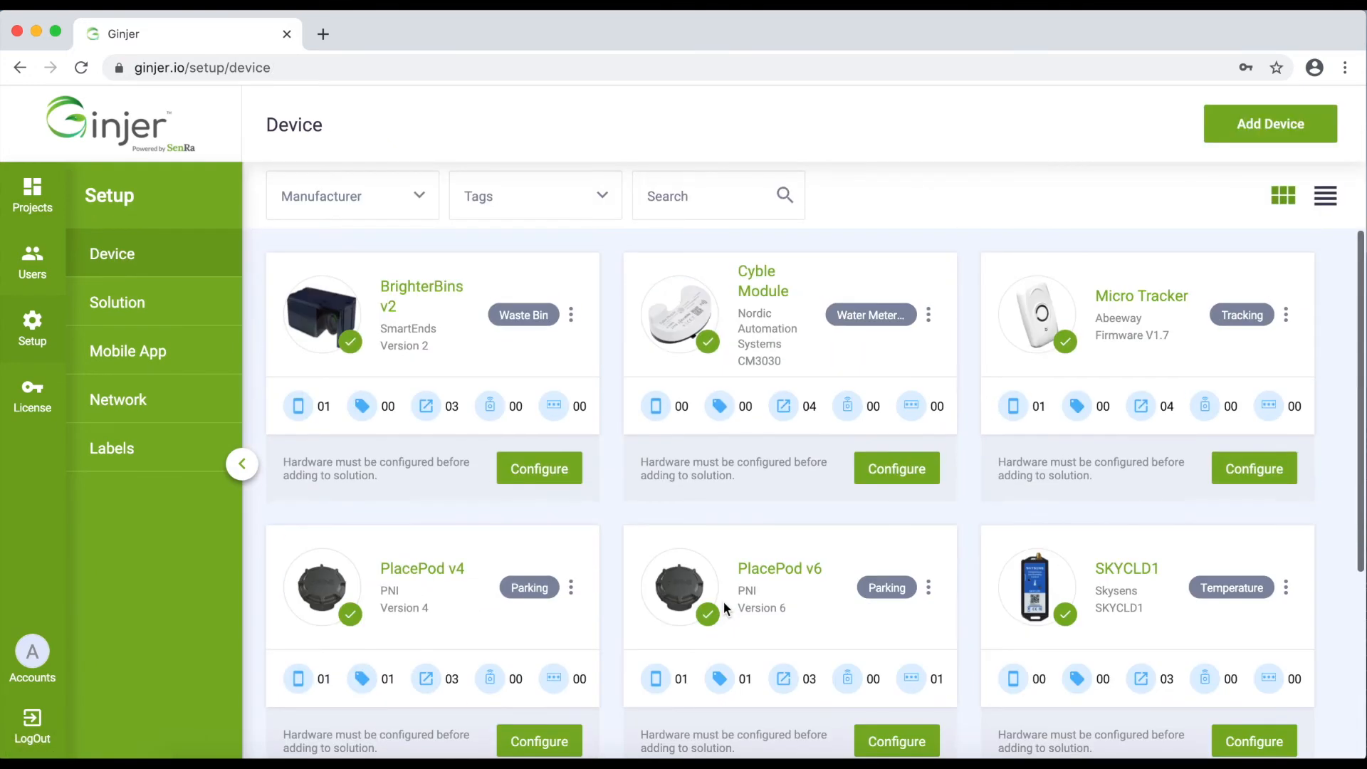
left_click(140, 295)
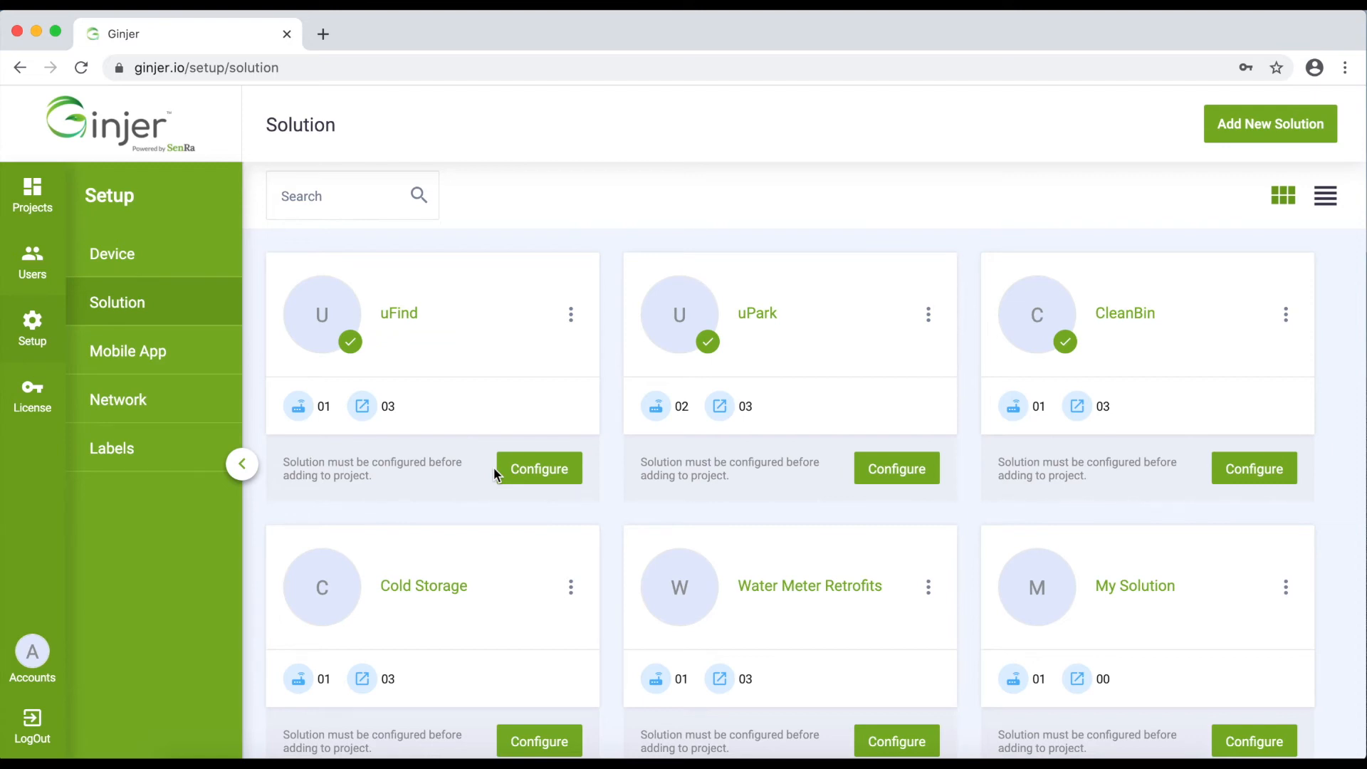
scroll(494, 467, "down", 1)
scroll(493, 467, "up", 1)
Review CleanBin's Fill Level and Battery conditions, opening and closing the 0% icon picker
left_click(1230, 476)
scroll(666, 672, "down", 13)
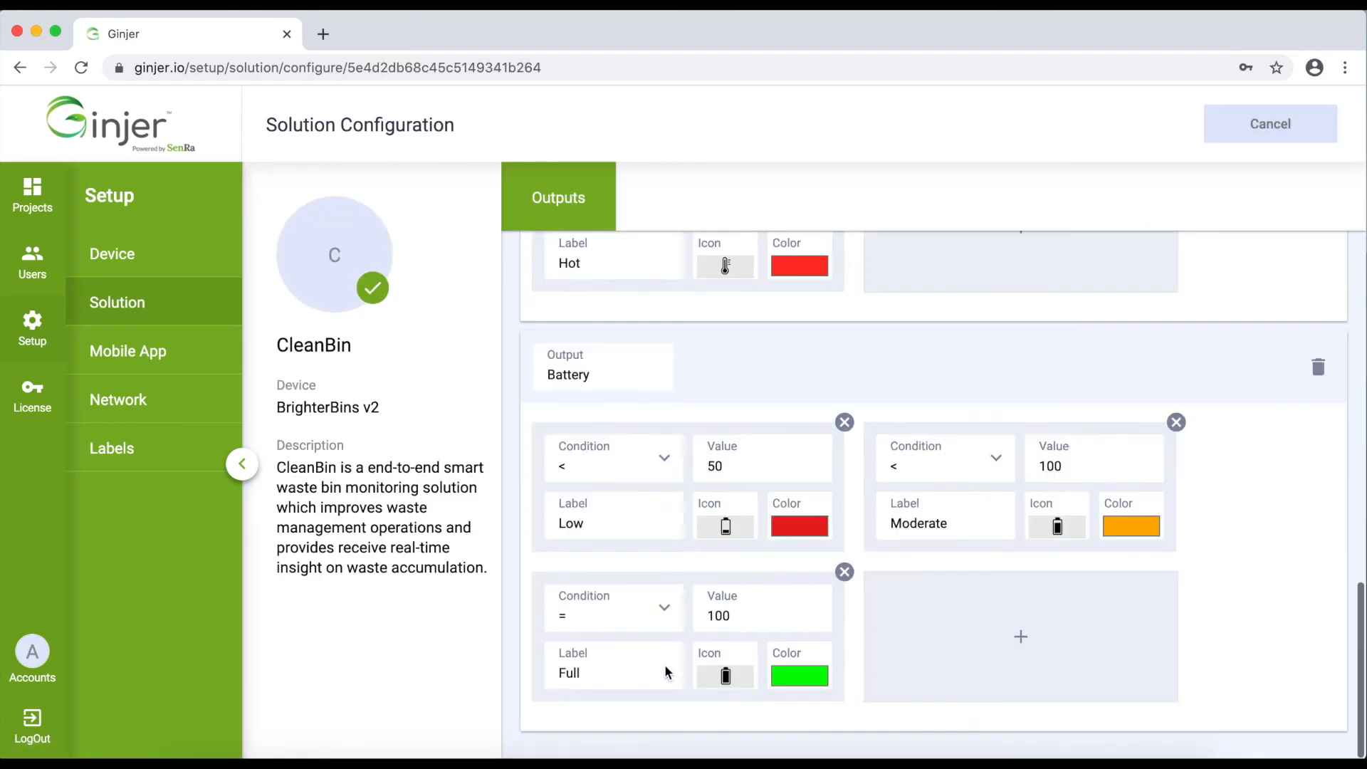
scroll(666, 673, "up", 10)
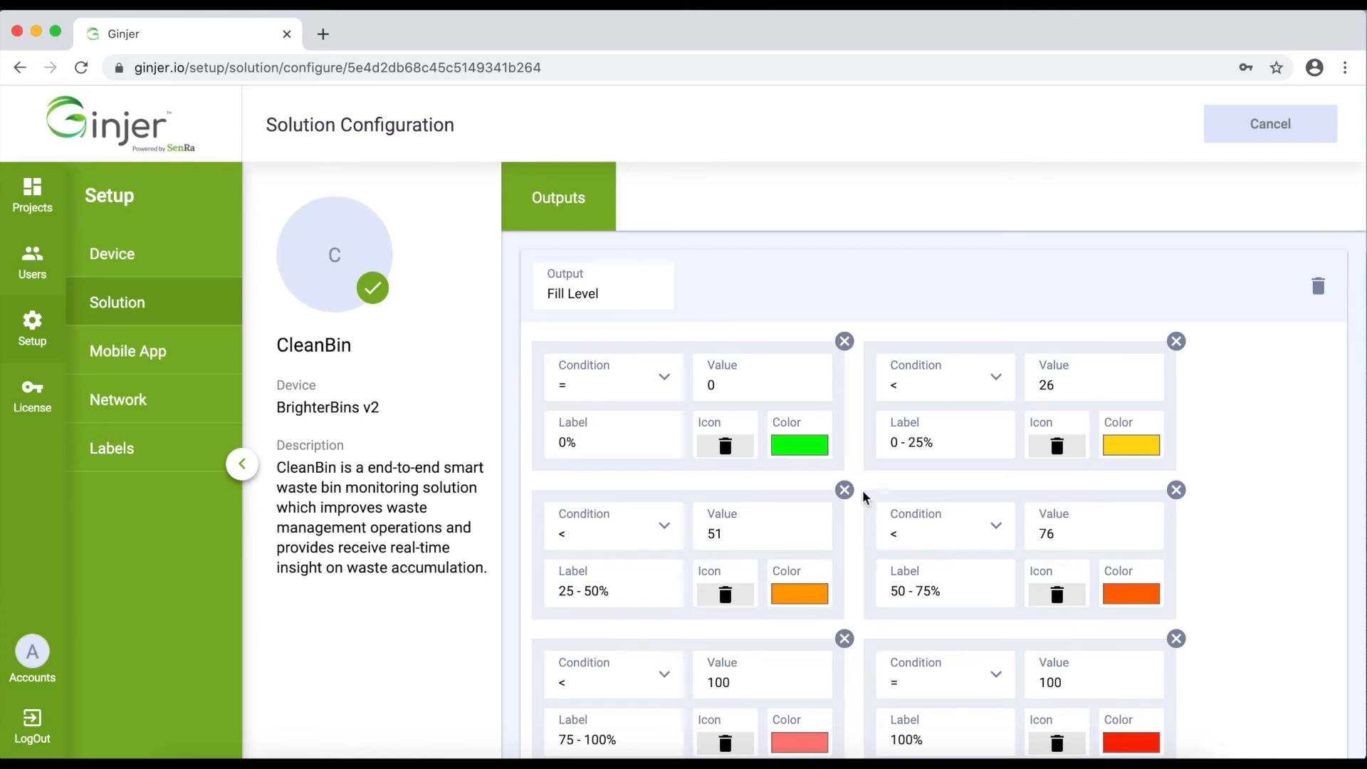
left_click(730, 445)
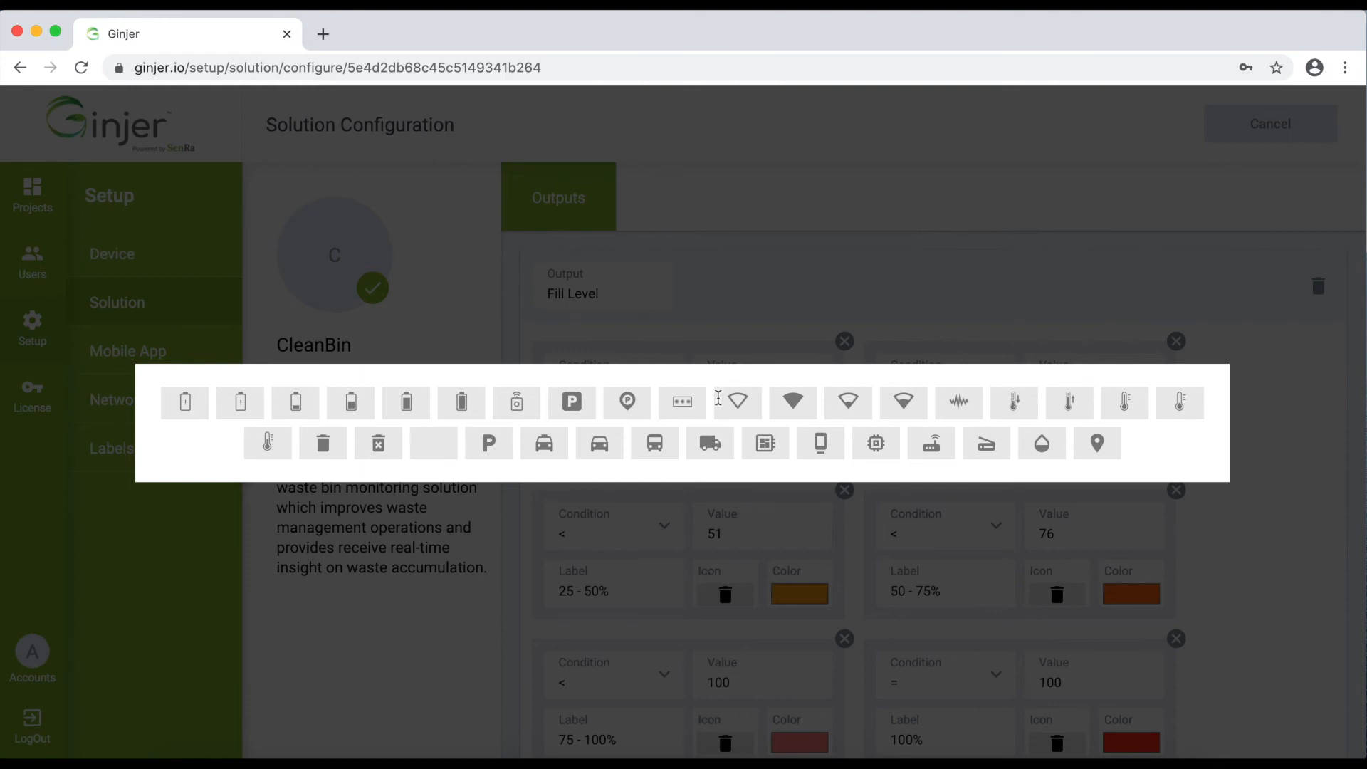
left_click(1312, 543)
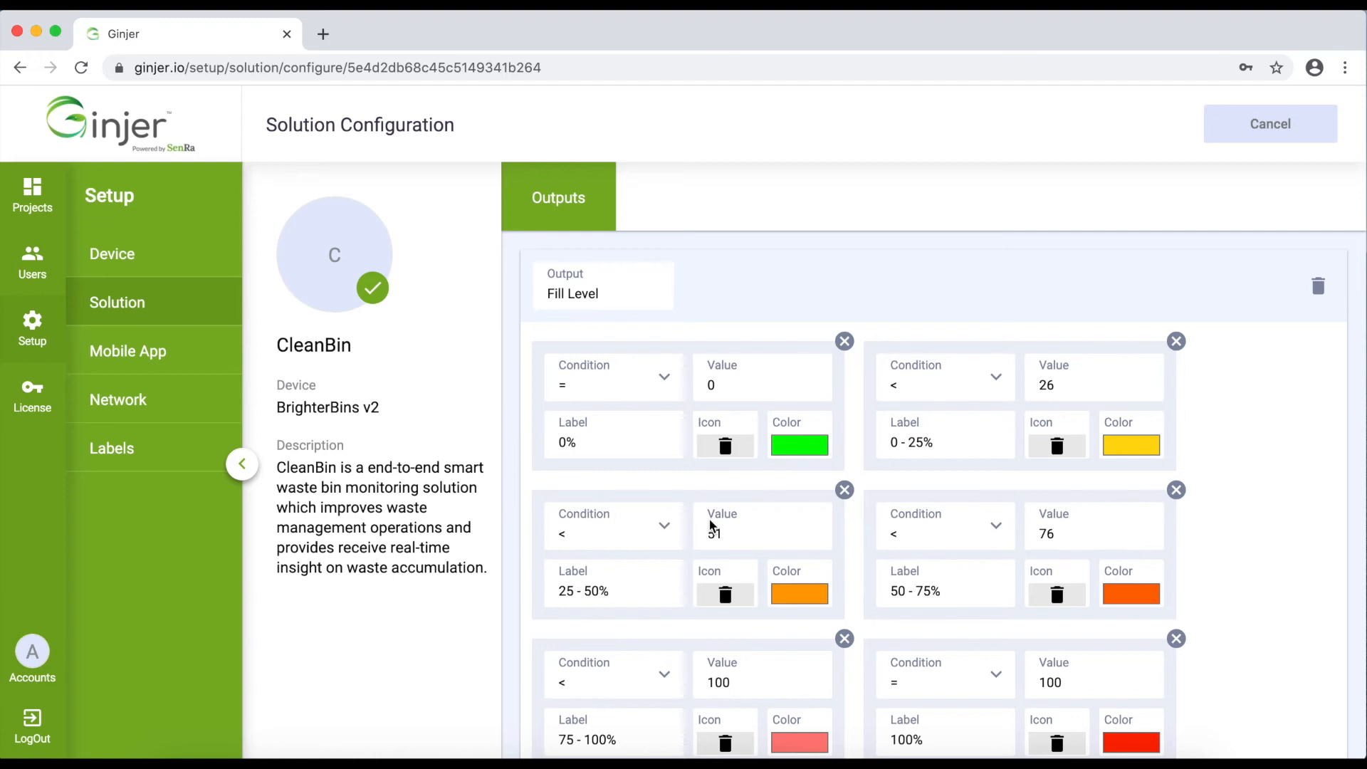
scroll(710, 525, "down", 15)
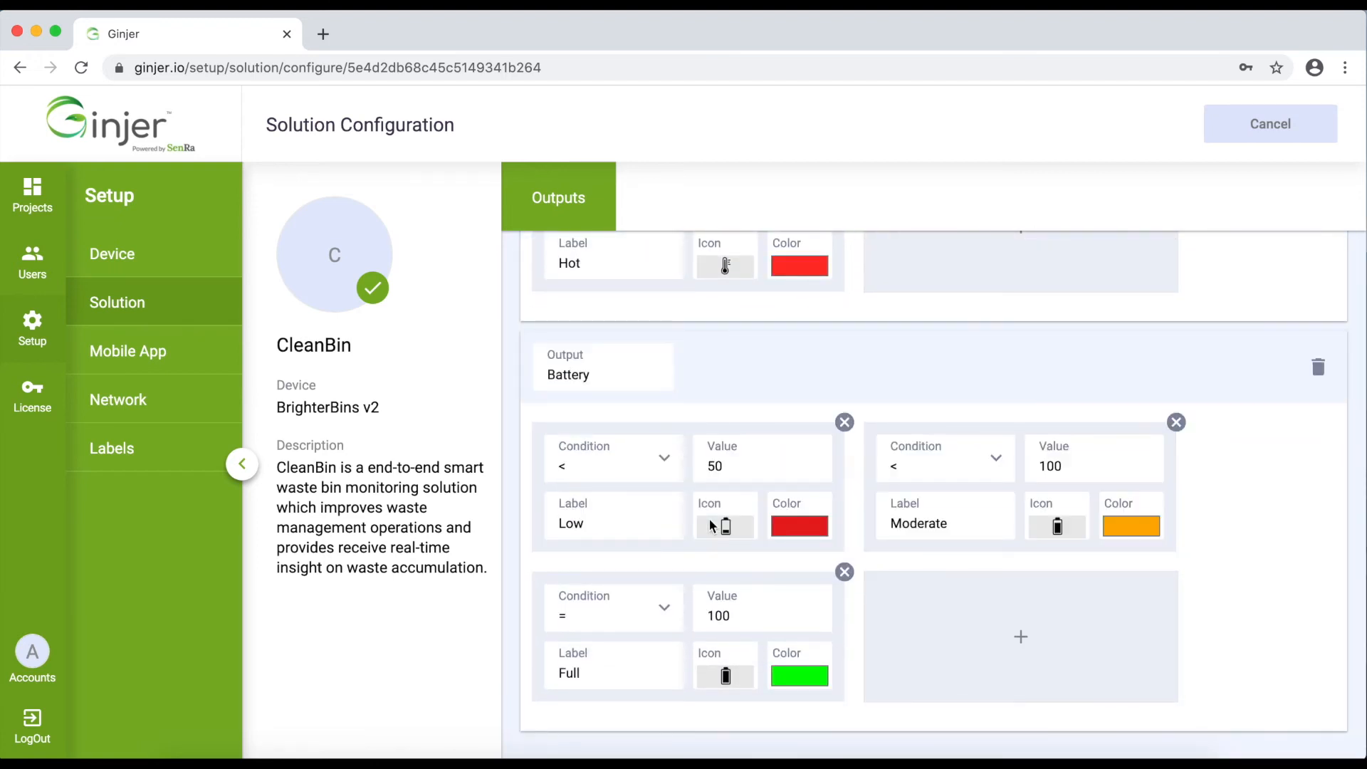
scroll(709, 525, "up", 15)
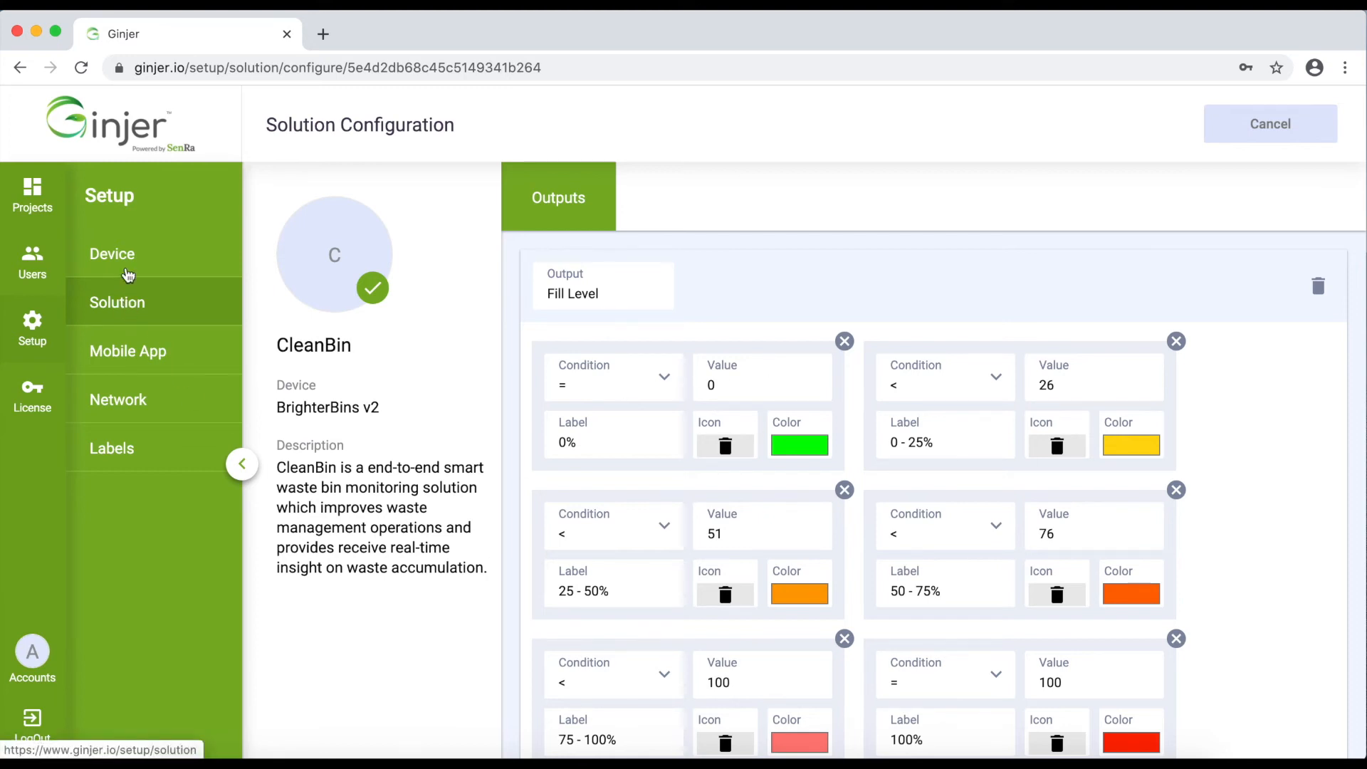
Go back via the Device catalogue to the Solution list and scroll down
left_click(128, 256)
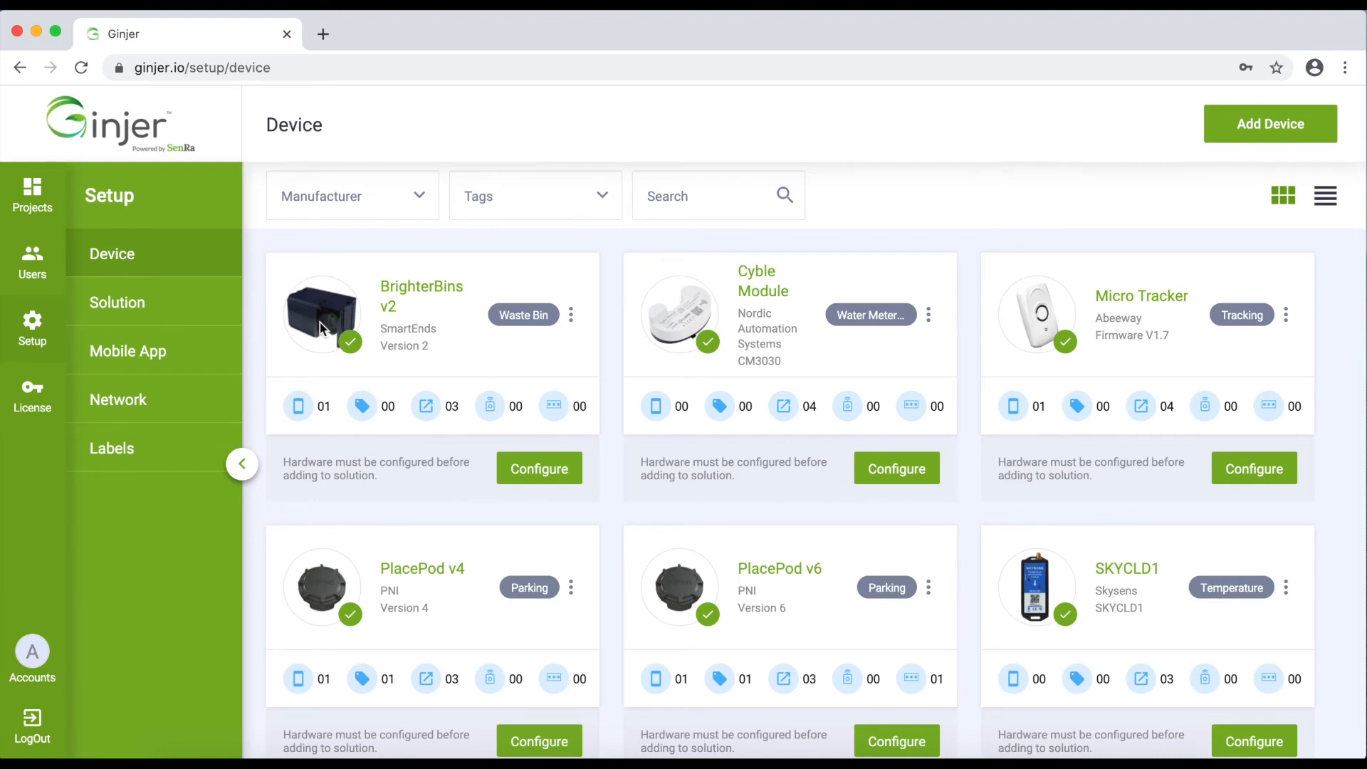
left_click(148, 311)
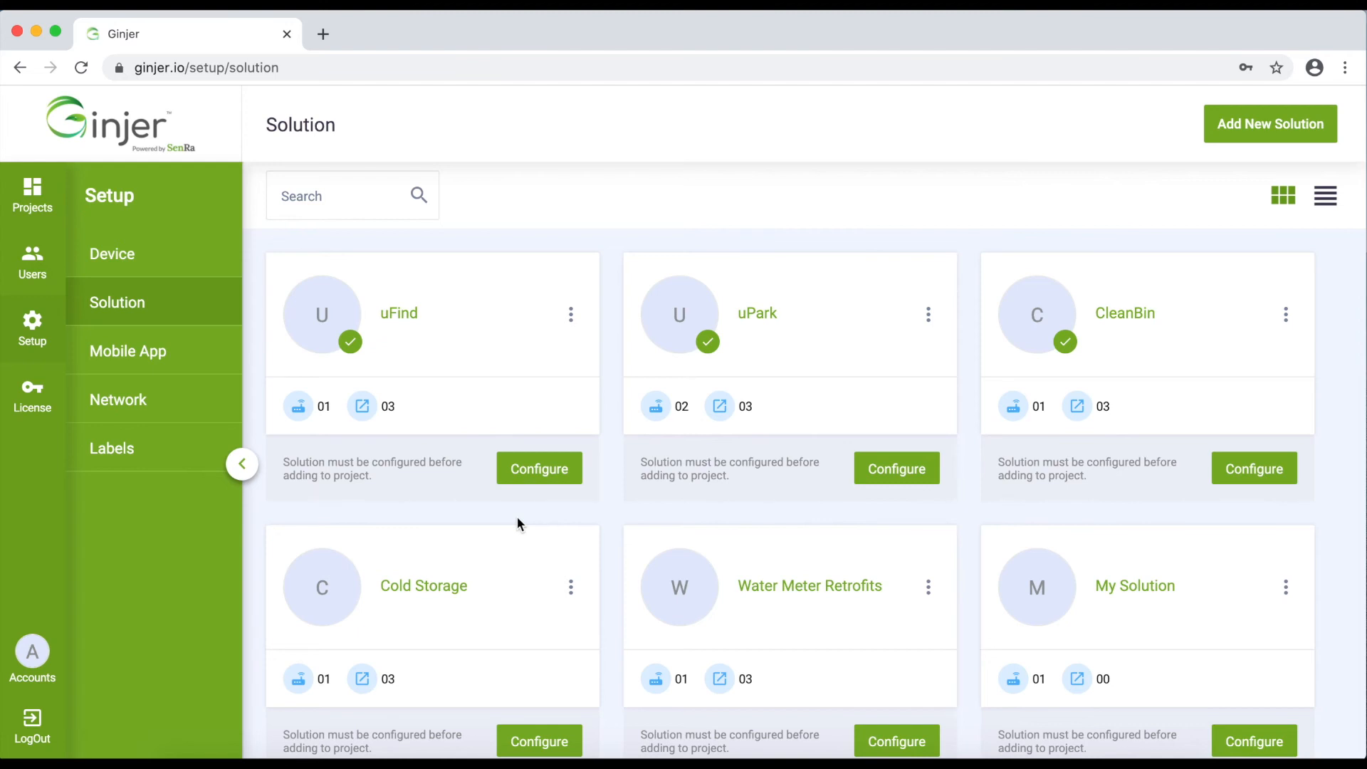
scroll(517, 523, "down", 1)
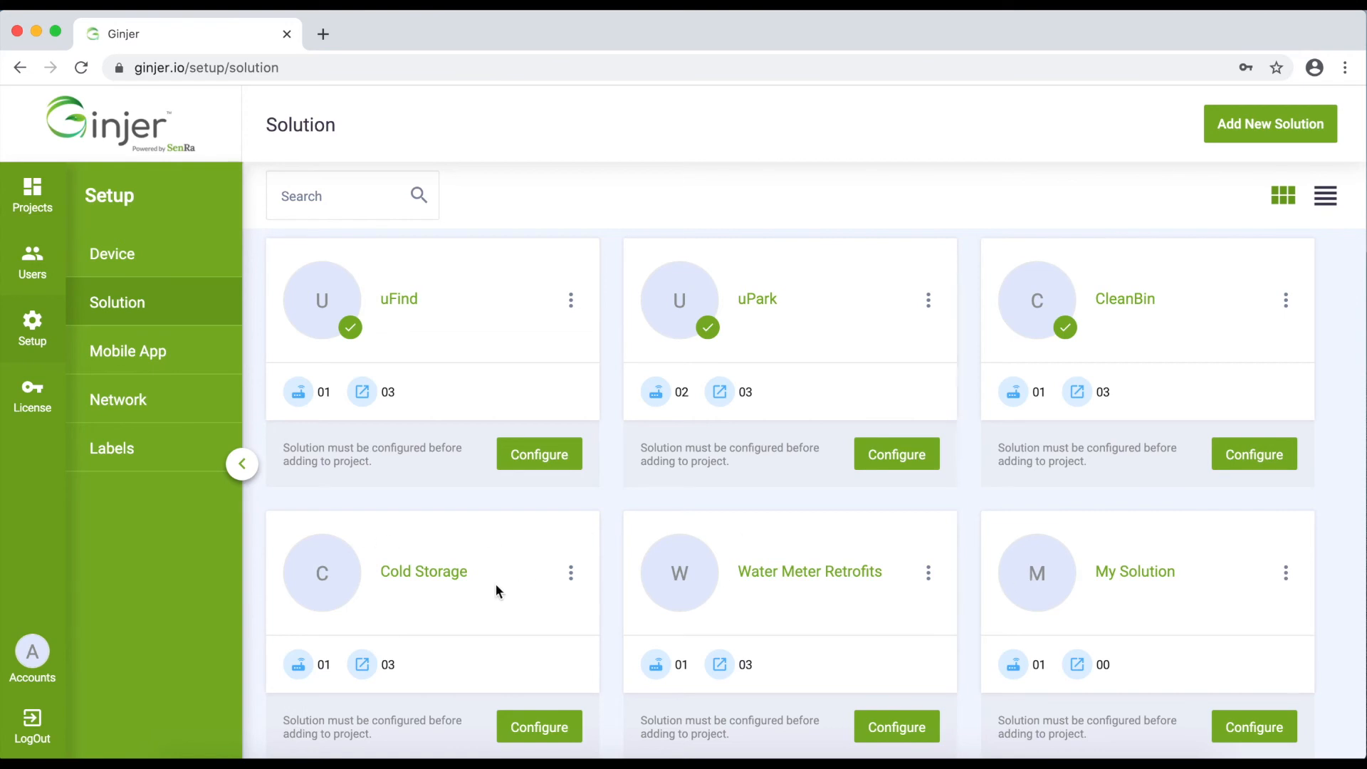
Open Cold Storage's configuration, review its outputs and device ID SKYCLD1, then cancel
left_click(536, 725)
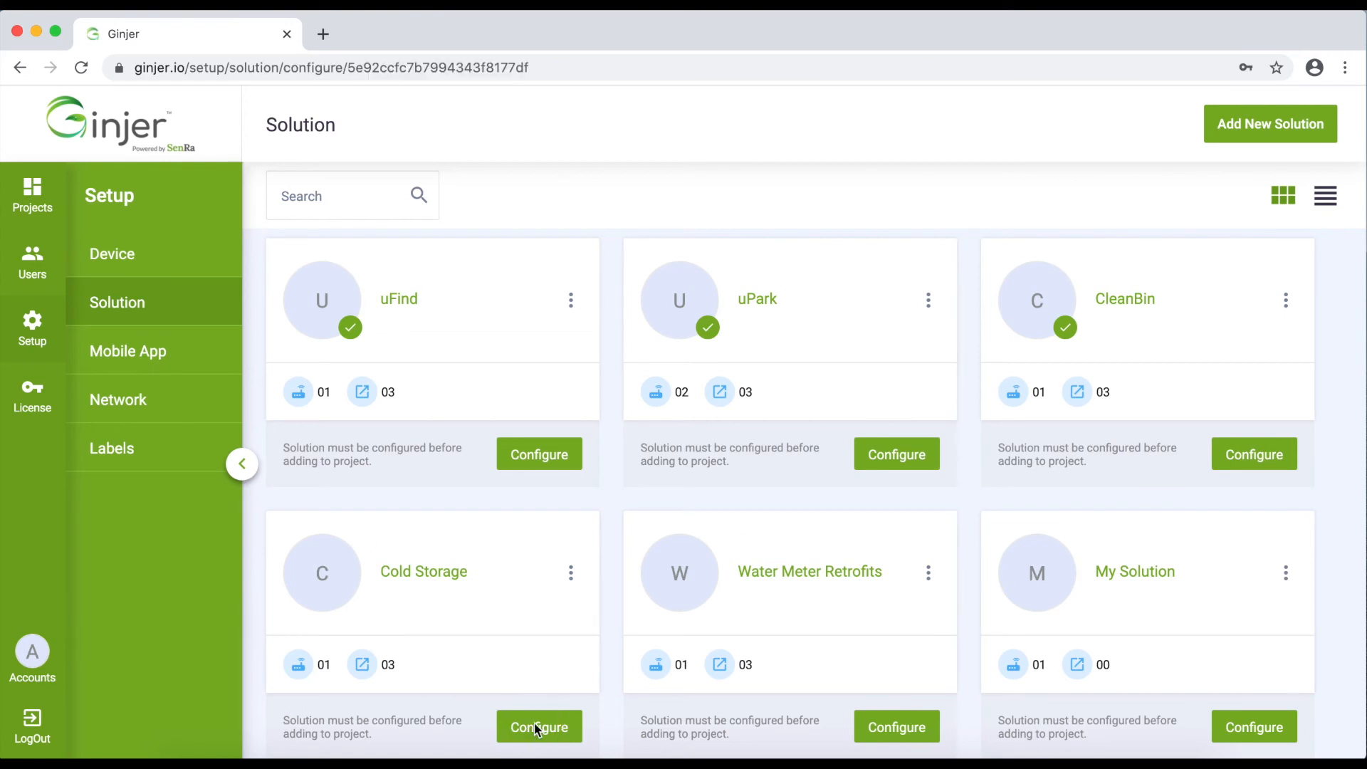
scroll(754, 534, "down", 10)
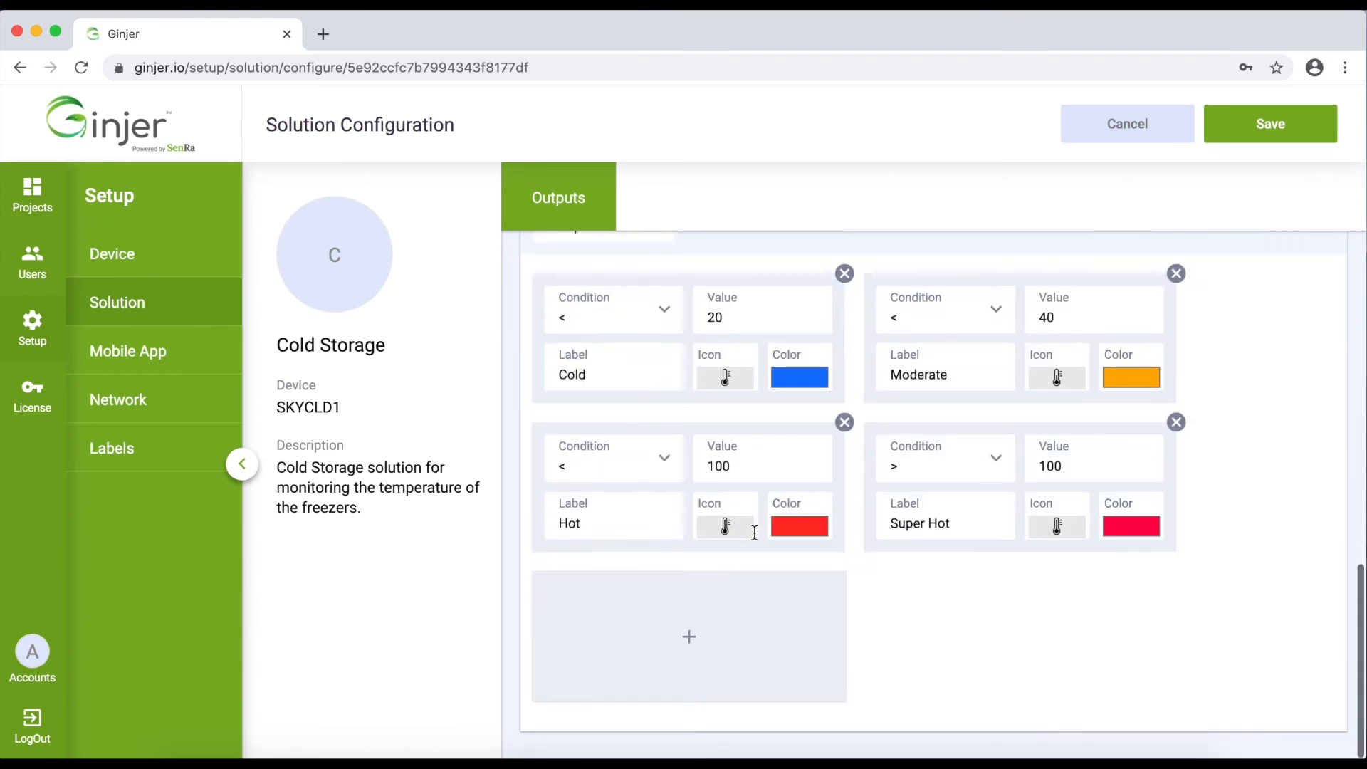
scroll(755, 533, "up", 10)
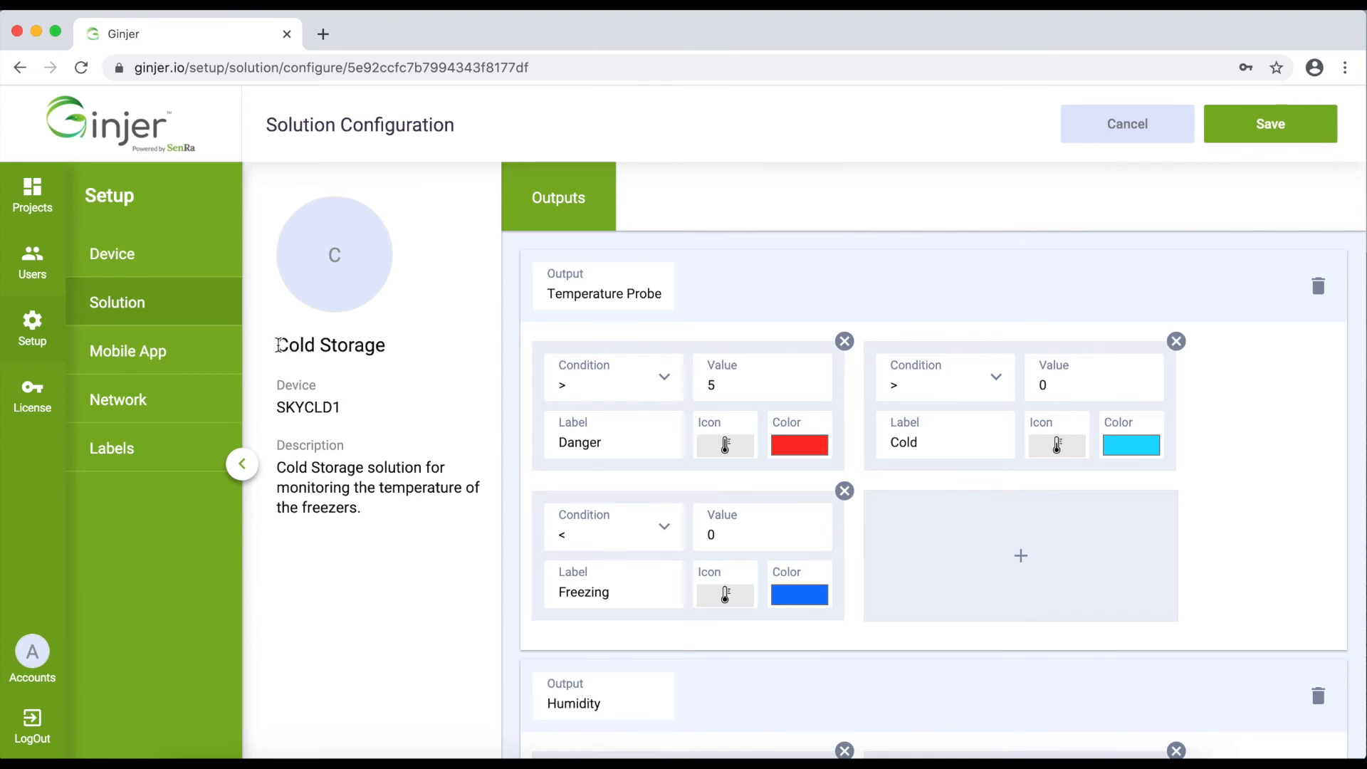
left_click_drag(276, 405, 348, 415)
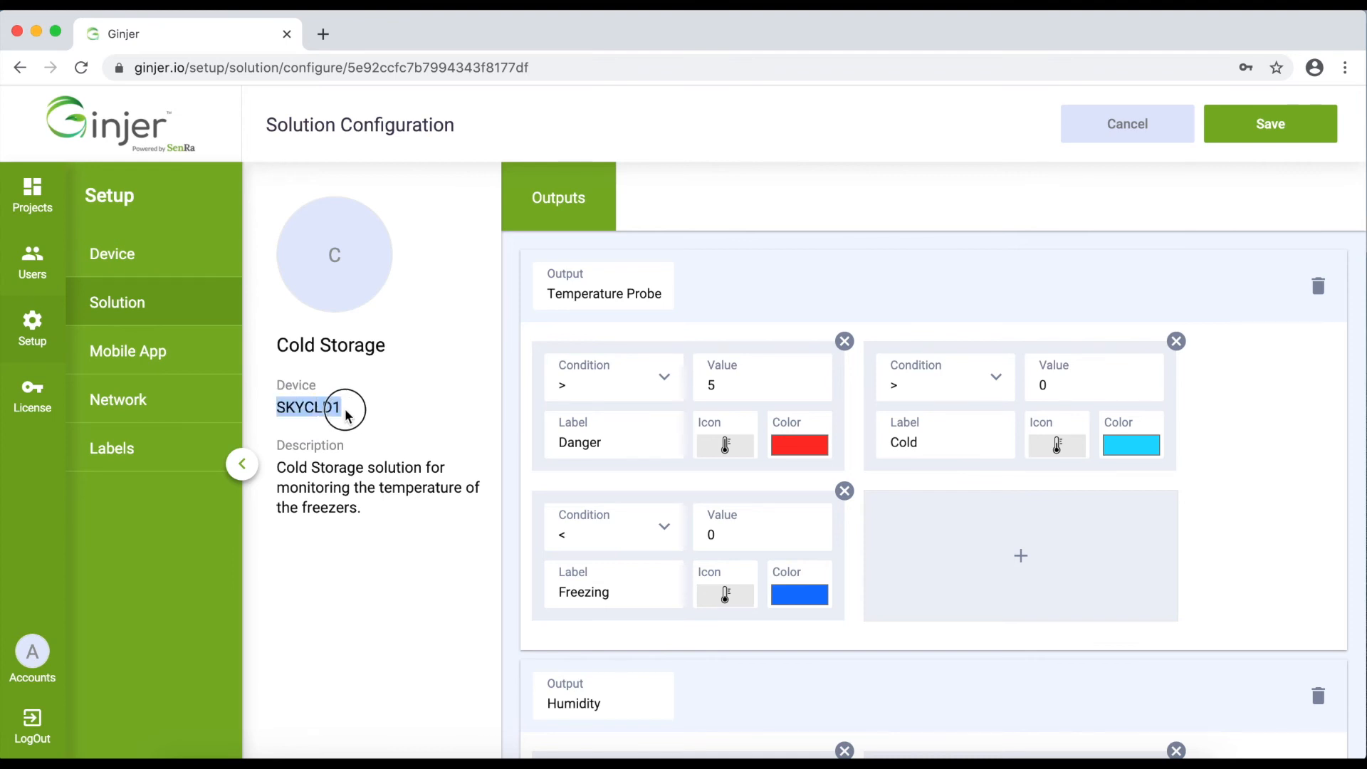
left_click(317, 407)
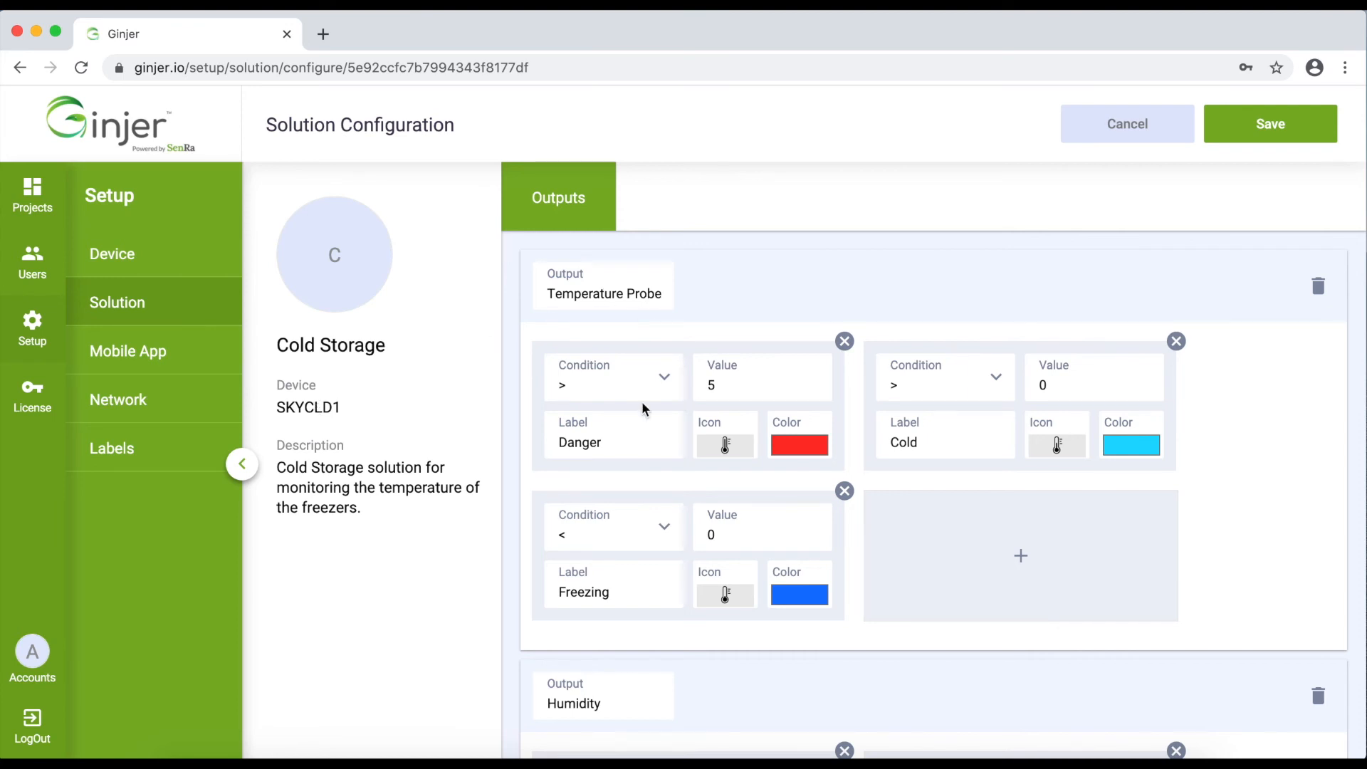
scroll(695, 534, "down", 6)
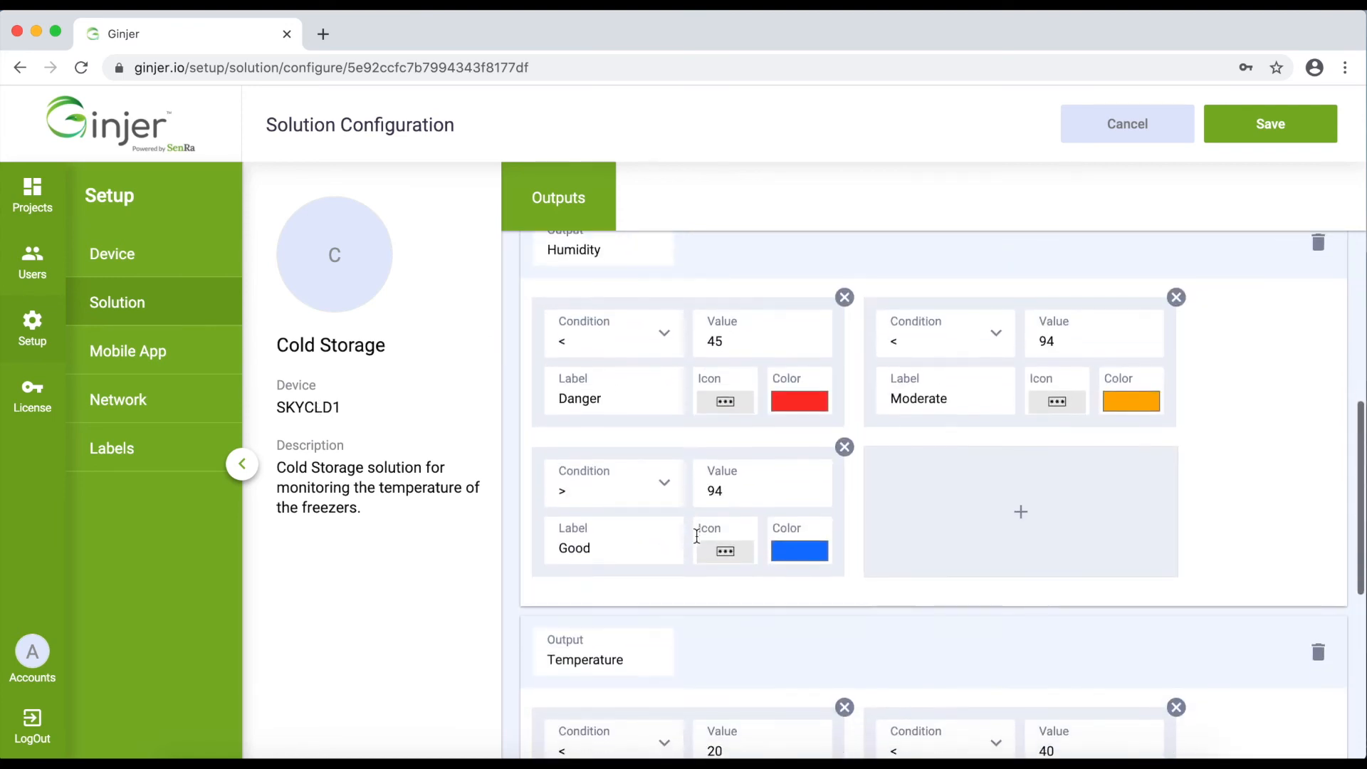
scroll(695, 534, "up", 6)
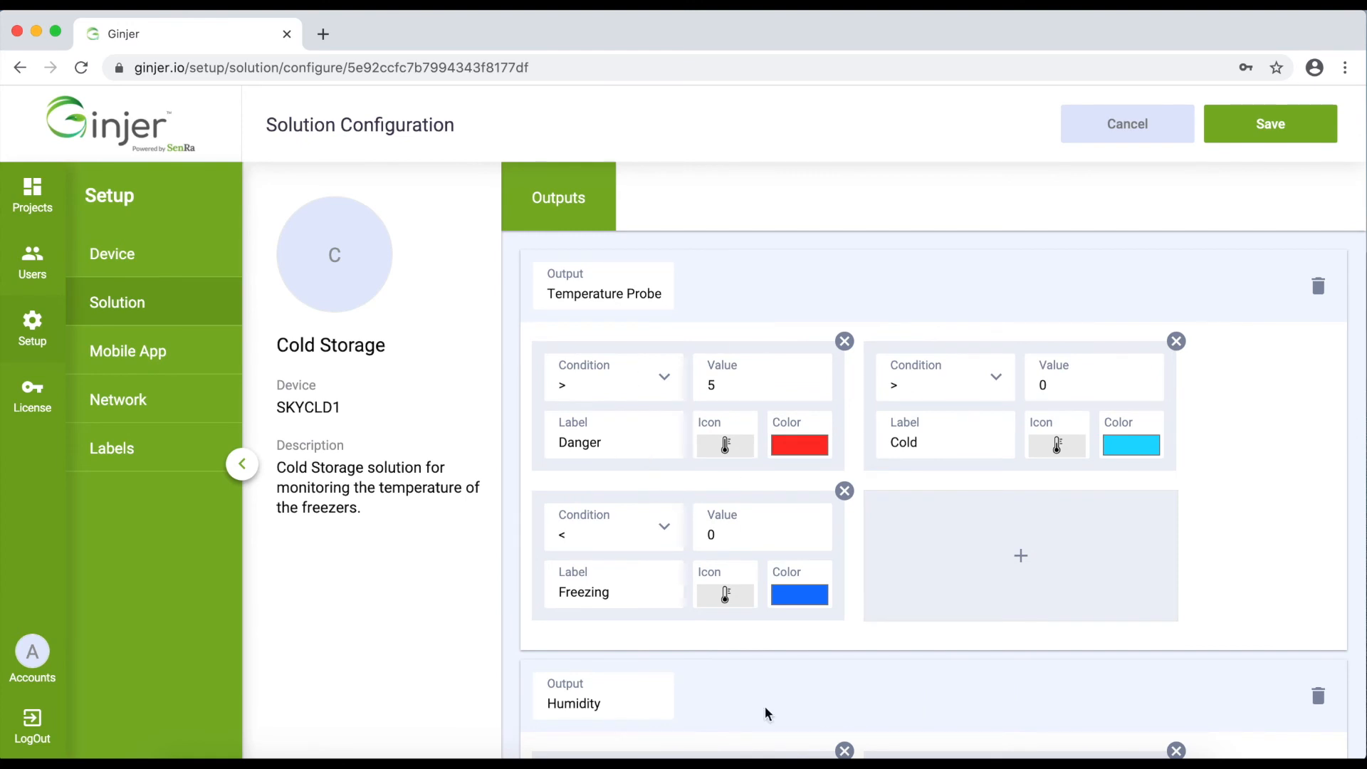
scroll(765, 706, "down", 10)
scroll(764, 707, "up", 10)
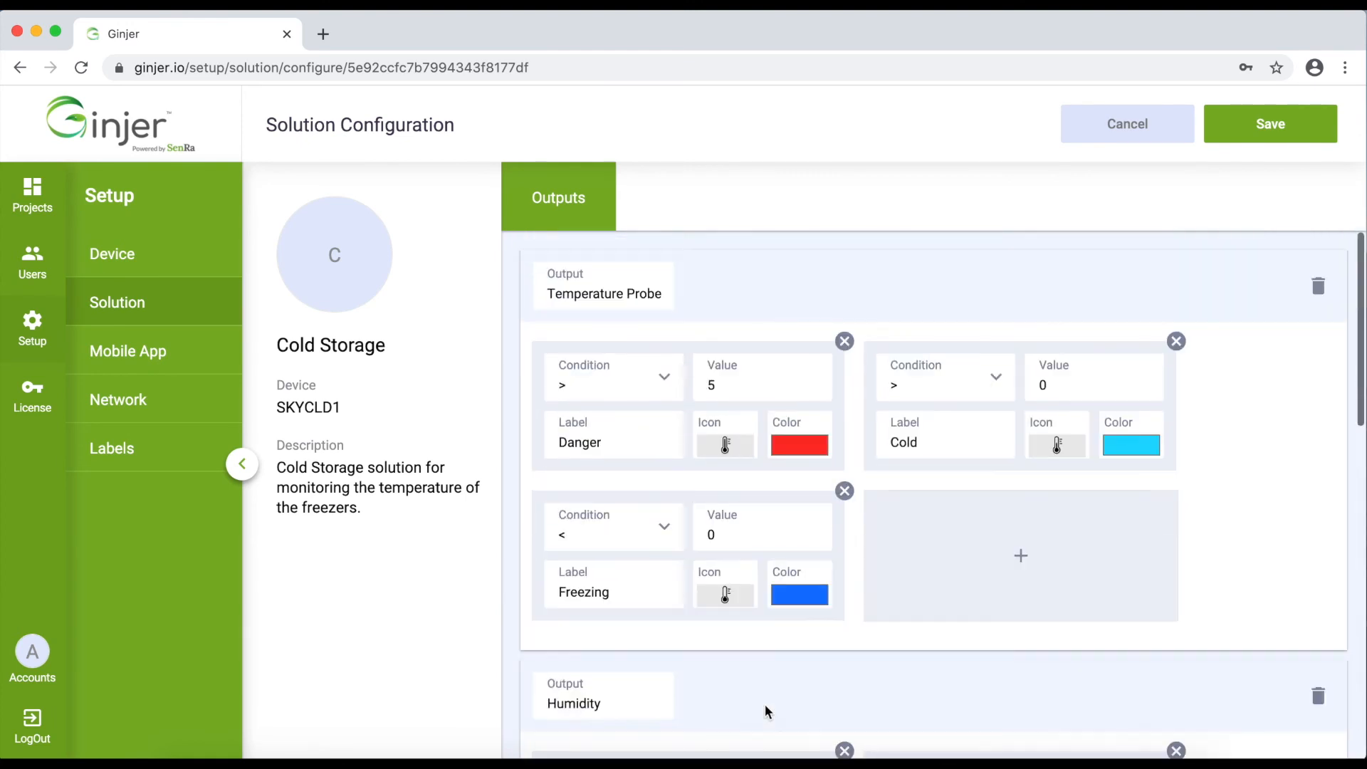
left_click(1103, 152)
scroll(638, 571, "down", 1)
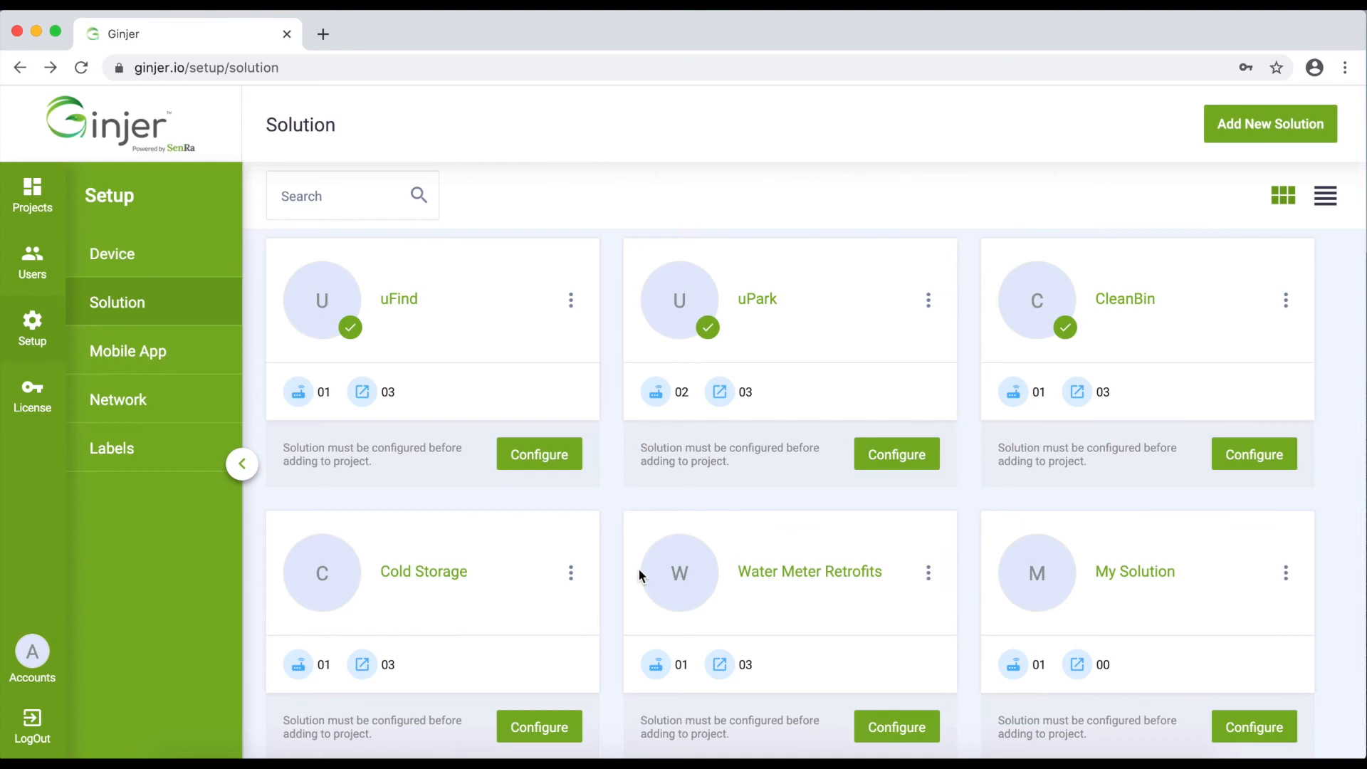
On the Mobile App page, browse the Add Mobile App form's Outputs list, then close it without adding an app
left_click(137, 352)
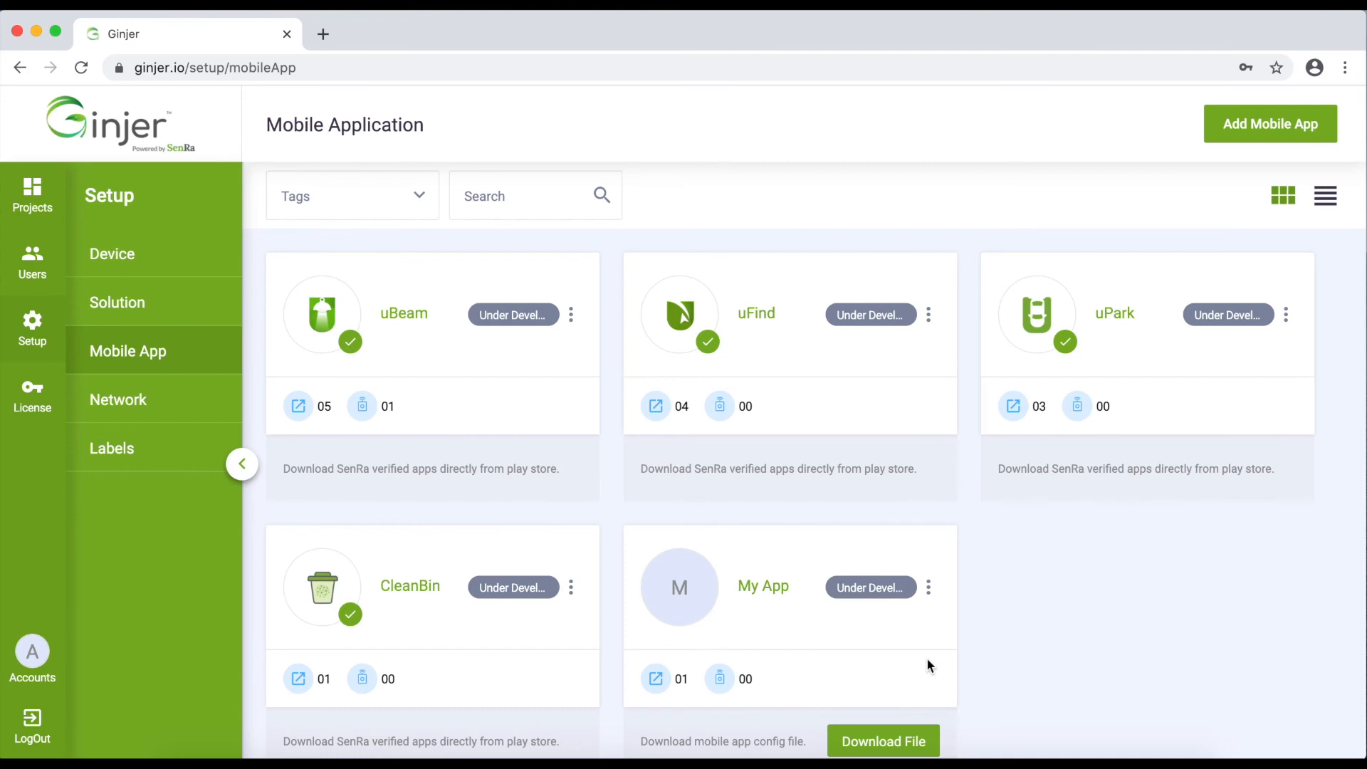
left_click(1274, 108)
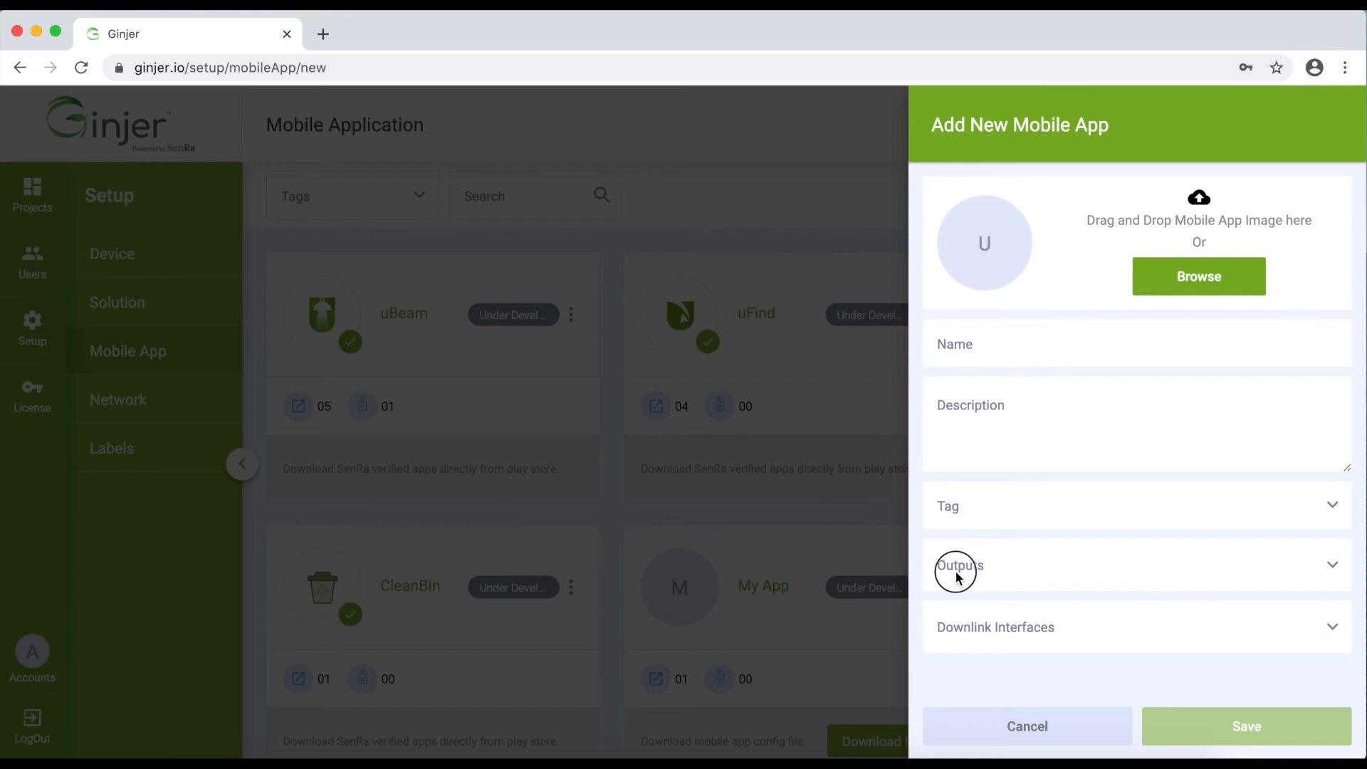
left_click(957, 577)
scroll(1017, 689, "down", 3)
scroll(1017, 685, "up", 3)
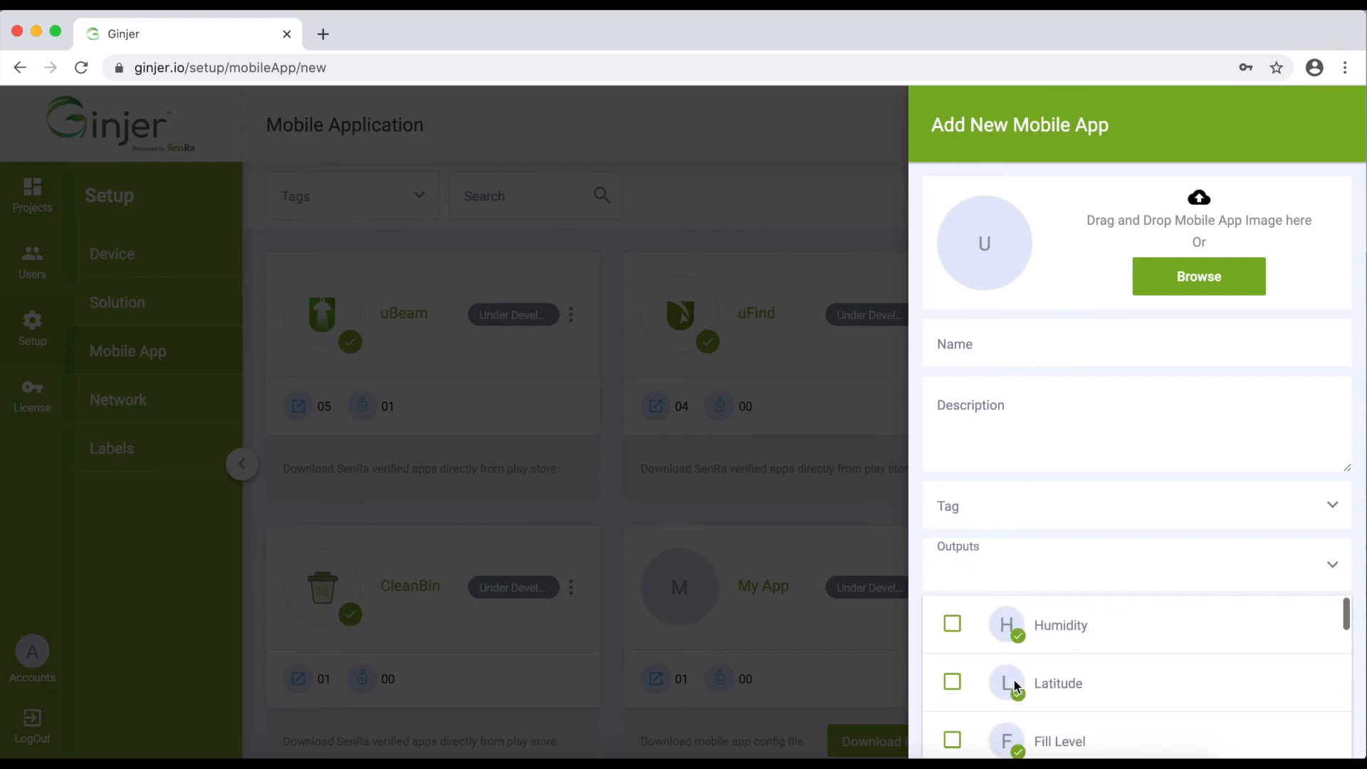
scroll(1032, 696, "down", 5)
scroll(1039, 701, "up", 5)
left_click(825, 501)
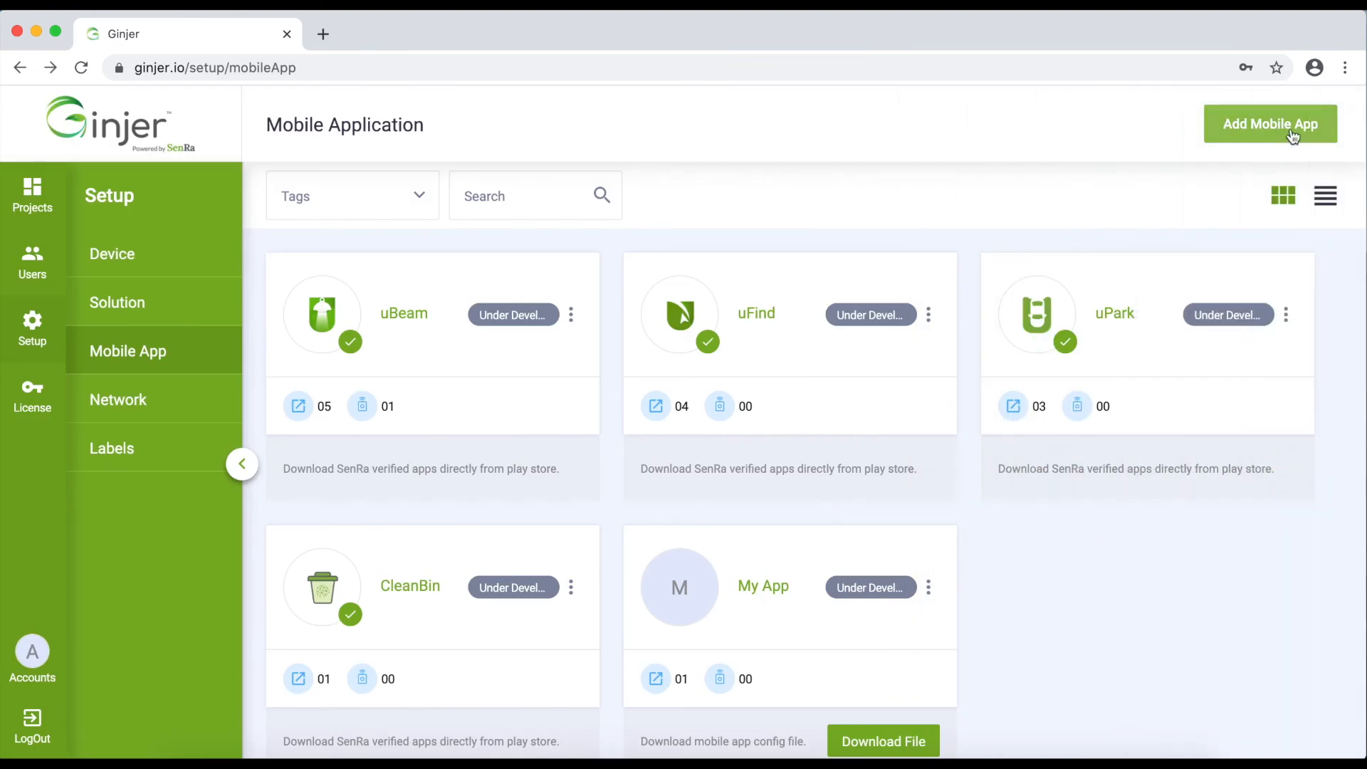
left_click(1294, 135)
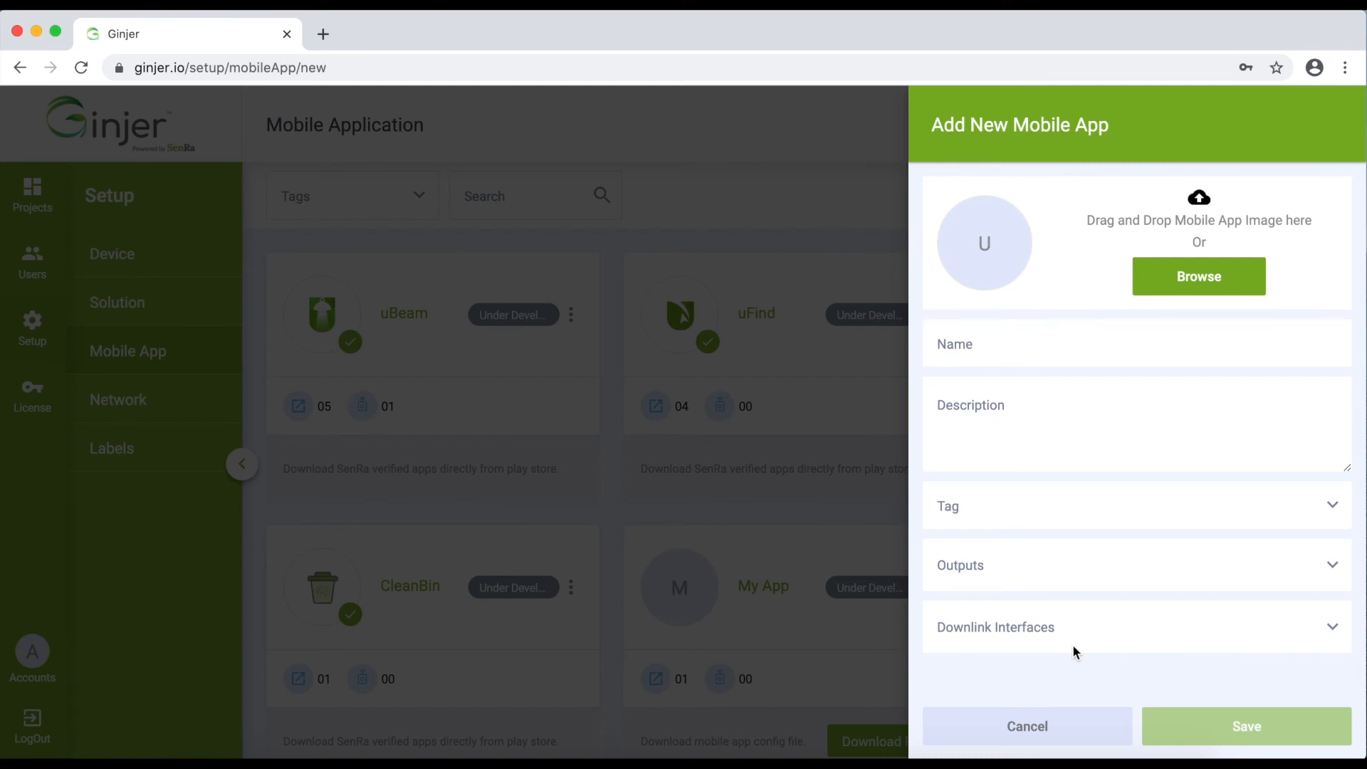
left_click(819, 501)
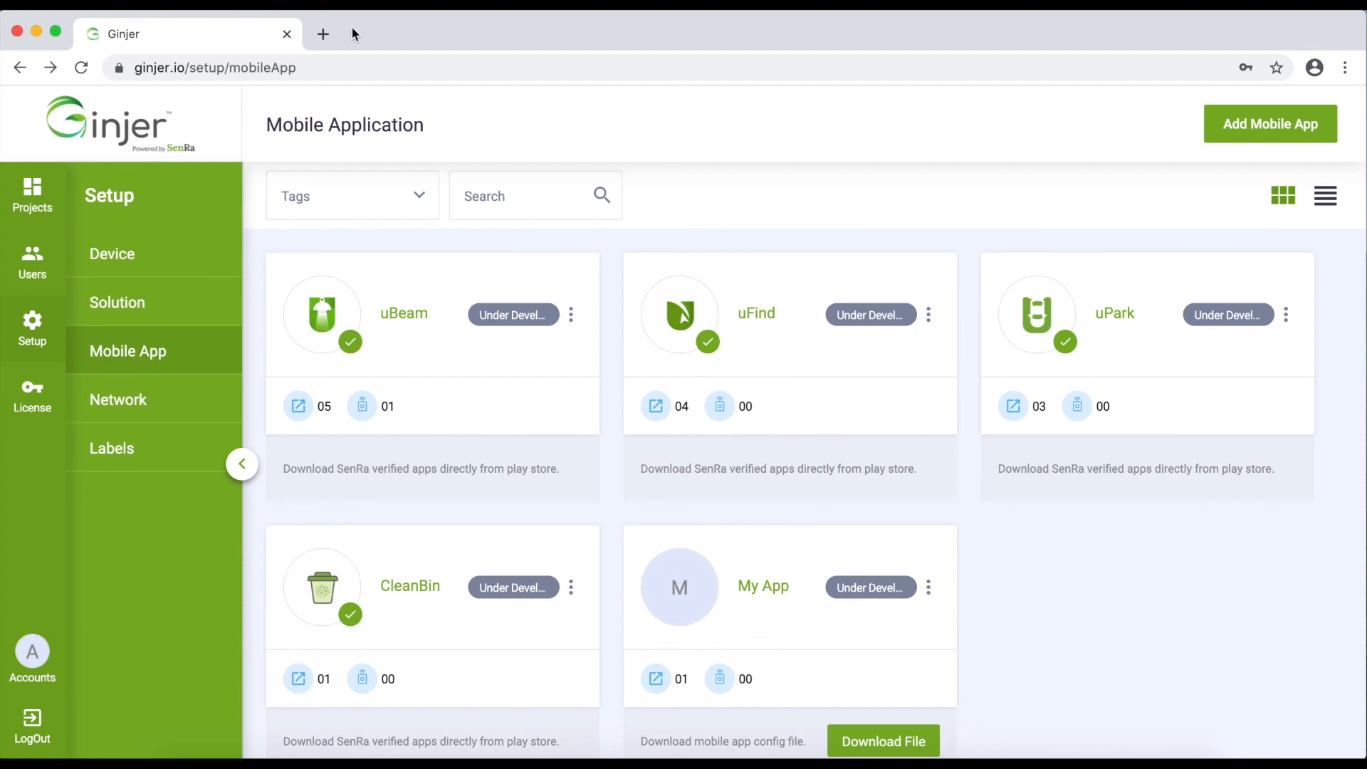
Open docs.ginjer.io in a new tab and expand Administration > System Setup, then return to Ginjer's Network page
left_click(323, 34)
type("docs.ginjer.io")
key("Return")
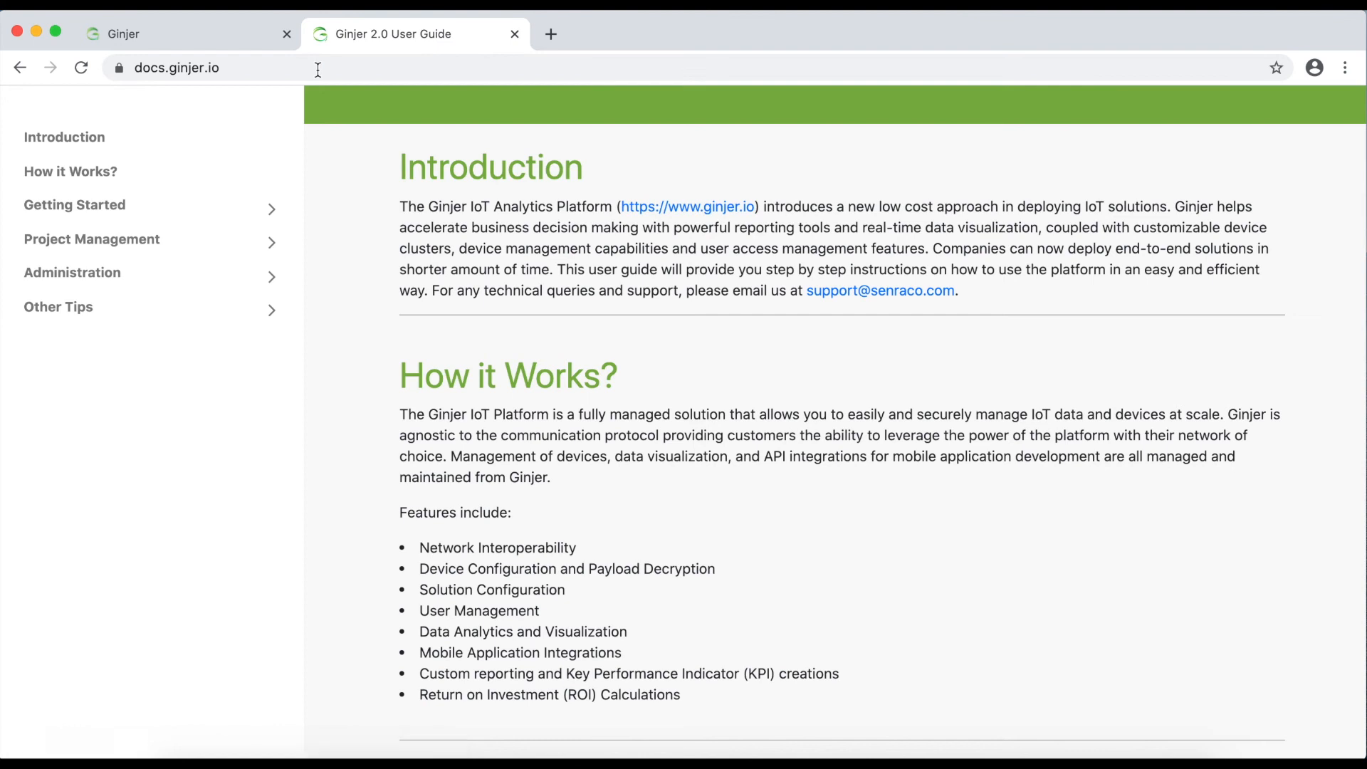
left_click(100, 385)
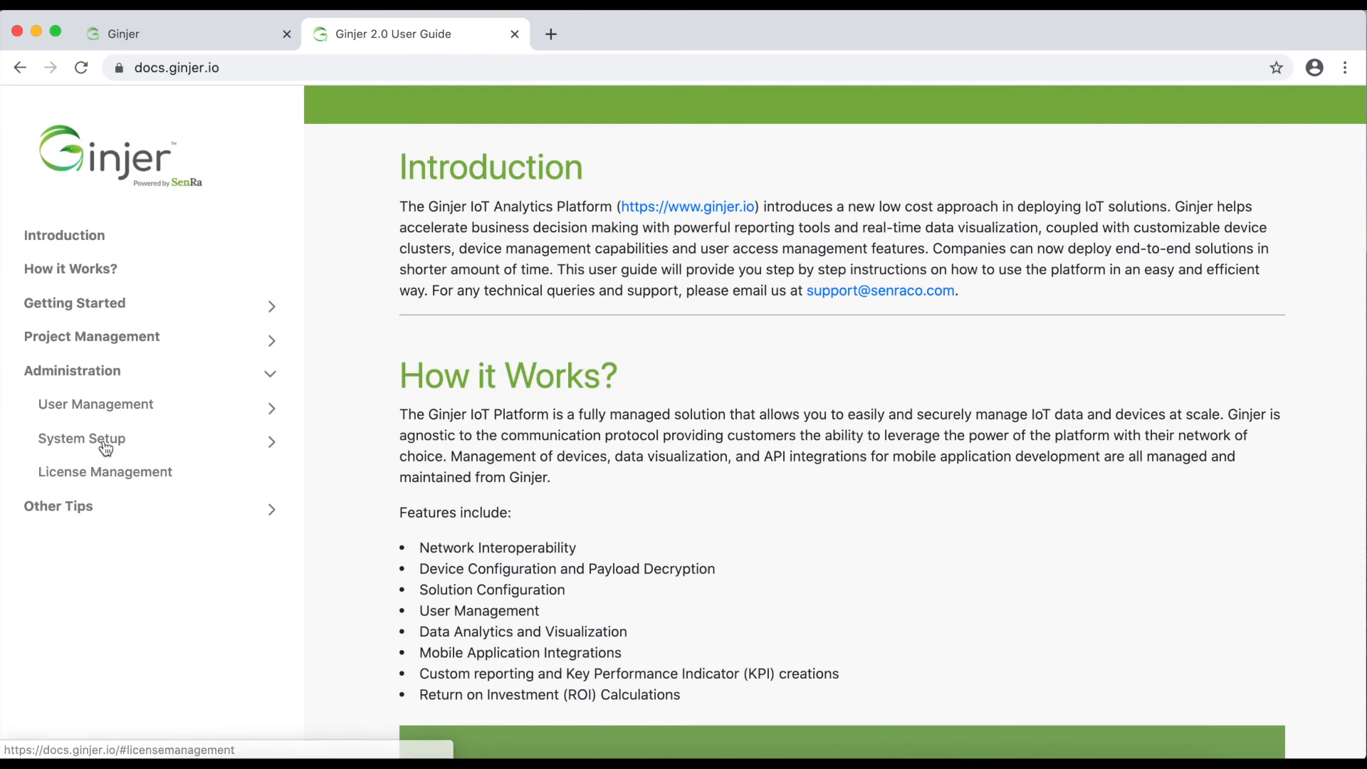
left_click(107, 448)
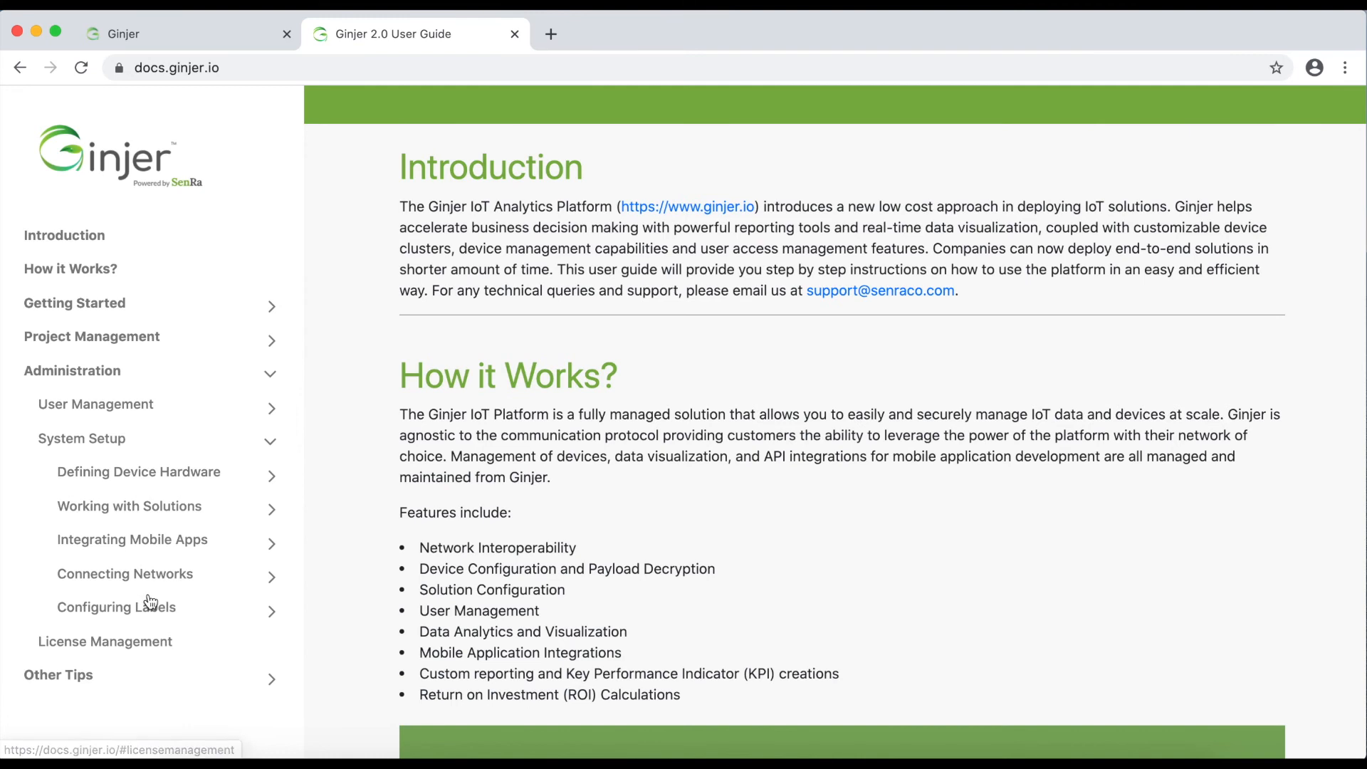
left_click(201, 33)
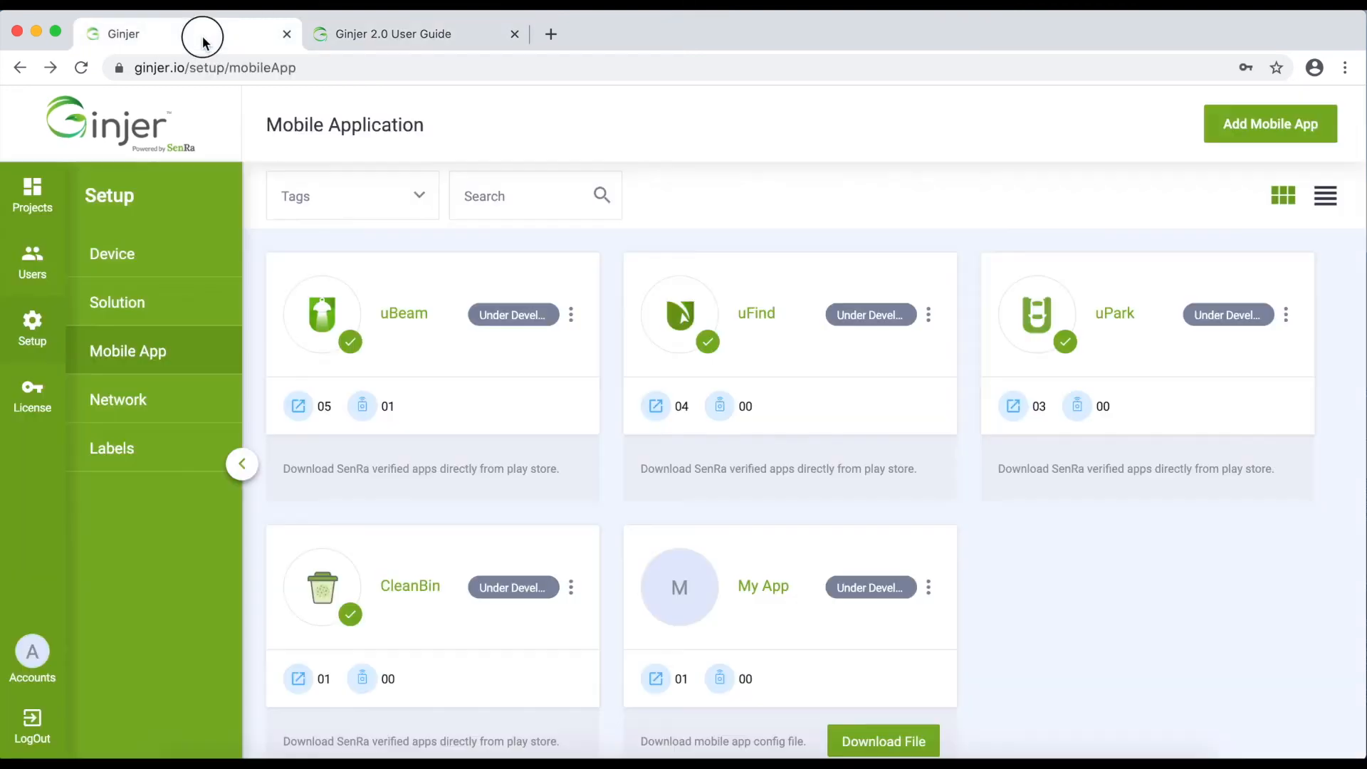
left_click(118, 401)
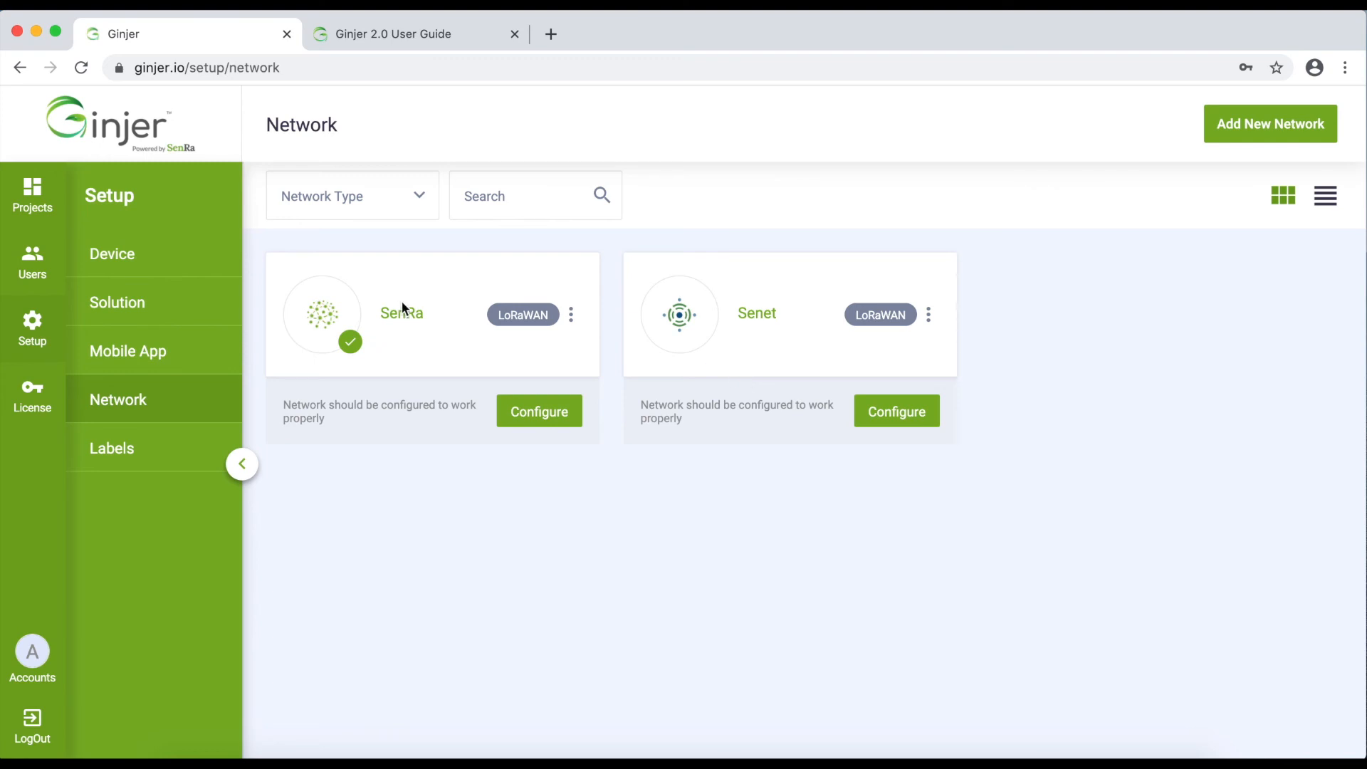
View SenRa's network key configuration, then return to the Network list
left_click(537, 411)
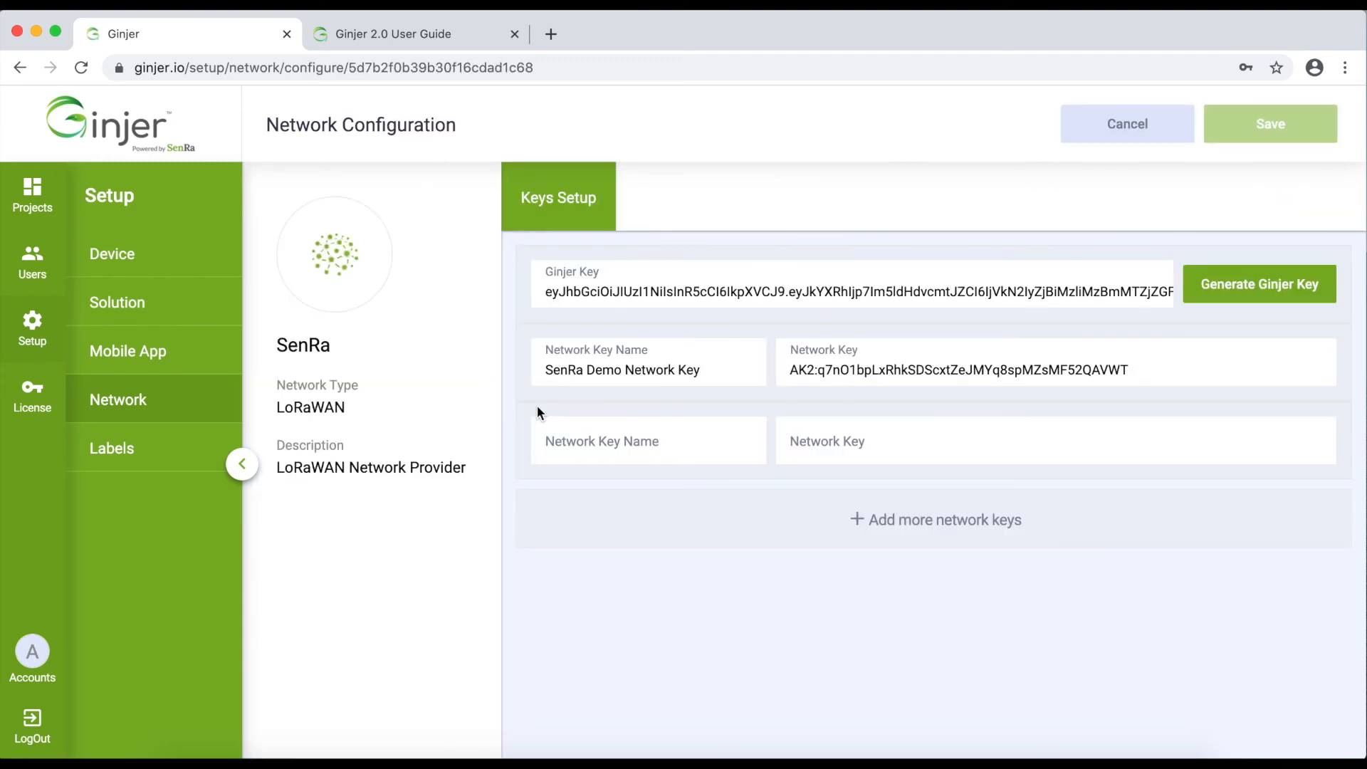
left_click(116, 400)
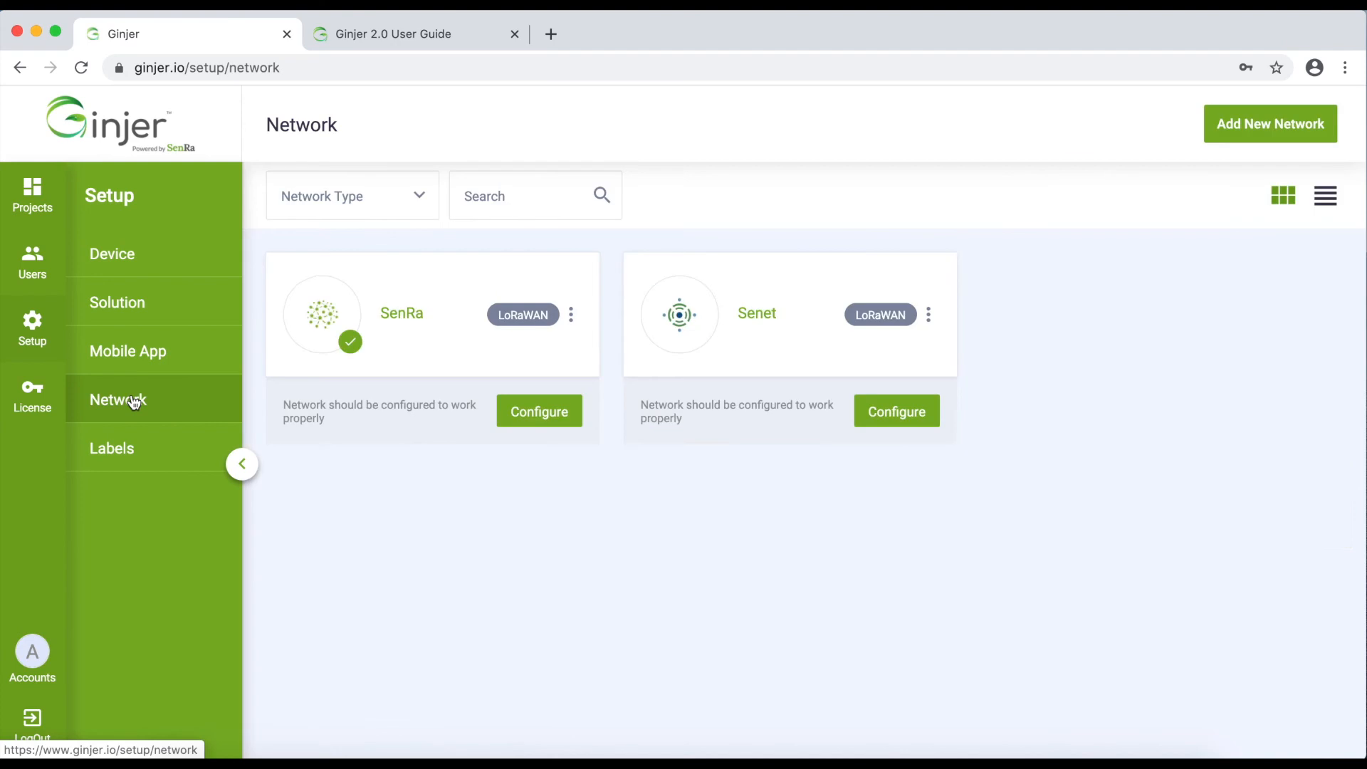
Start a new network and set its type to LoRaWan
left_click(1262, 125)
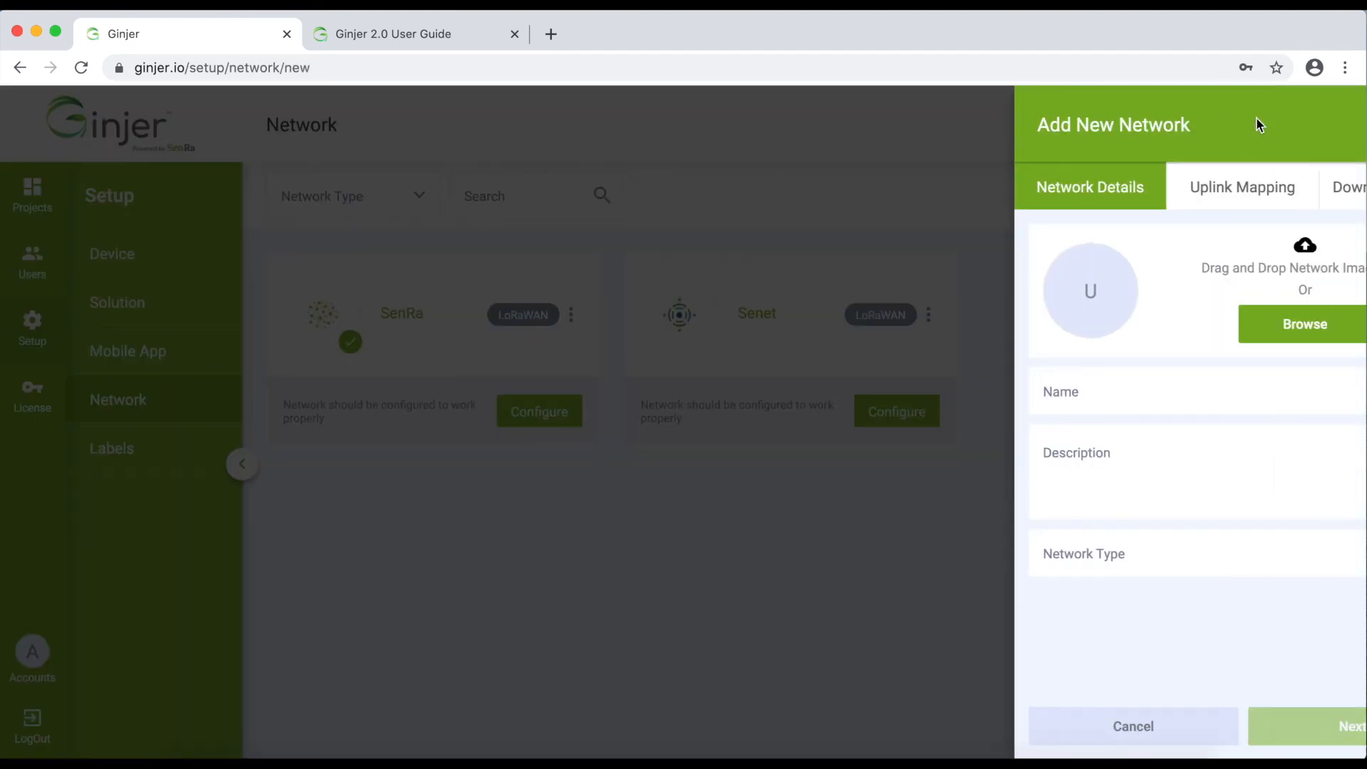
left_click(997, 194)
left_click(1109, 189)
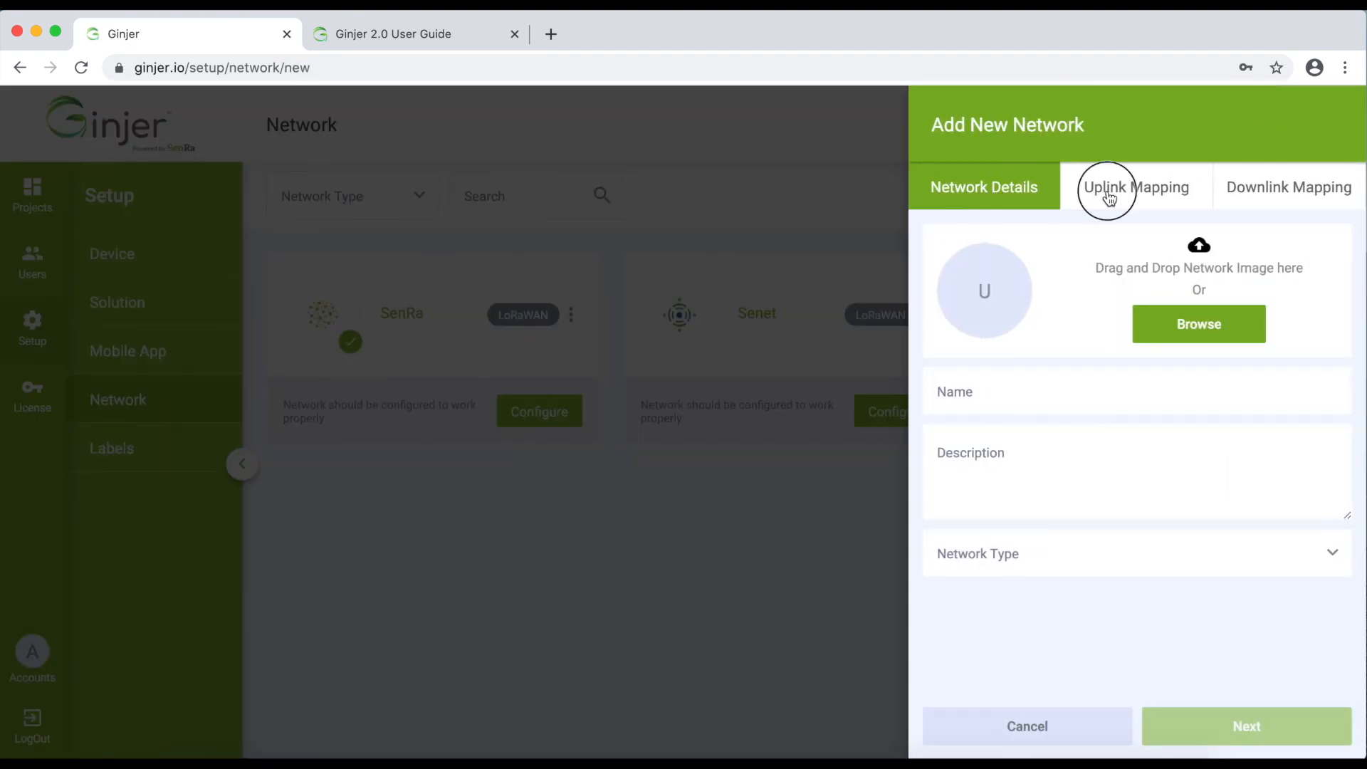
left_click(1040, 561)
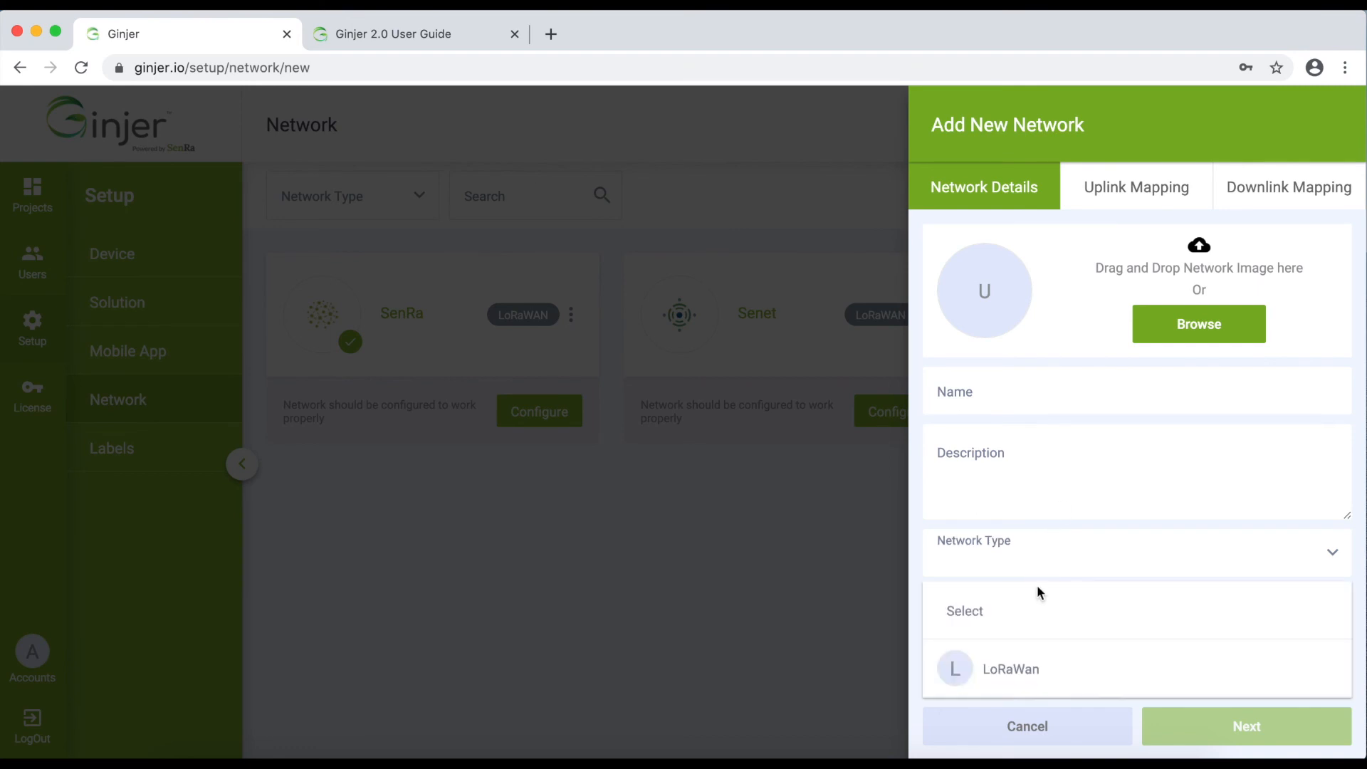
left_click(1021, 677)
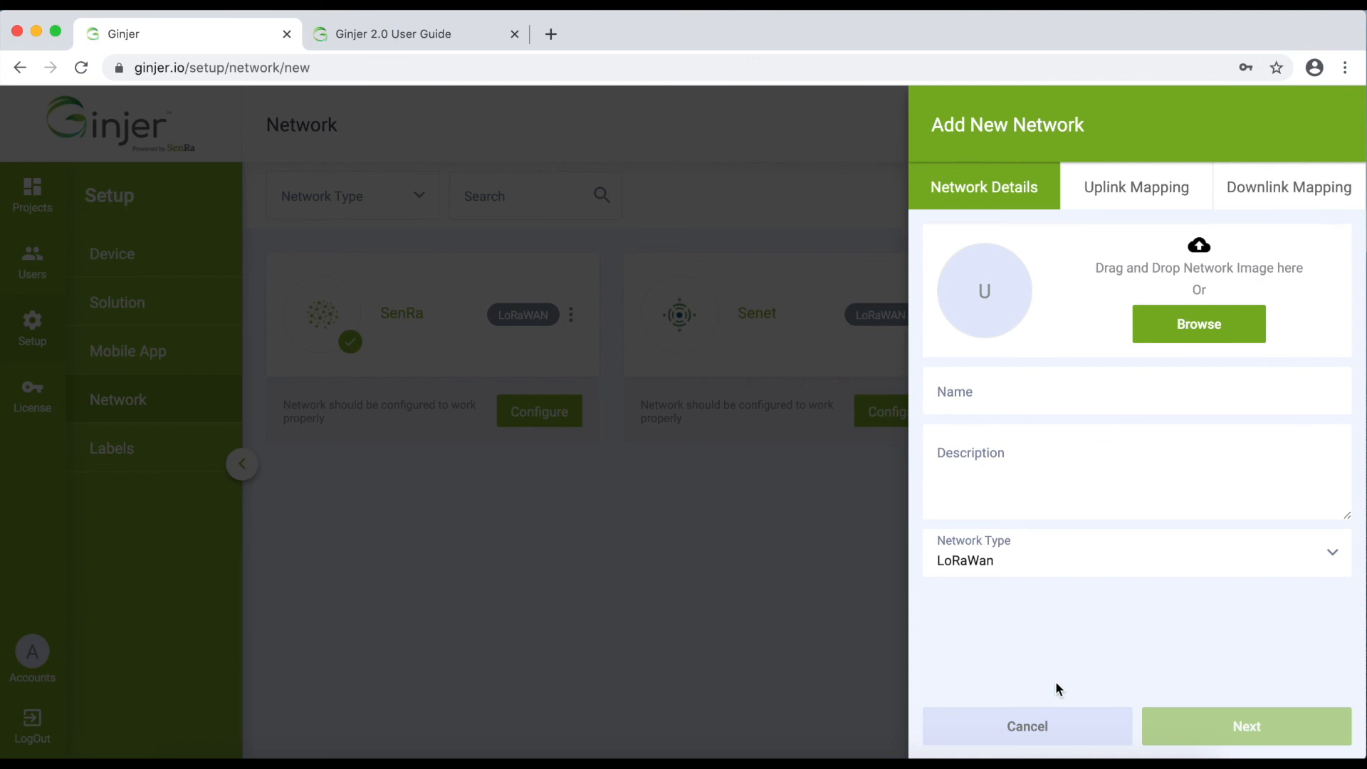
Name and describe it 'test', preview the uplink mapping step, then cancel the draft
left_click(1000, 402)
type("test")
left_click(982, 458)
type("test")
left_click(1261, 733)
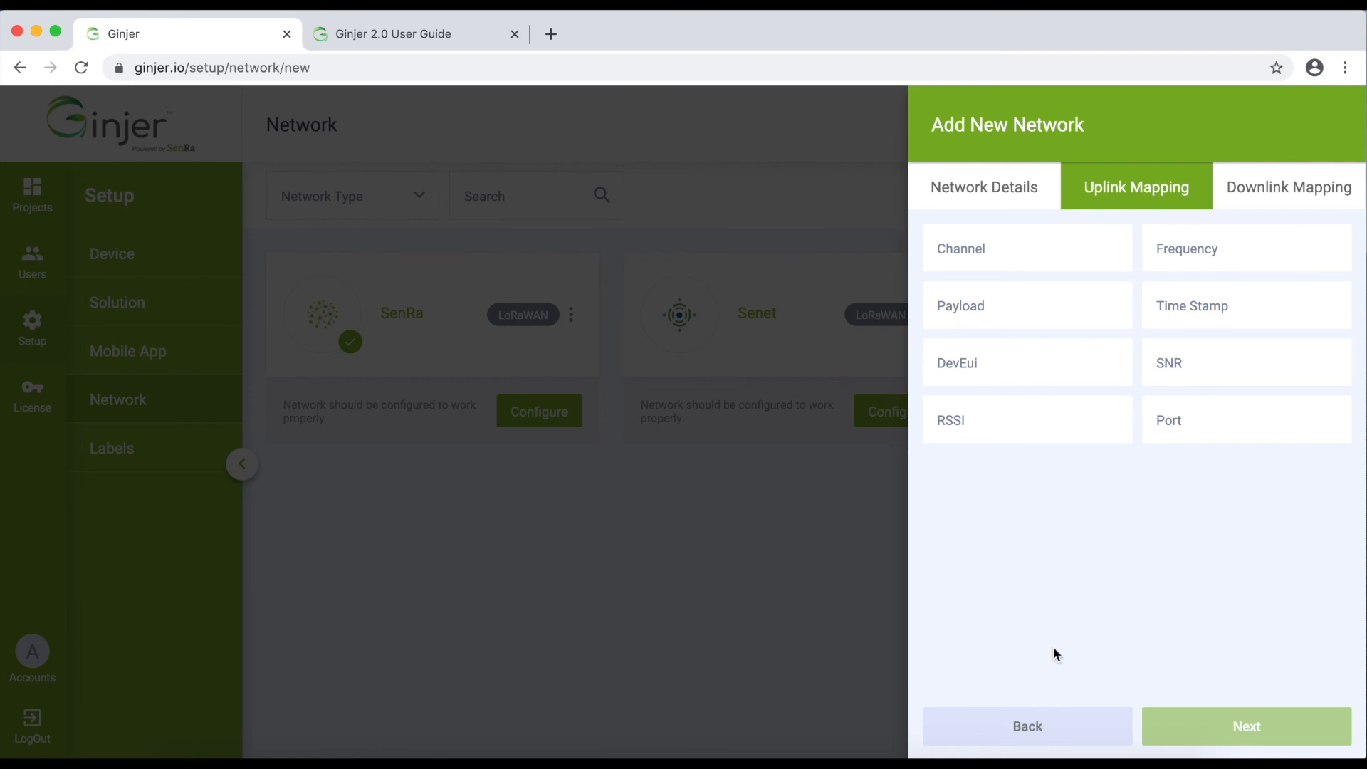
left_click(1044, 727)
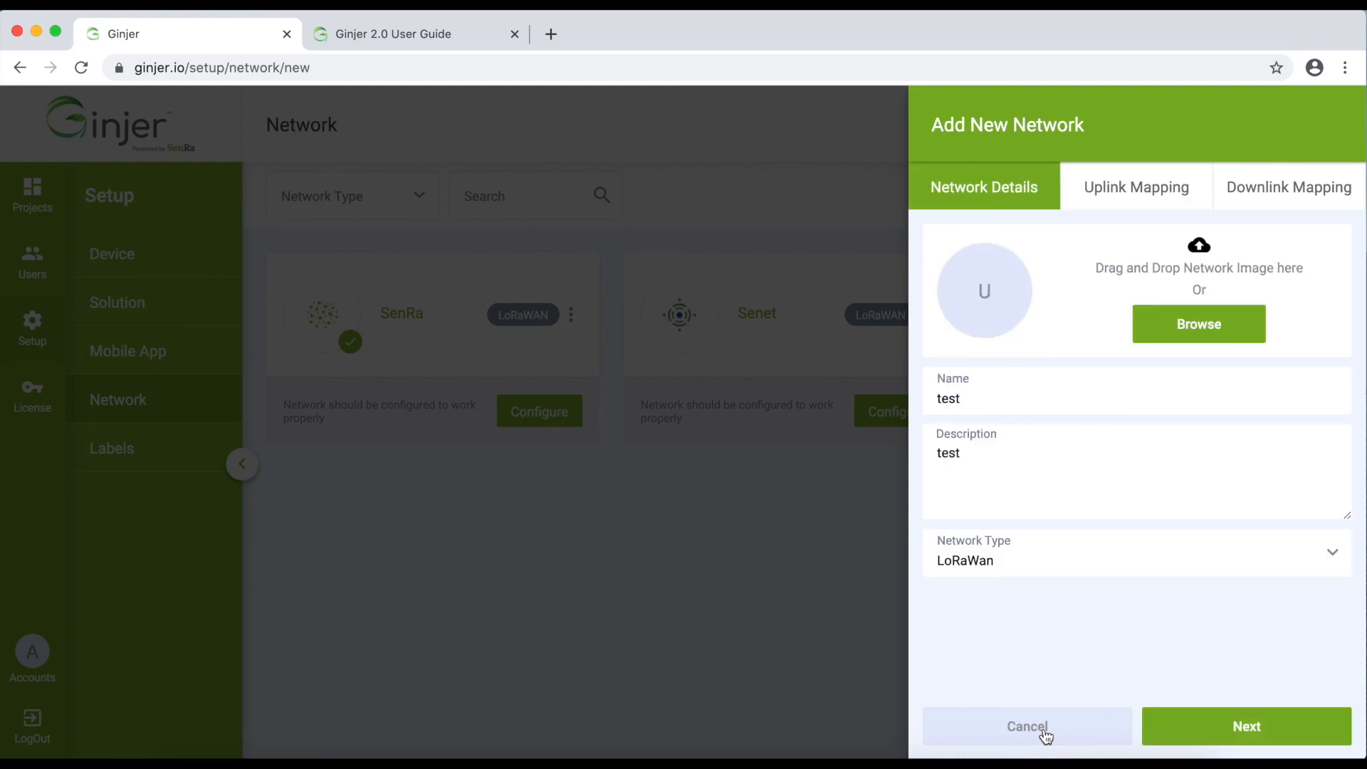
left_click(734, 635)
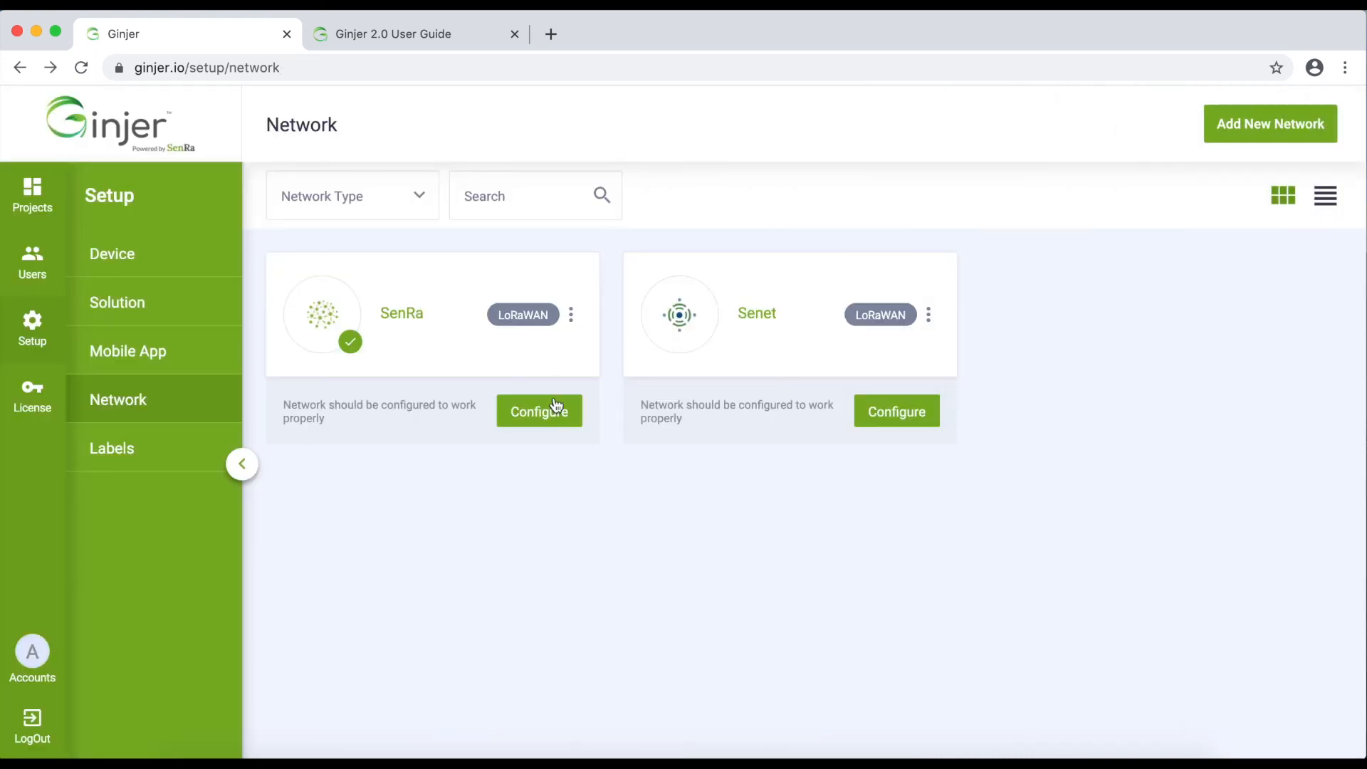
left_click(541, 411)
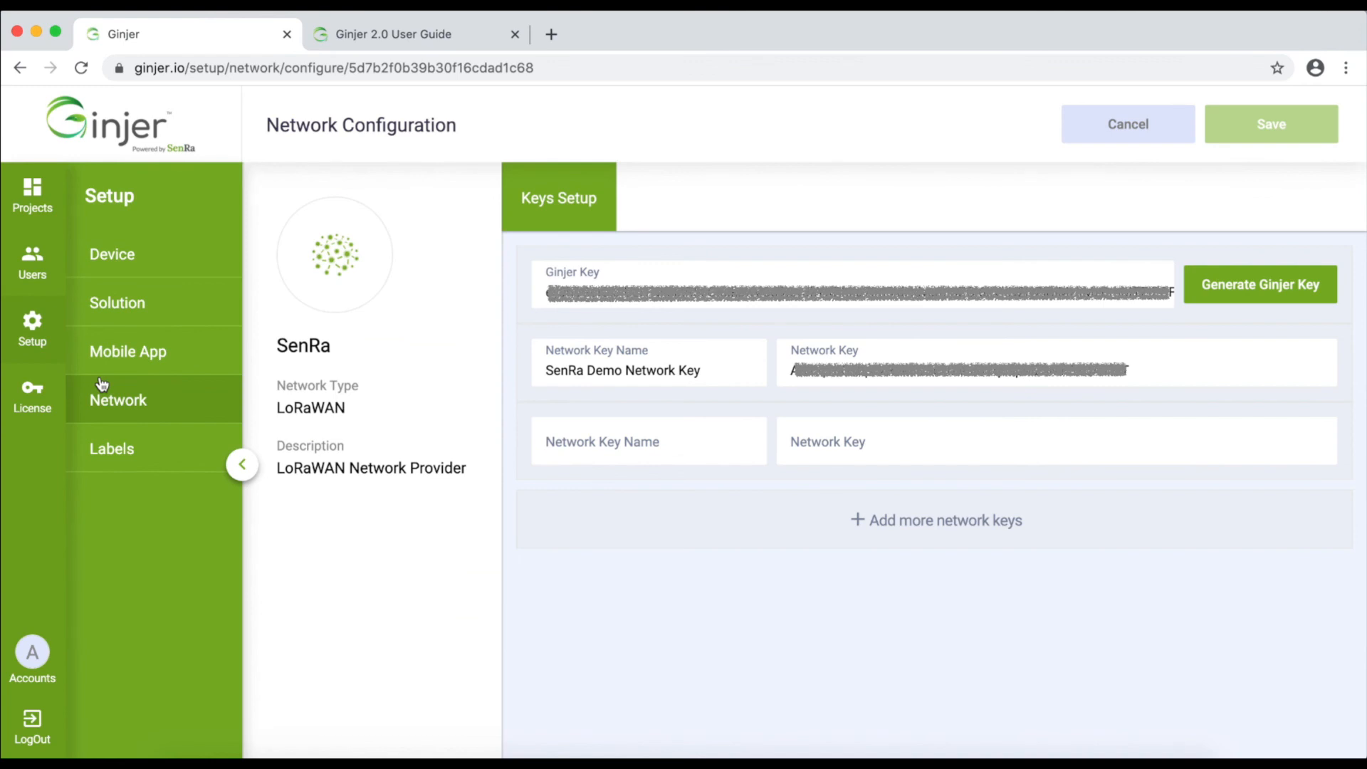
left_click(102, 384)
left_click(570, 314)
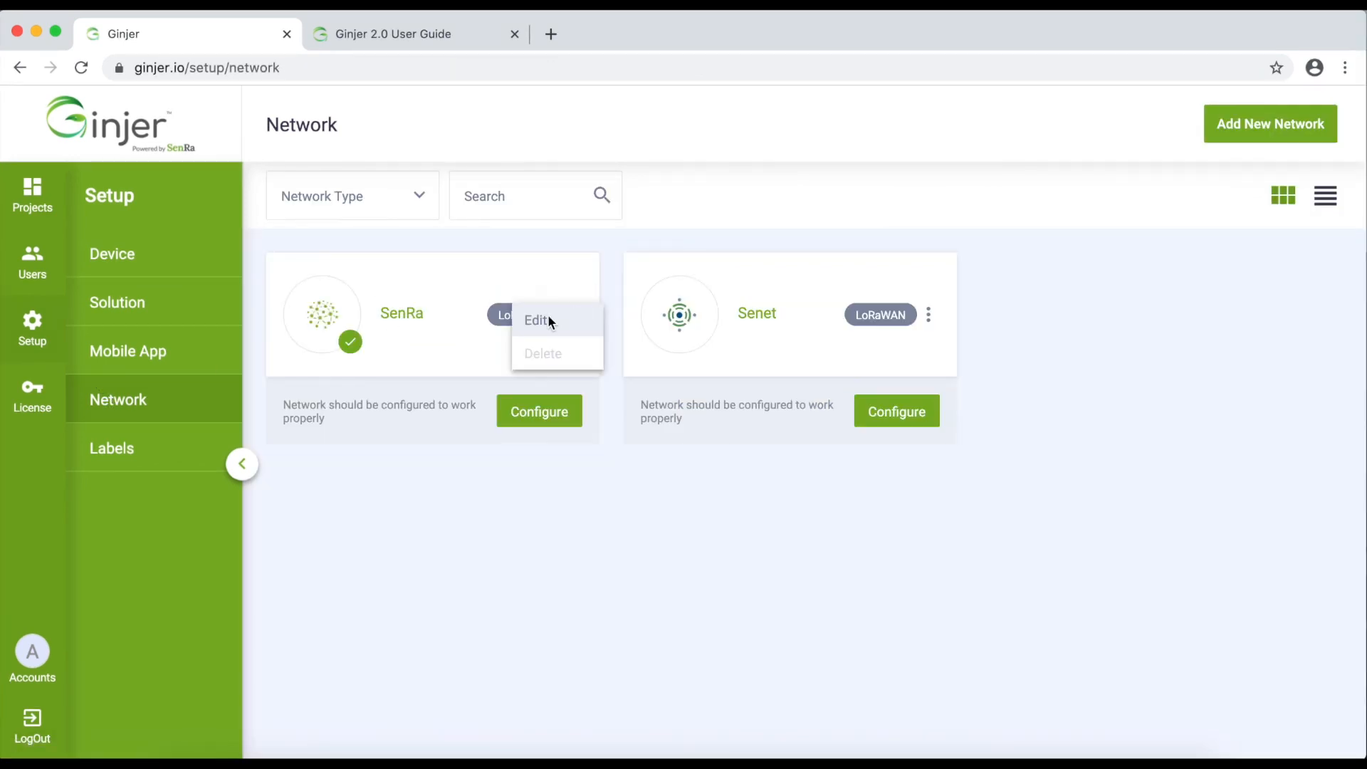
left_click(549, 319)
left_click(1100, 189)
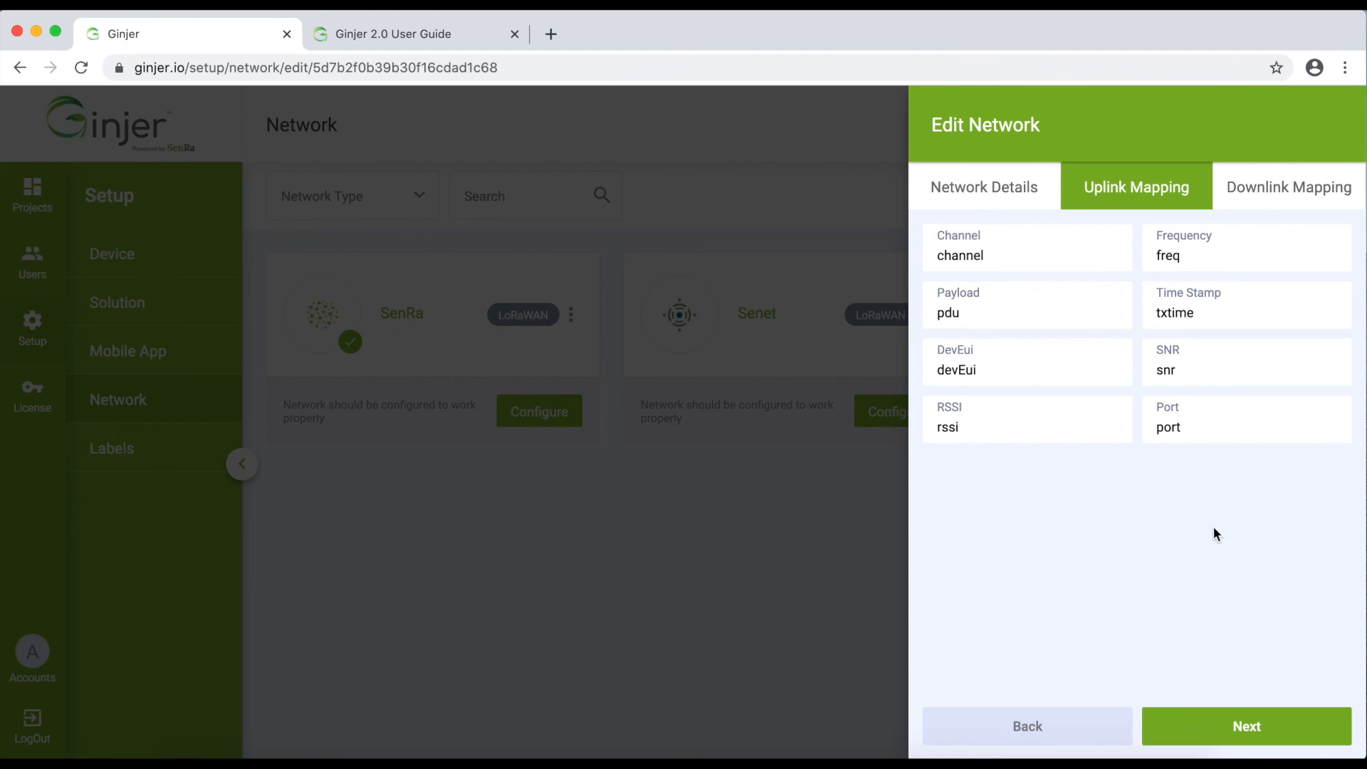
left_click(1319, 205)
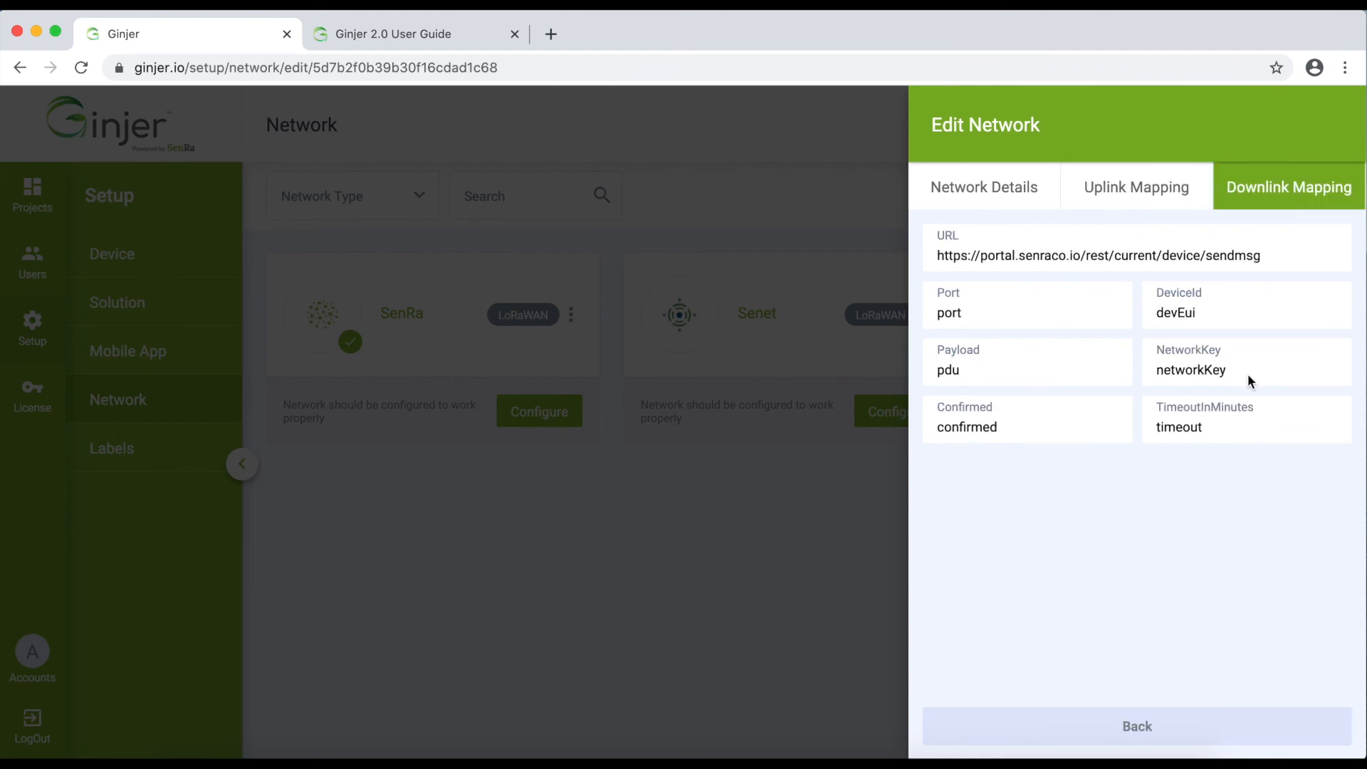
left_click(774, 618)
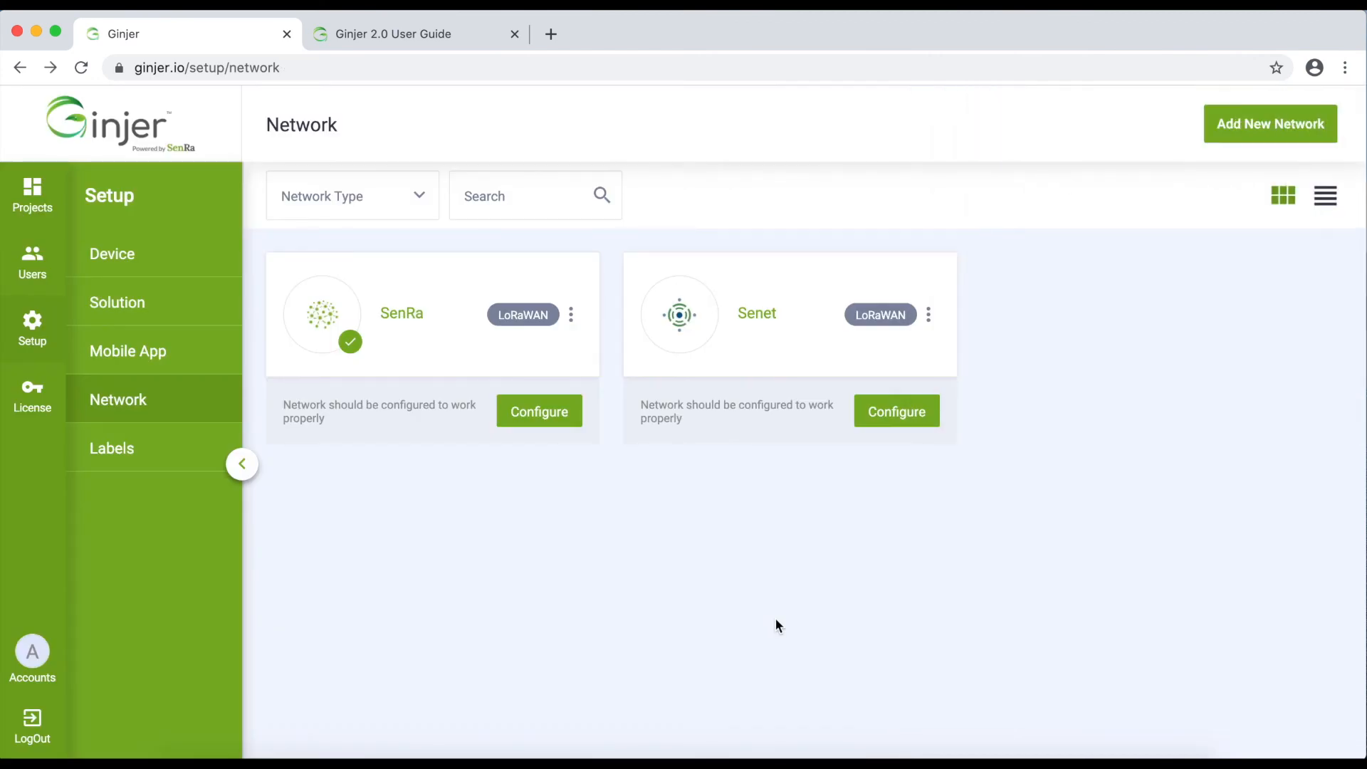
Sign in to portal.senraco.io with the saved username and the account password, then open SenRa's key configuration in Ginjer
left_click(551, 33)
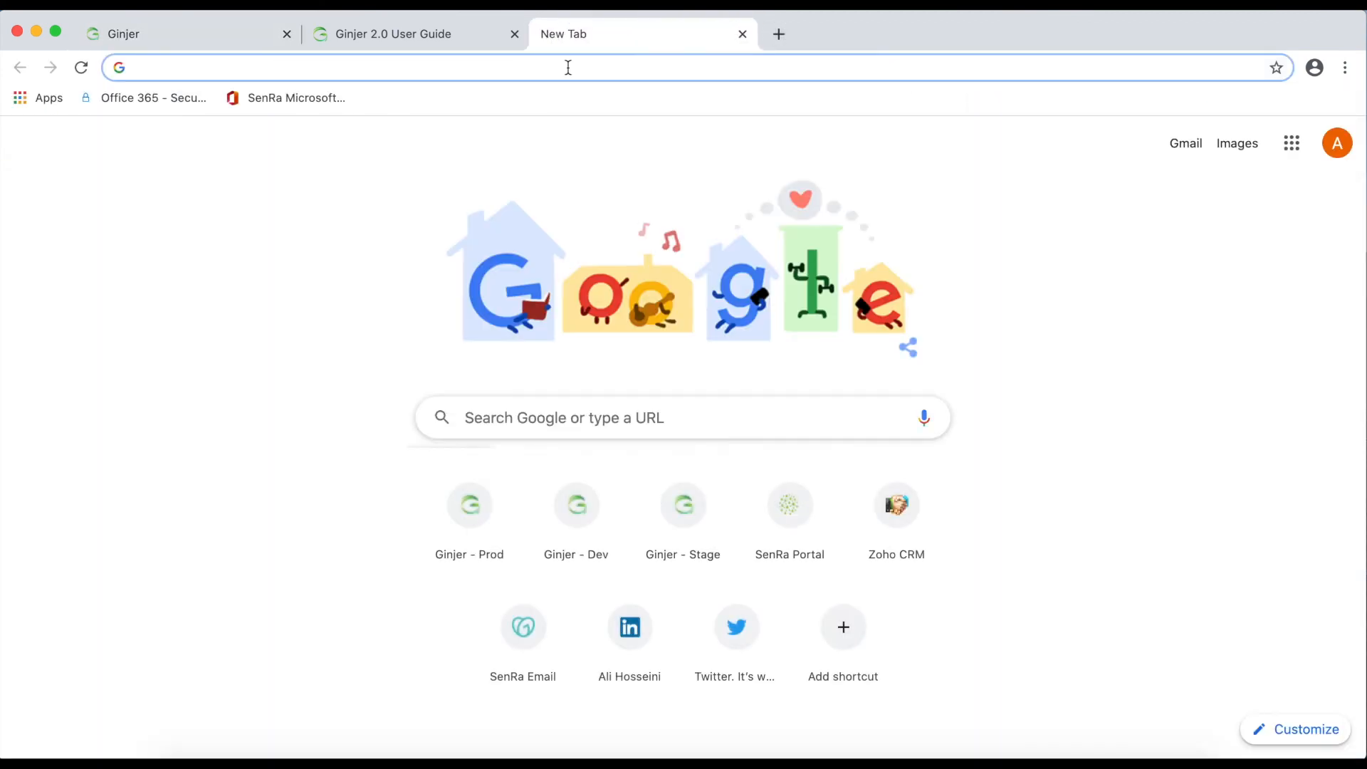
type("portal.senraco.io")
key("Return")
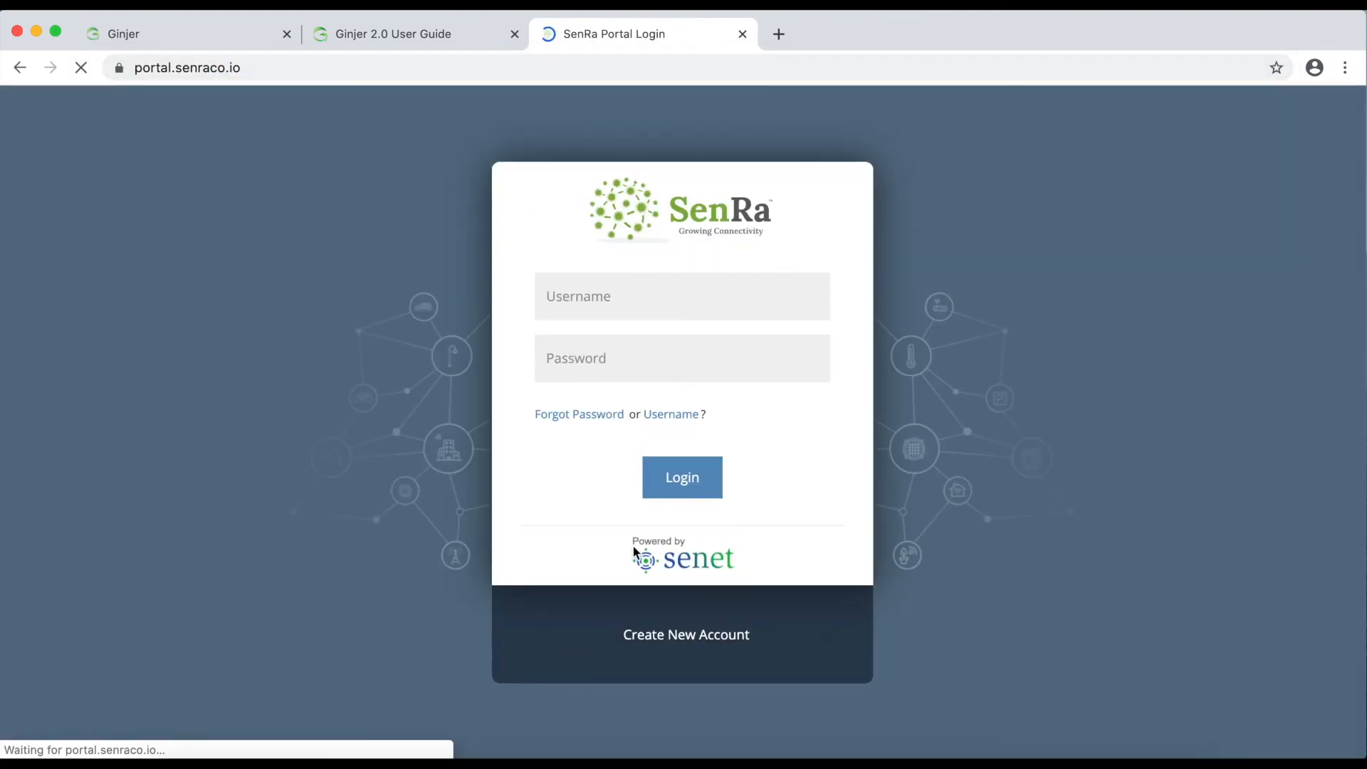
left_click(652, 309)
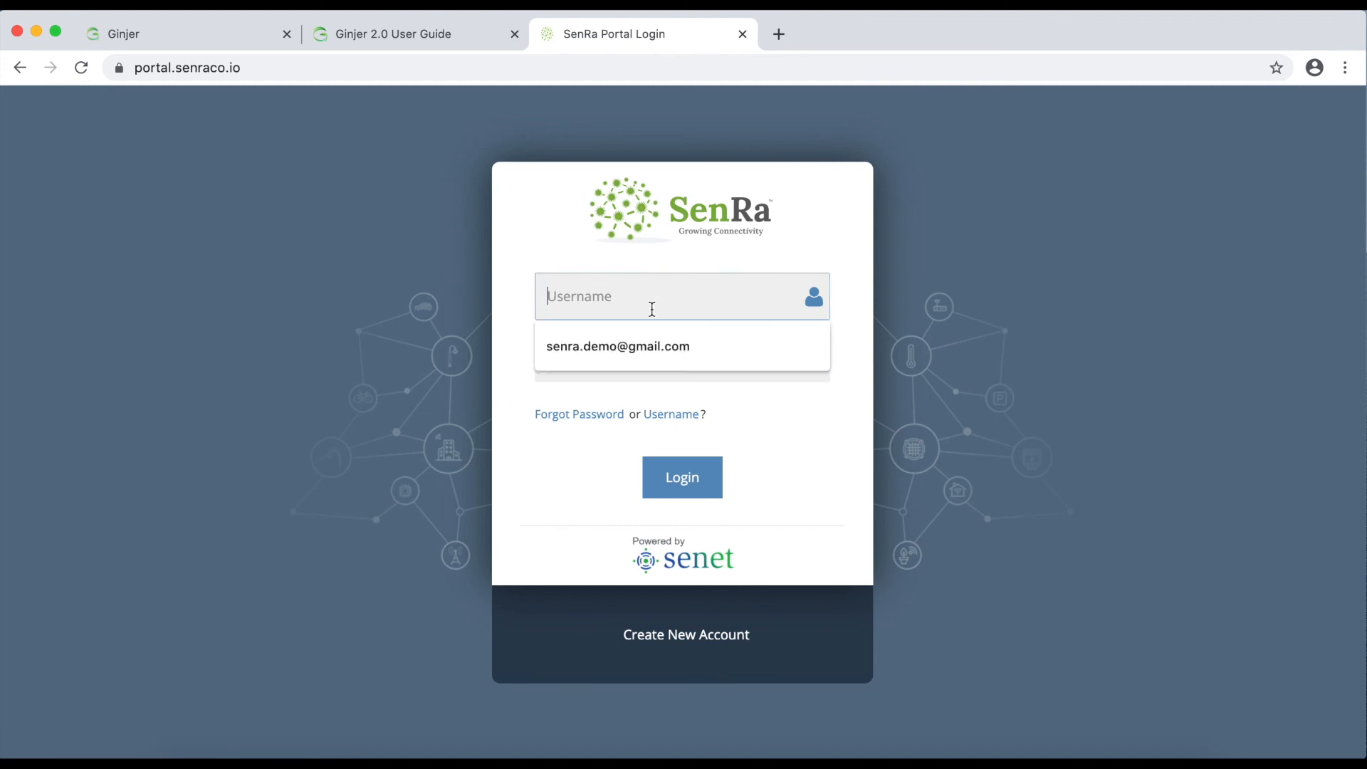
left_click(647, 344)
left_click(646, 344)
type("••••••••")
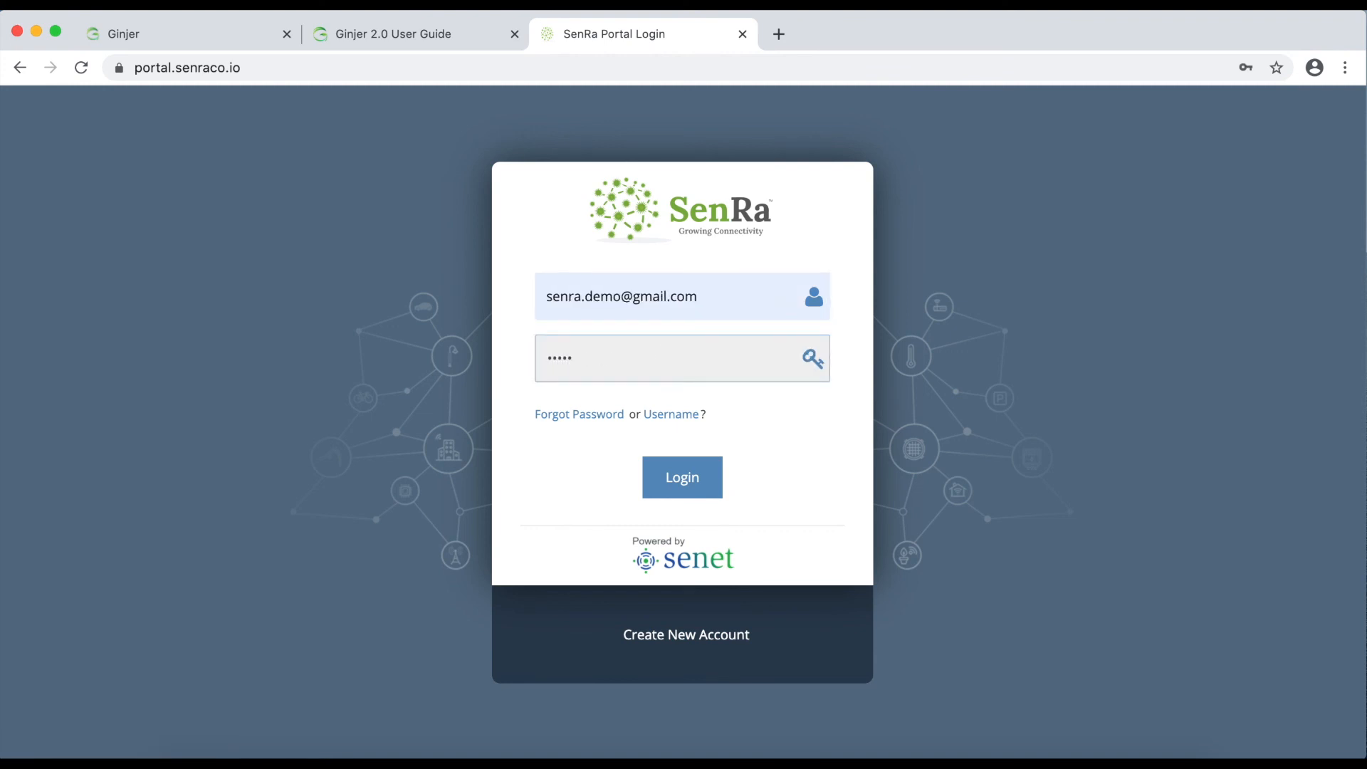
type("•••")
key("Return")
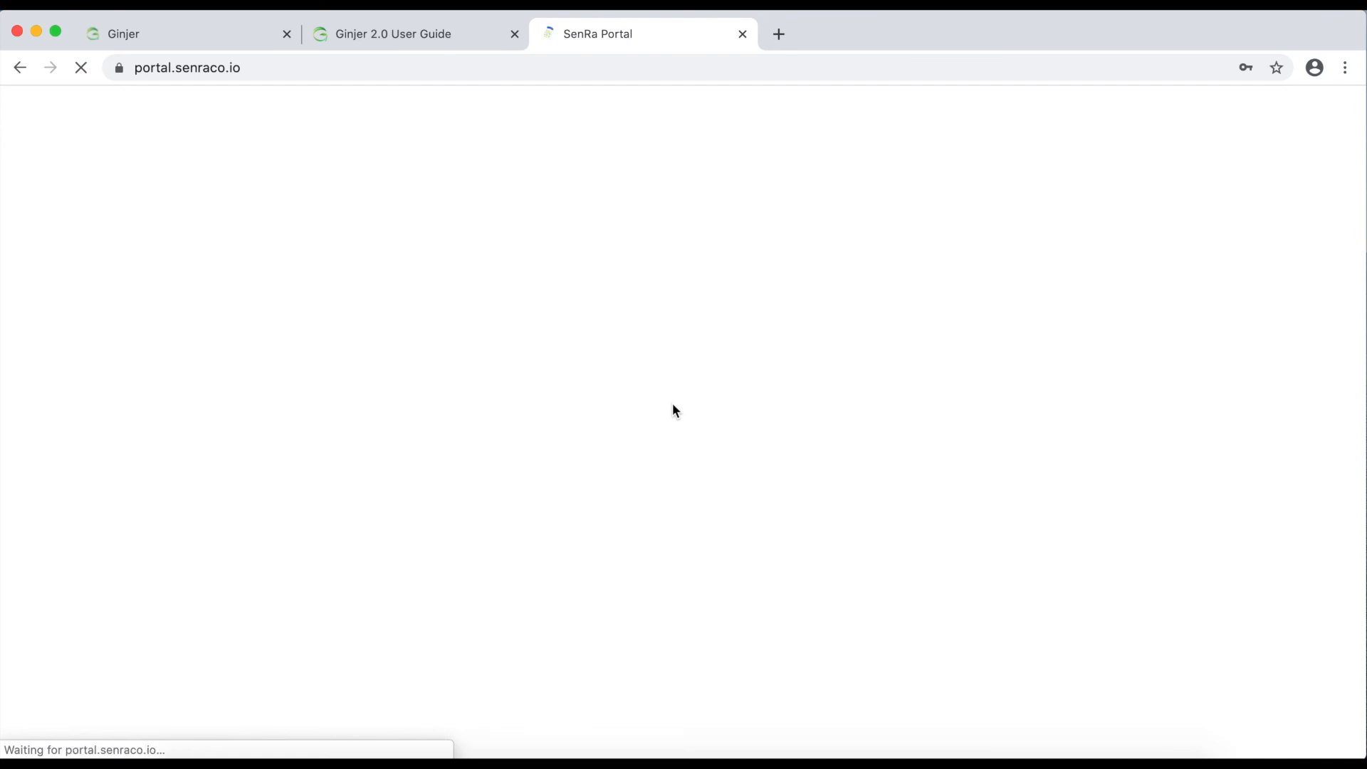
left_click(151, 49)
left_click(558, 412)
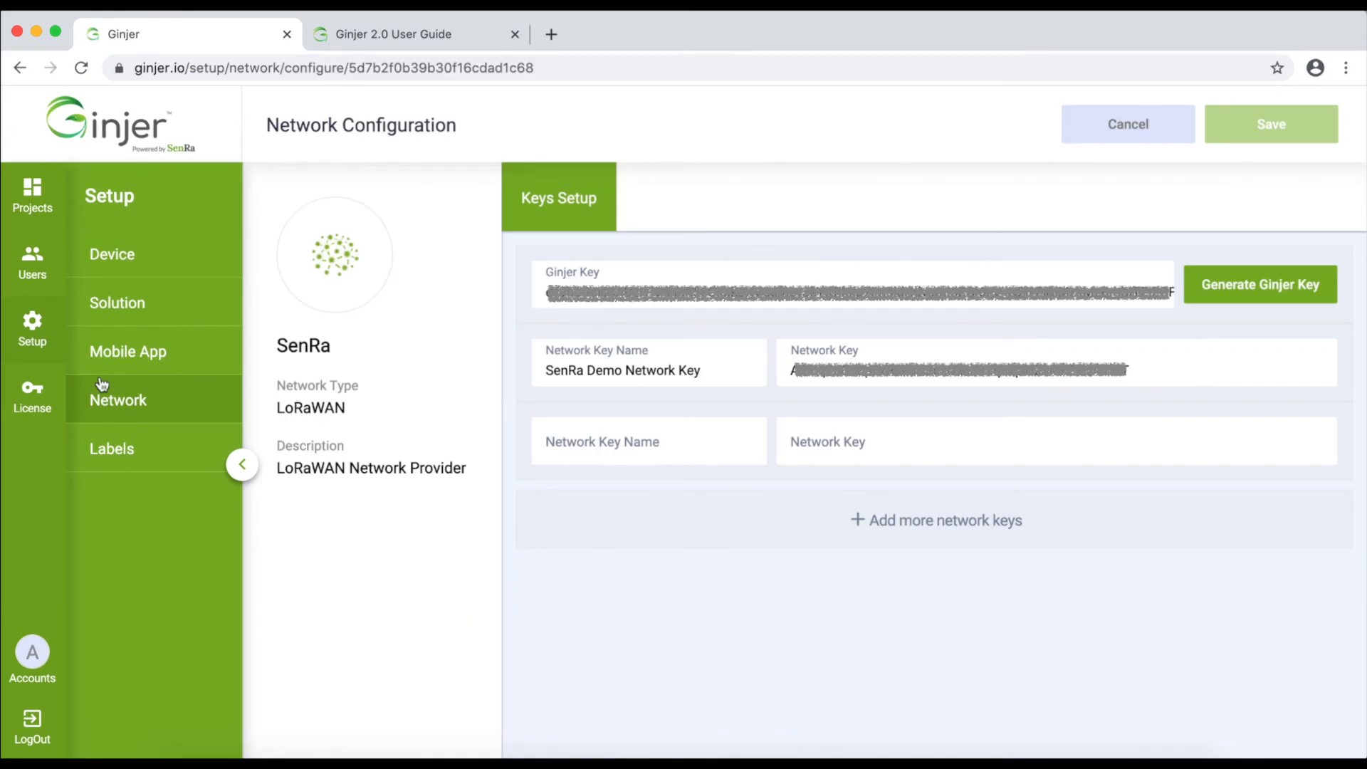
Bring the SenRa Portal tab forward to view the device's uplink messages and RSSI chart
left_click(636, 36)
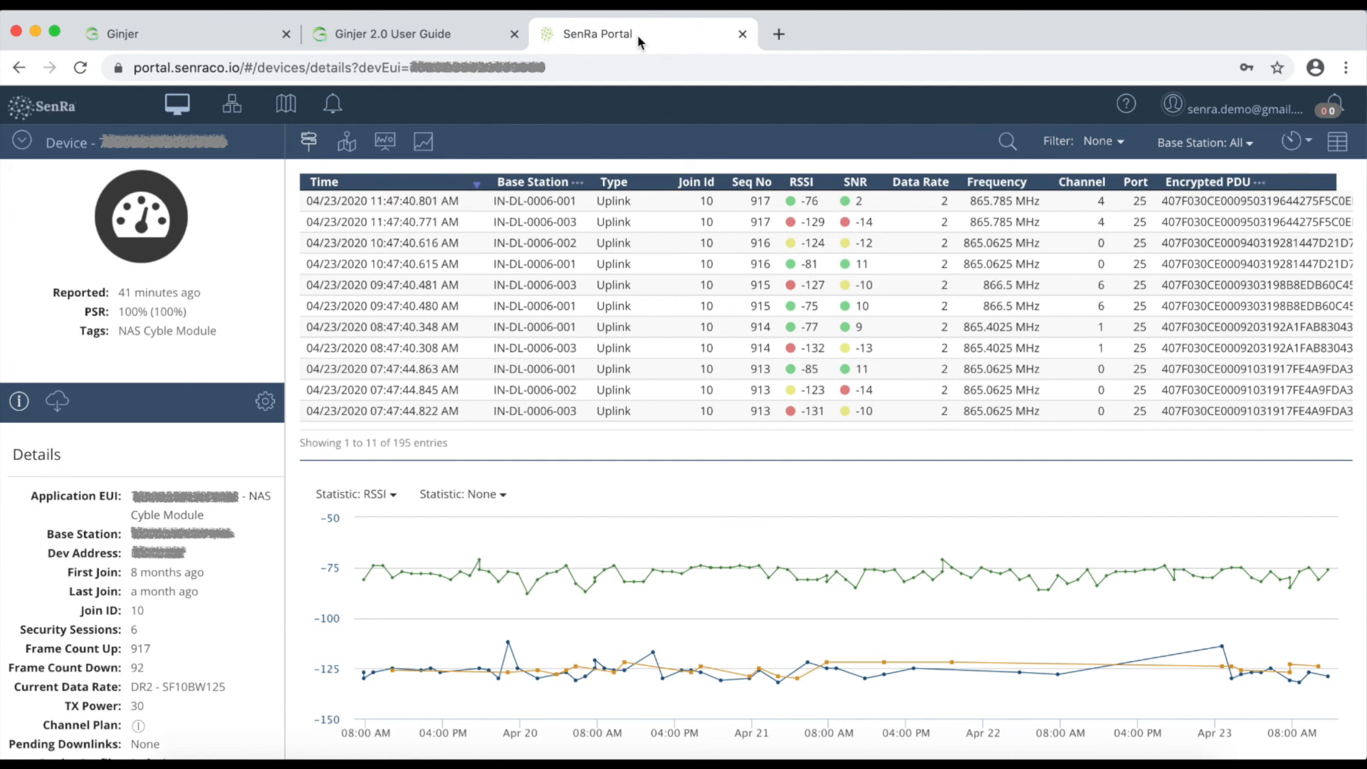
Open Edit Account Info from the SenRa Portal user menu
left_click(1225, 113)
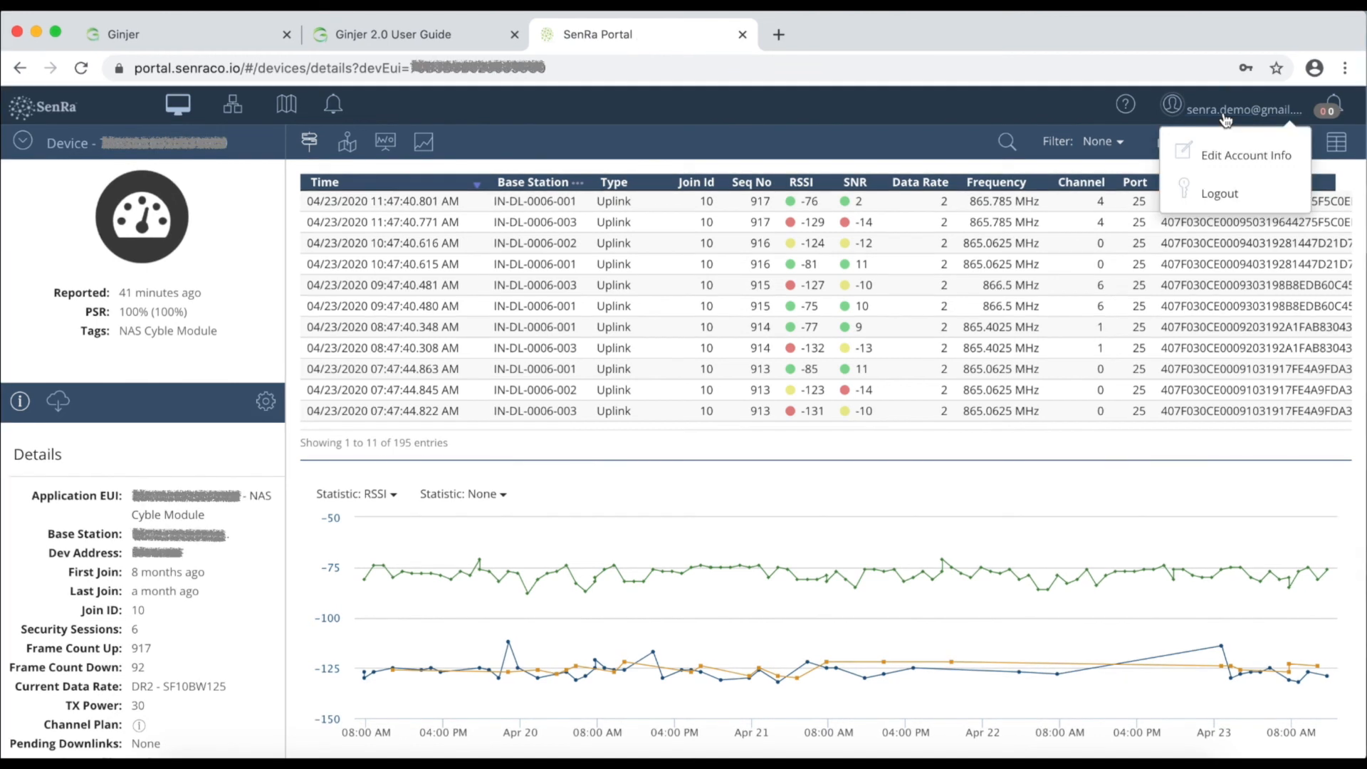
left_click(1242, 156)
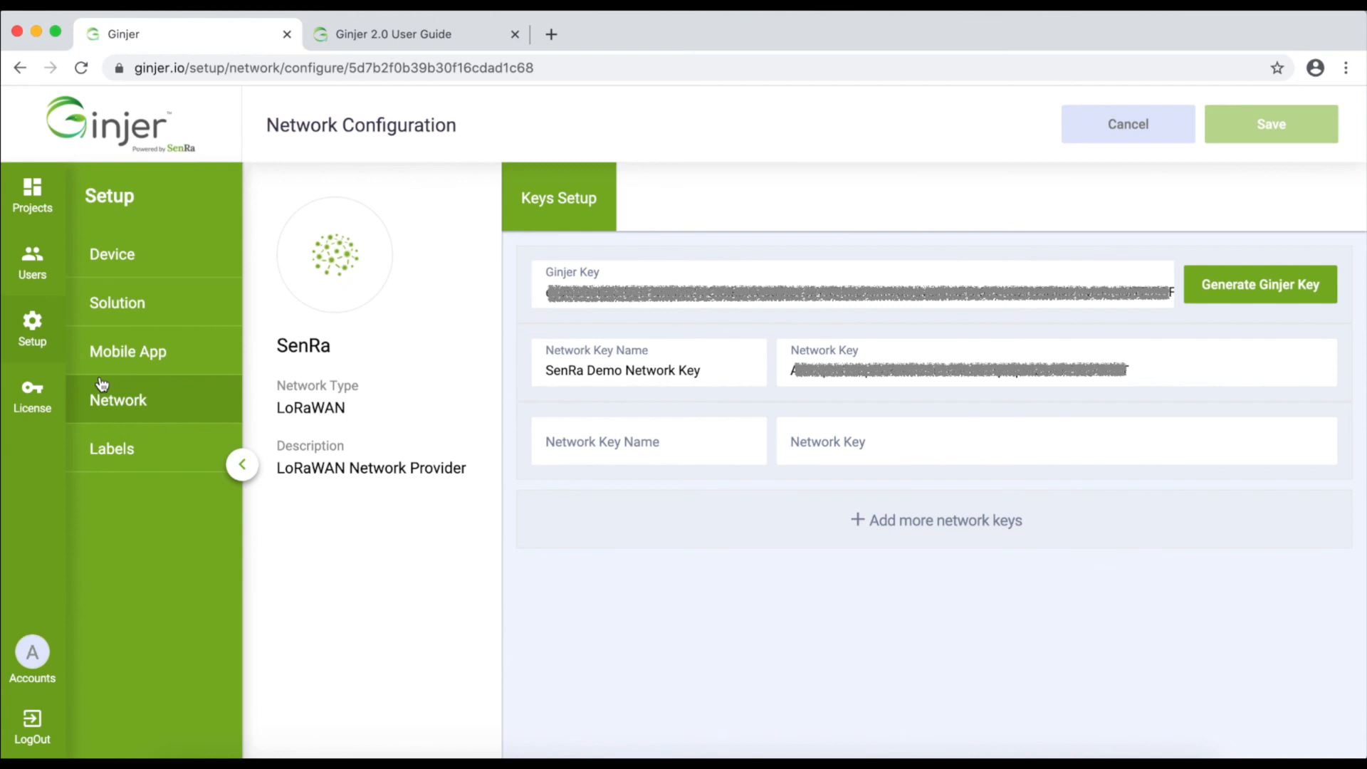
Return to the Network list, then open the Labels page with DownlinkInterface, Manufacturer, Output and Tags modules
left_click(102, 384)
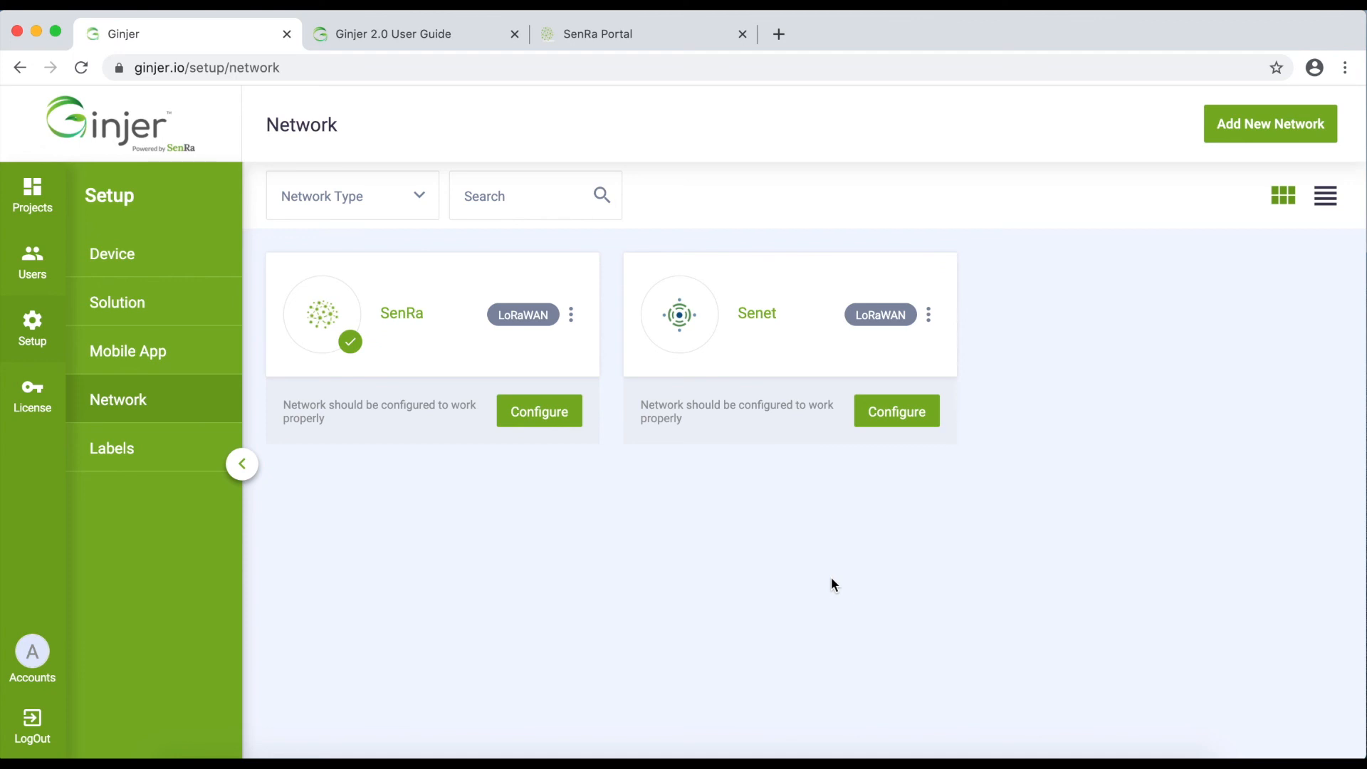
left_click(149, 448)
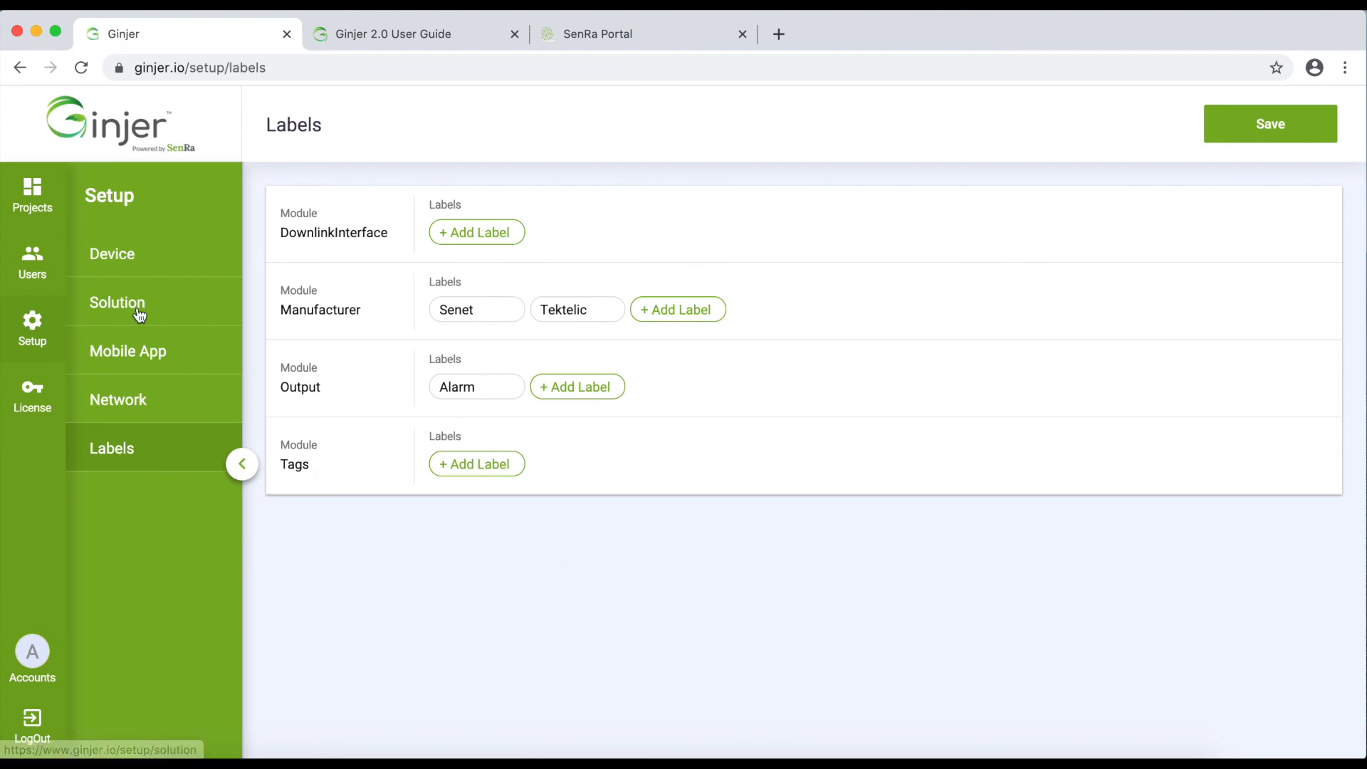
Revisit the Mobile App and Labels pages, then open the License page showing 15/40 users and 6/40 devices
left_click(120, 358)
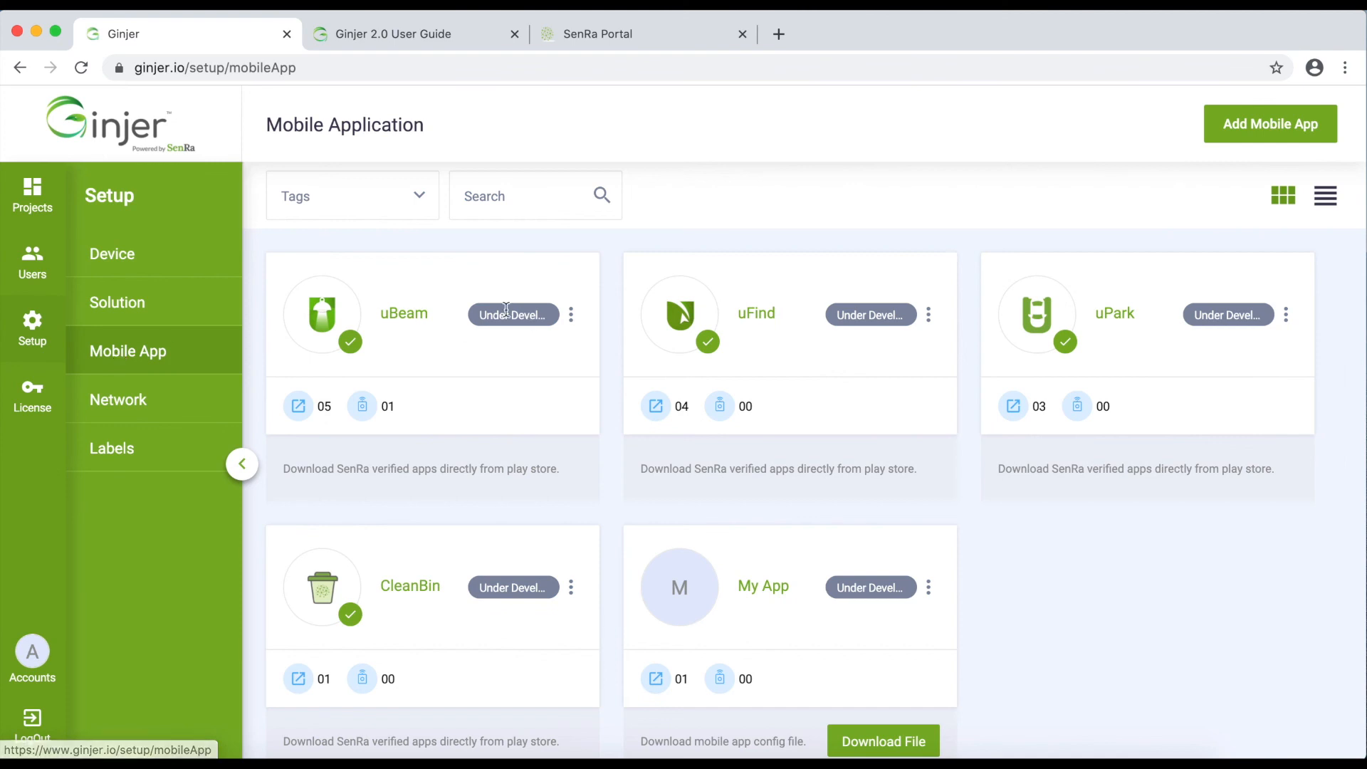
left_click_drag(482, 317, 552, 314)
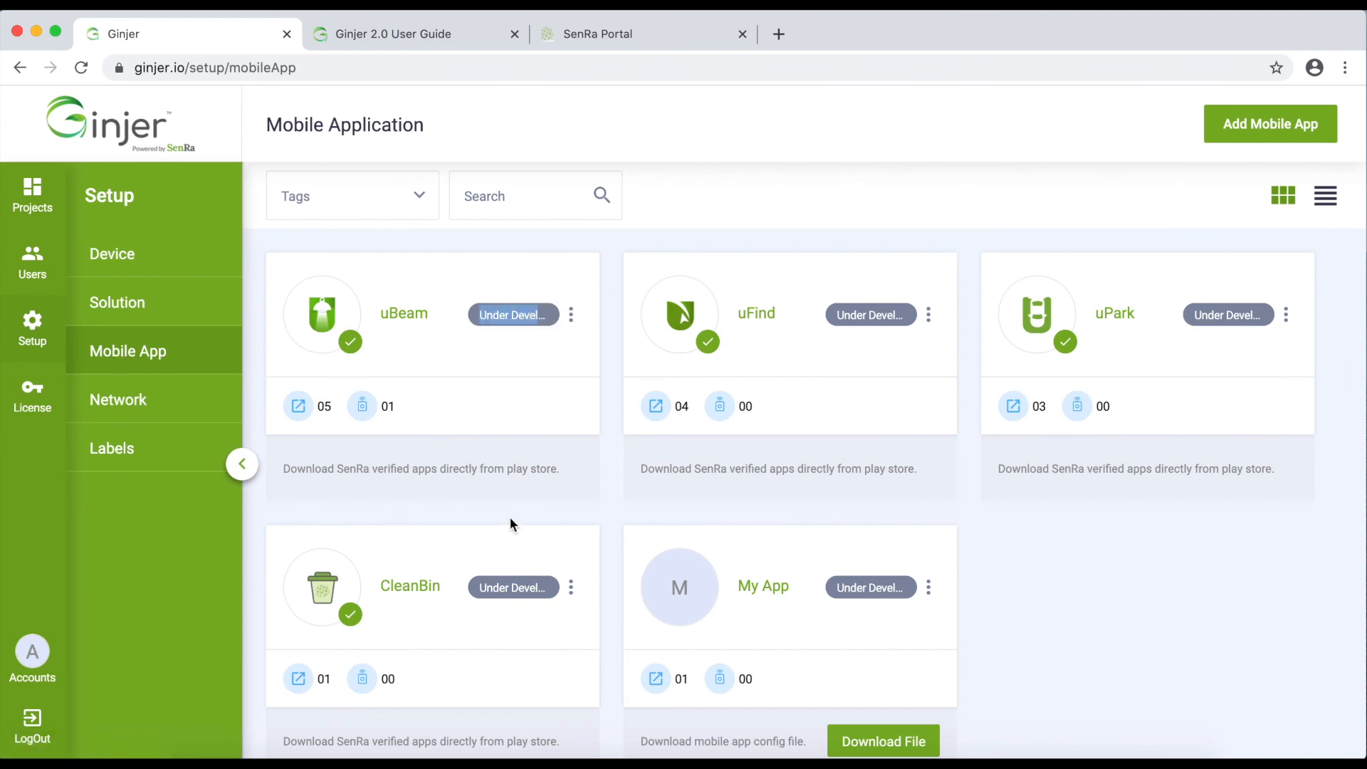
left_click(107, 457)
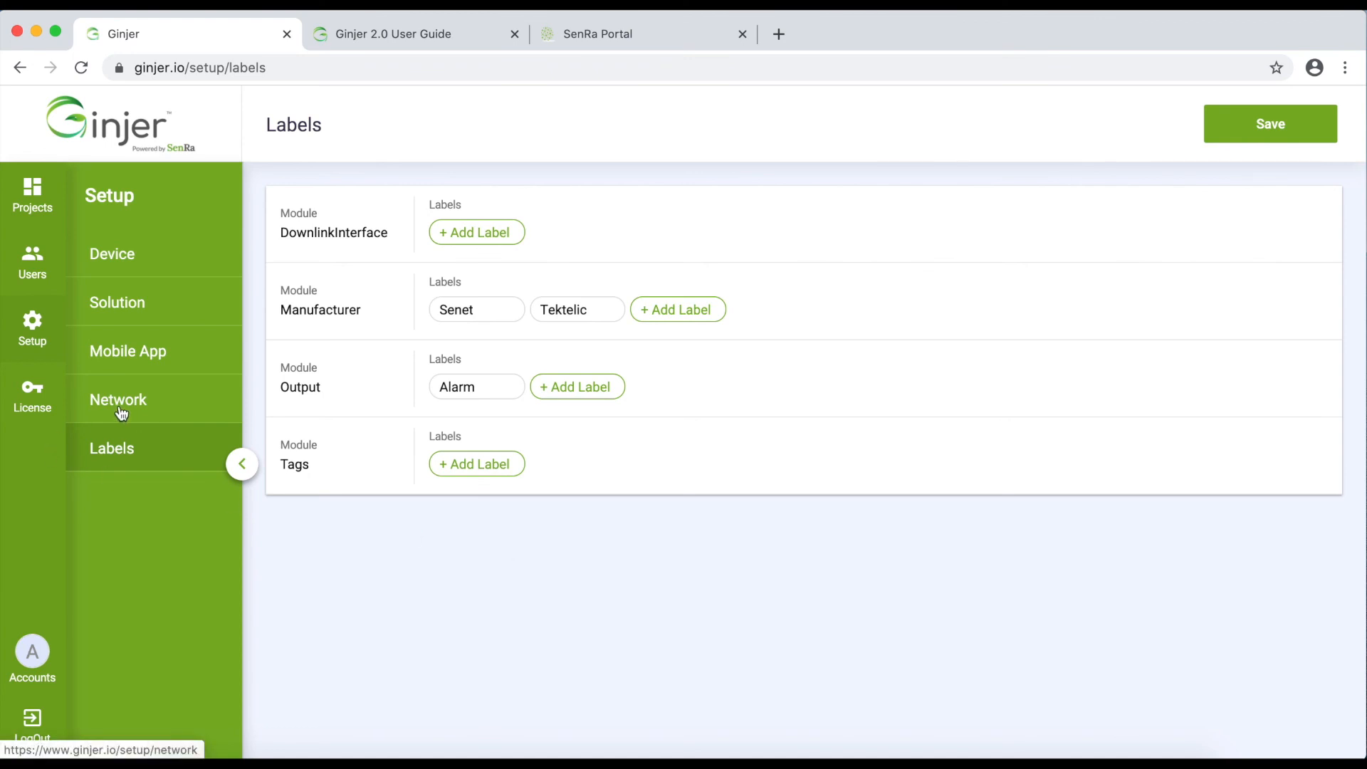
left_click(39, 402)
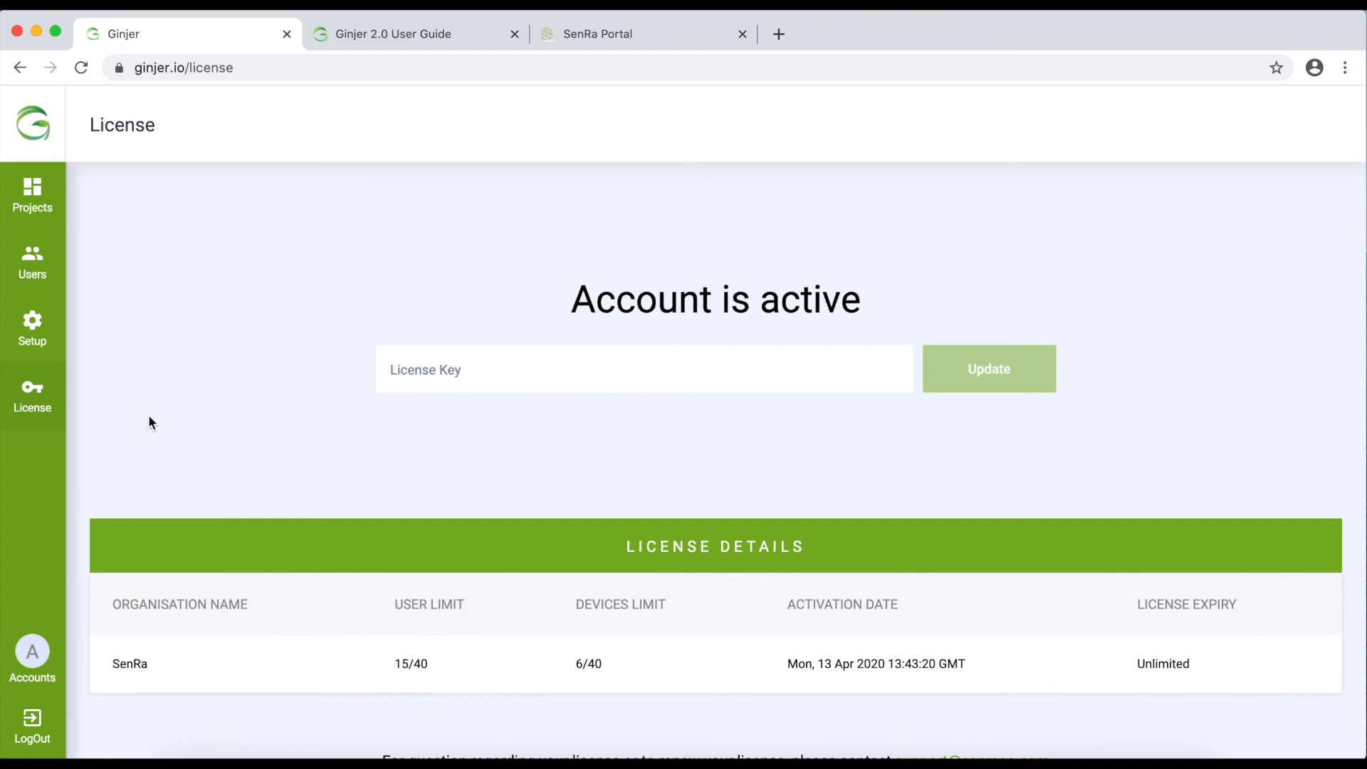
Revisit the Device setup grid, then bring the Ginjer 2.0 User Guide tab forward and select its address
left_click(33, 335)
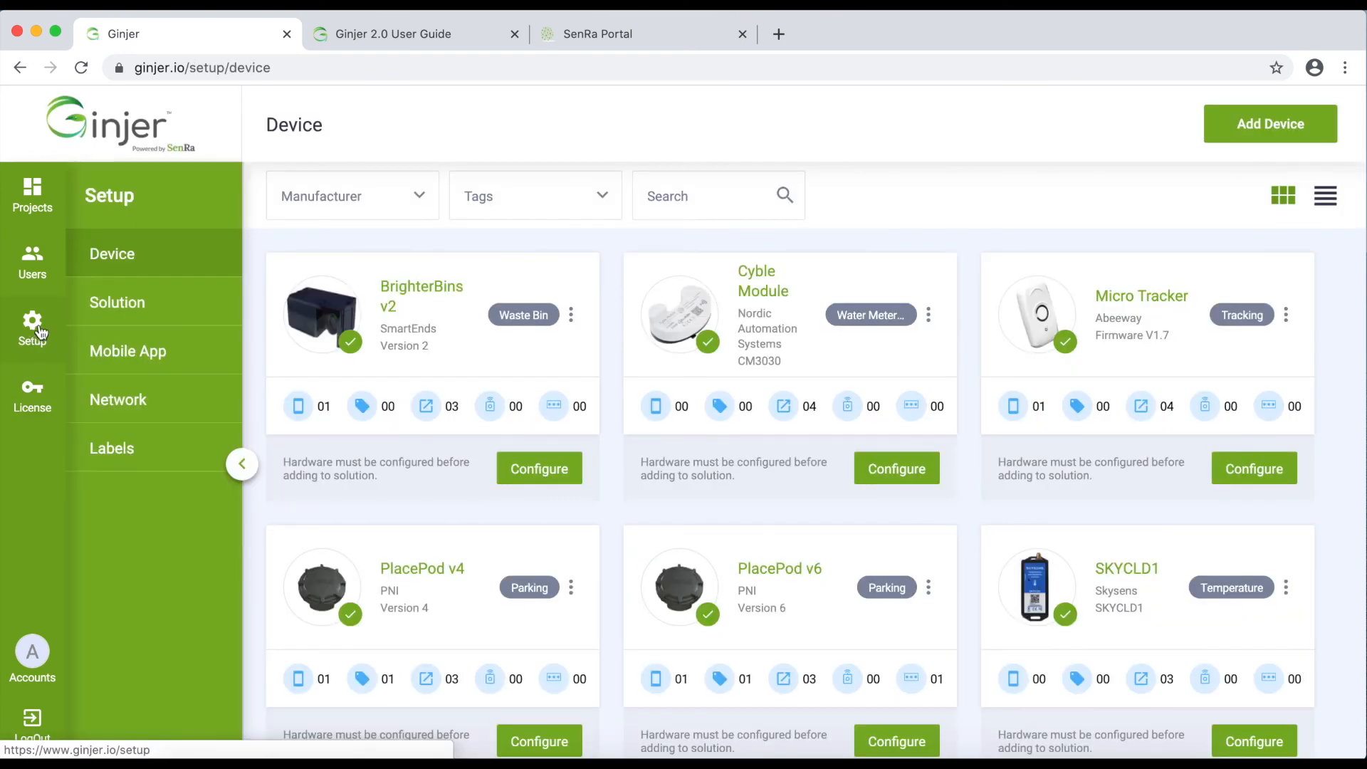
scroll(538, 554, "down", 5)
scroll(538, 555, "up", 5)
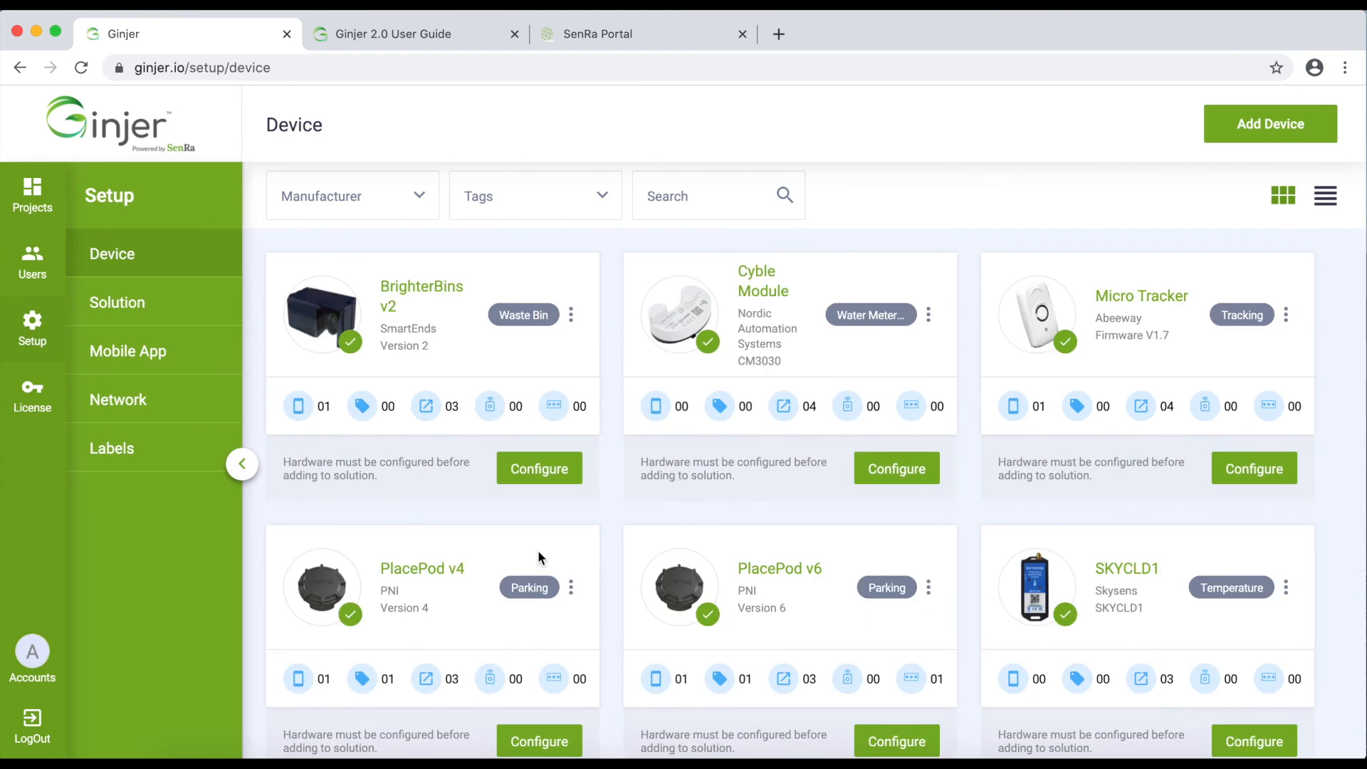
left_click(369, 30)
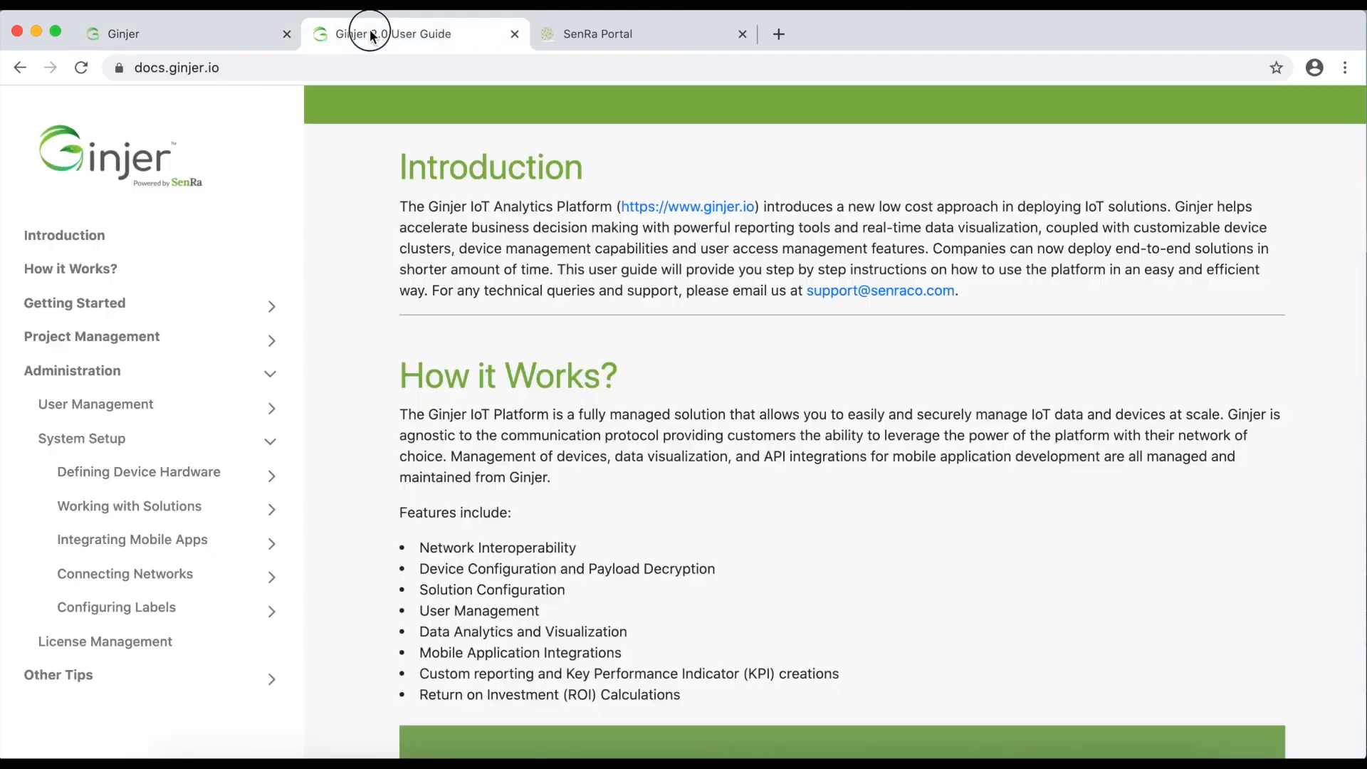
left_click(142, 74)
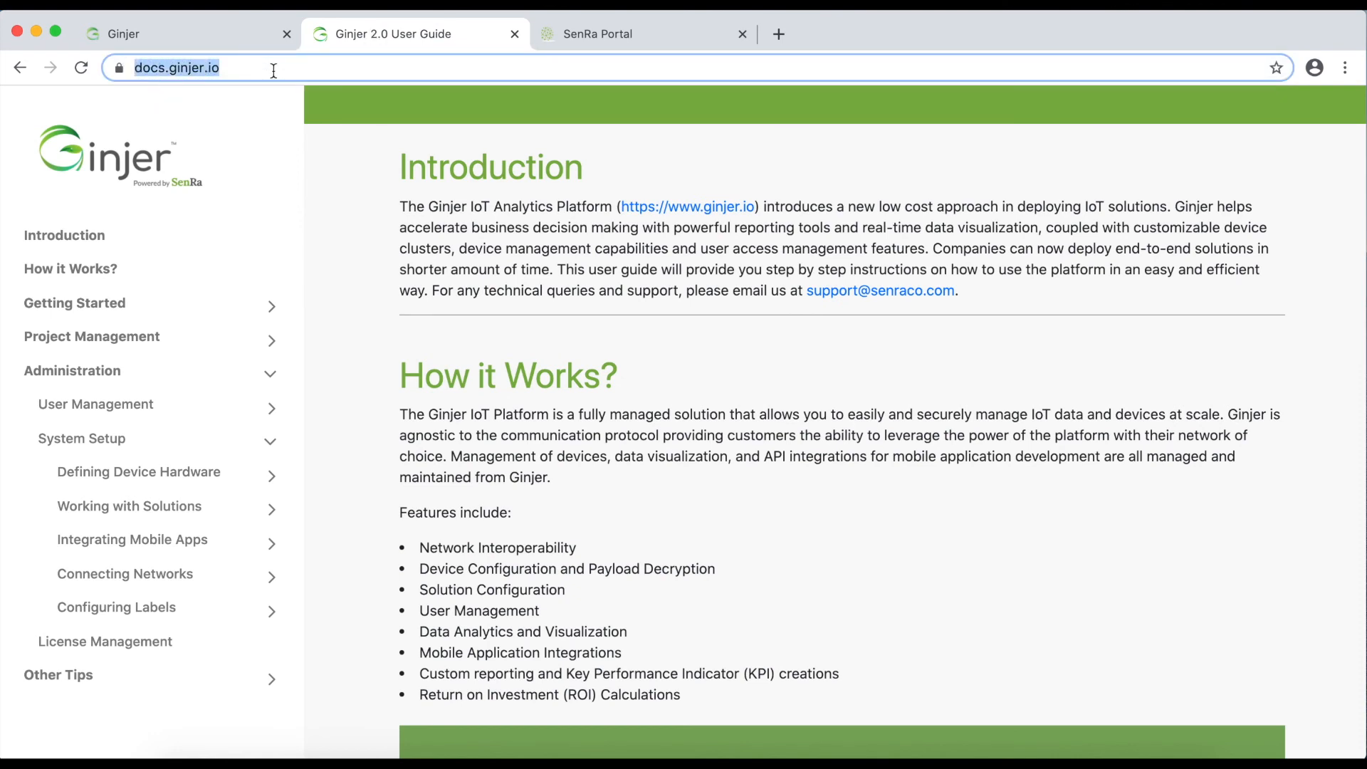